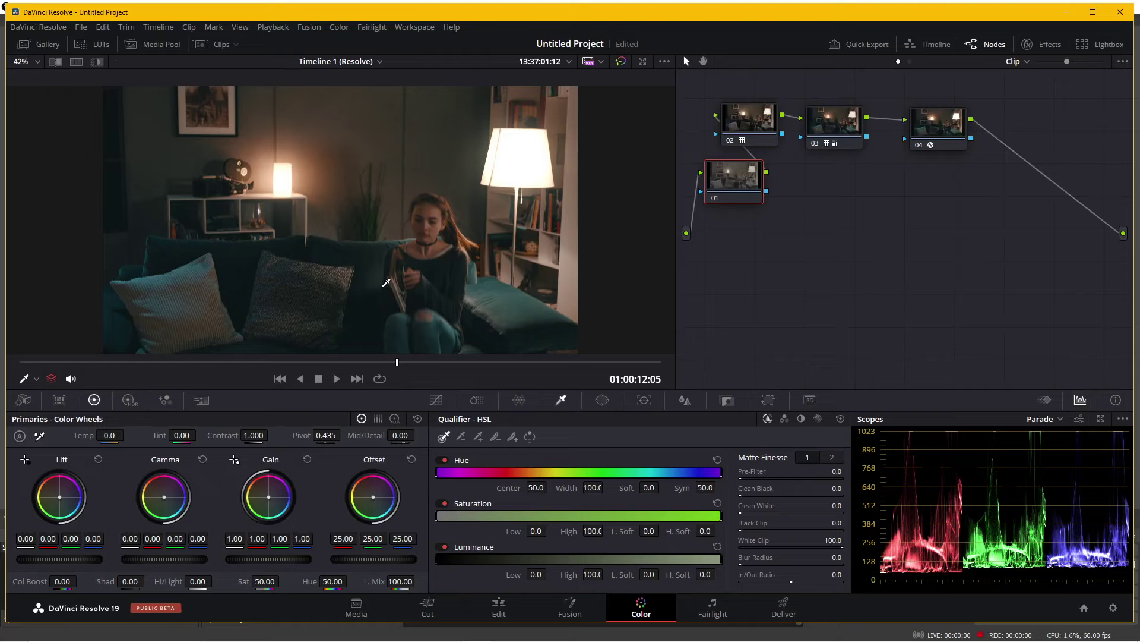
Step: Toggle Image Wipe repeatedly to compare the graded living-room shot with the ungraded original, then switch away from Resolve
left_click(96, 62)
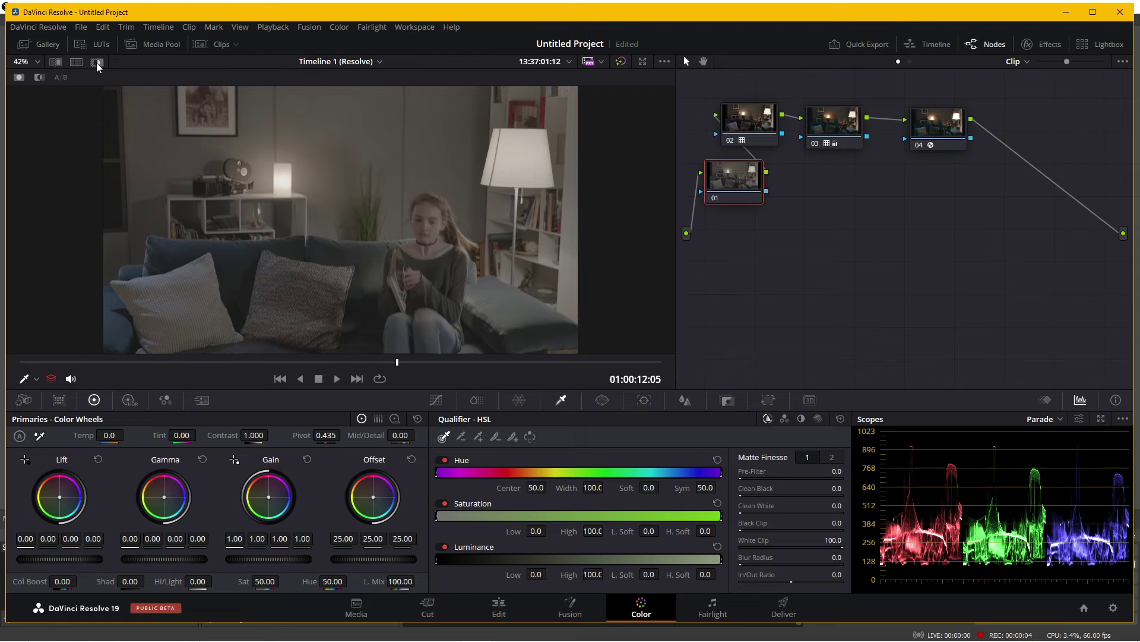
left_click(96, 63)
left_click(97, 62)
left_click(96, 62)
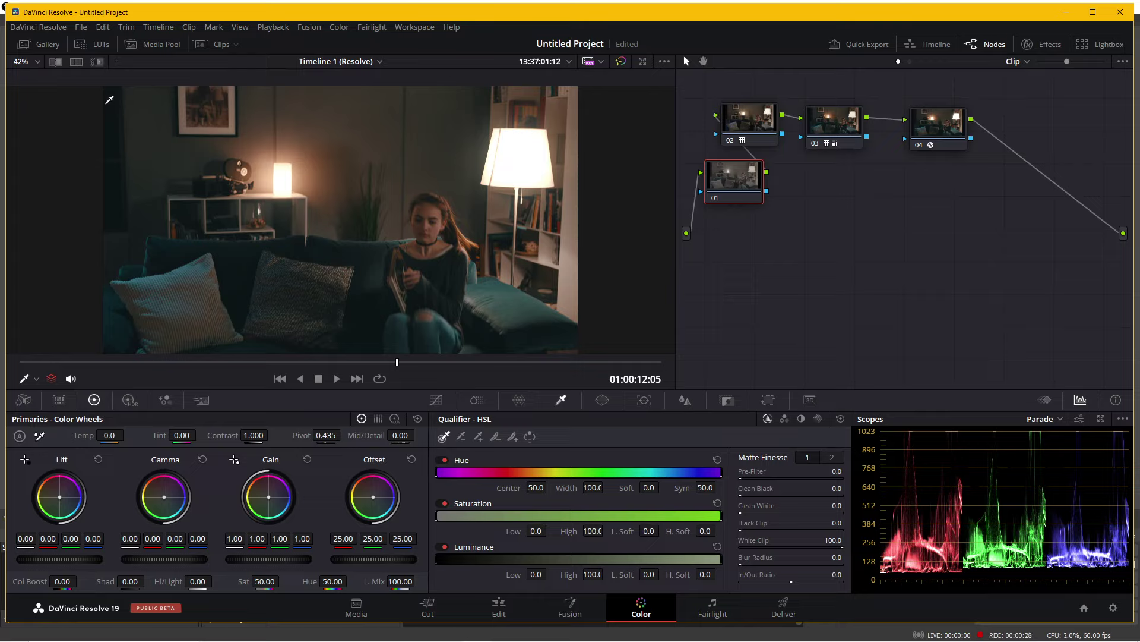
left_click(96, 63)
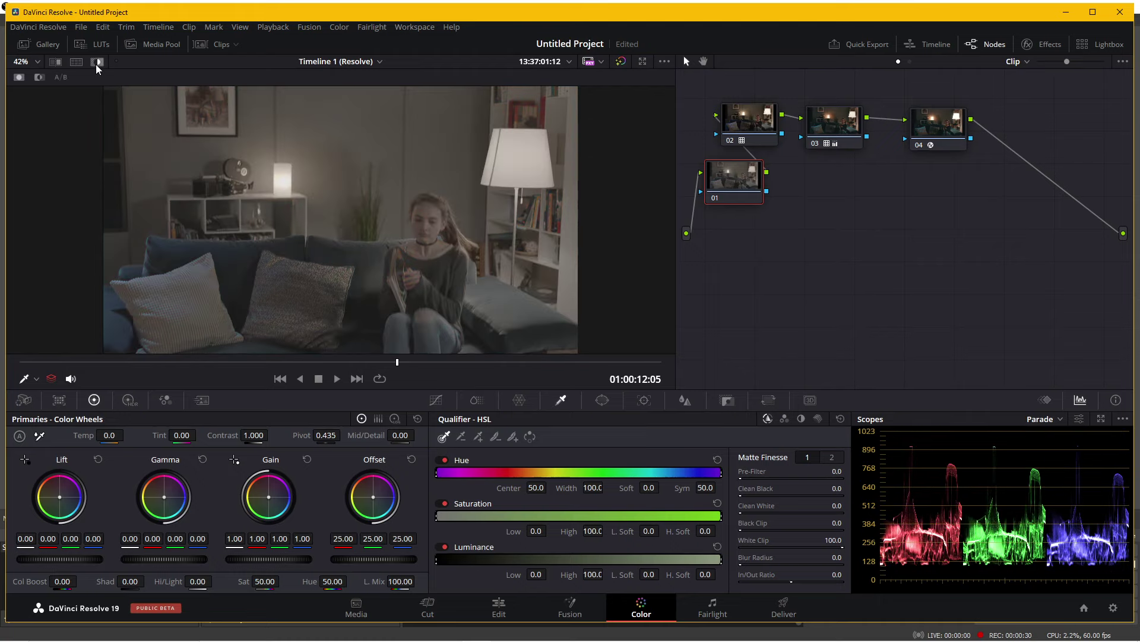
left_click(96, 63)
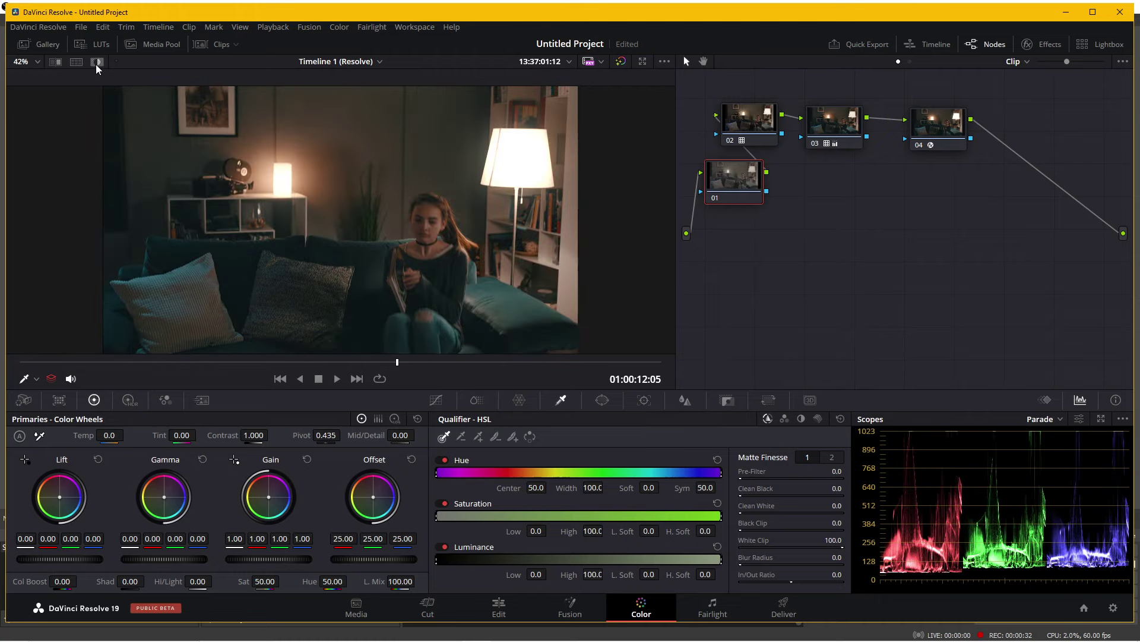
left_click(97, 63)
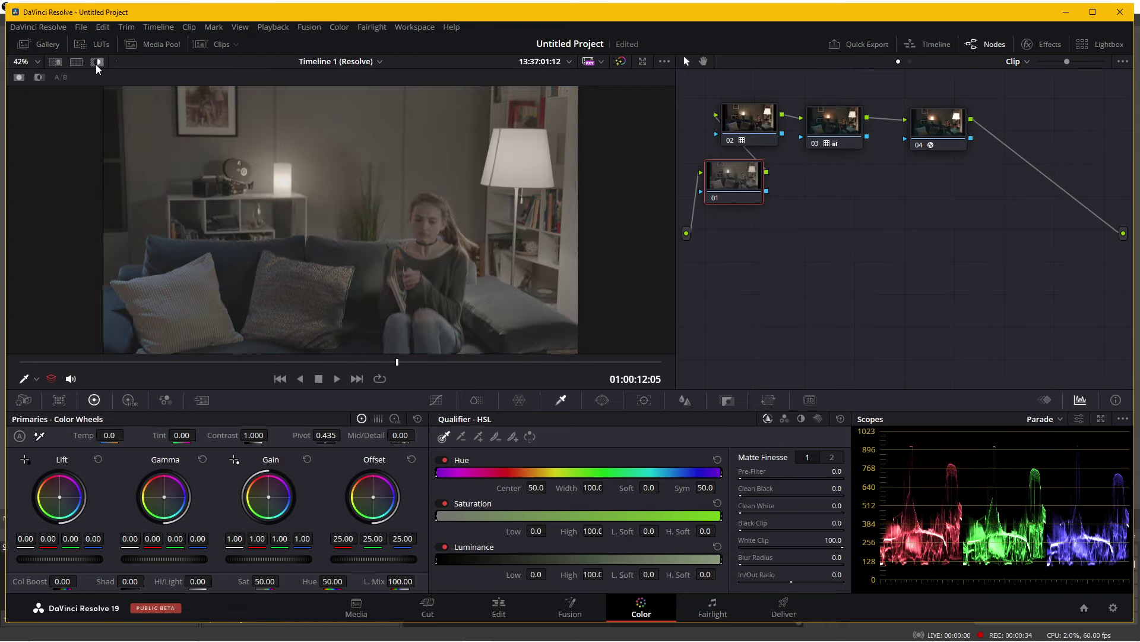
left_click(96, 64)
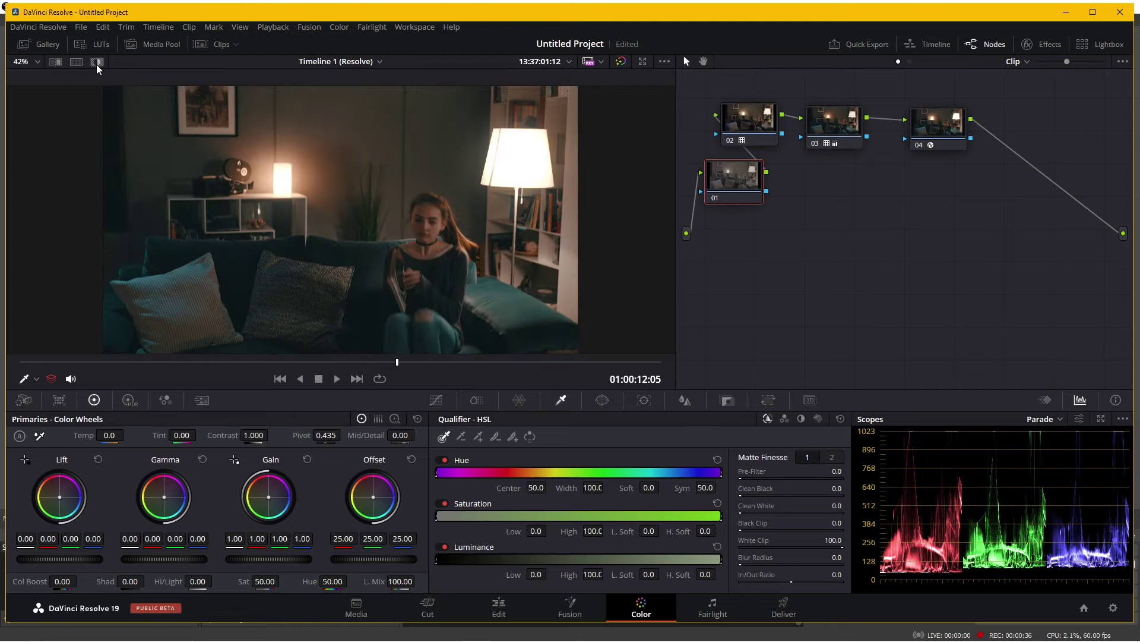
key("alt+Tab")
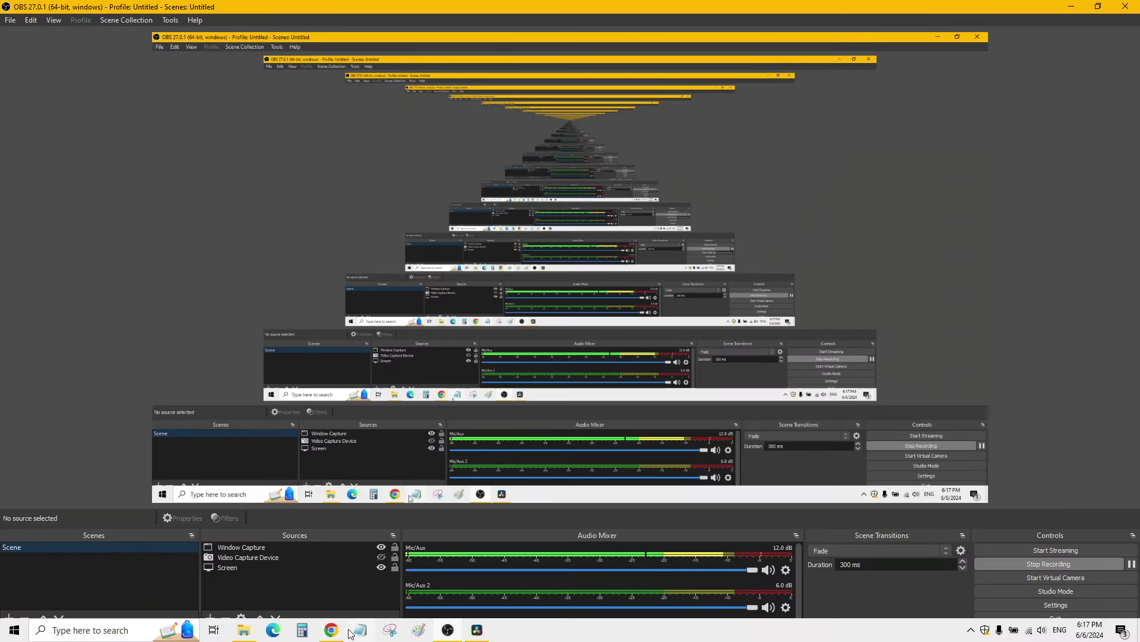
Step: Browse Downloads > Grading files, peek into 70 CGC LUTs, and locate Timeline 1.xml before returning to Resolve
left_click(245, 631)
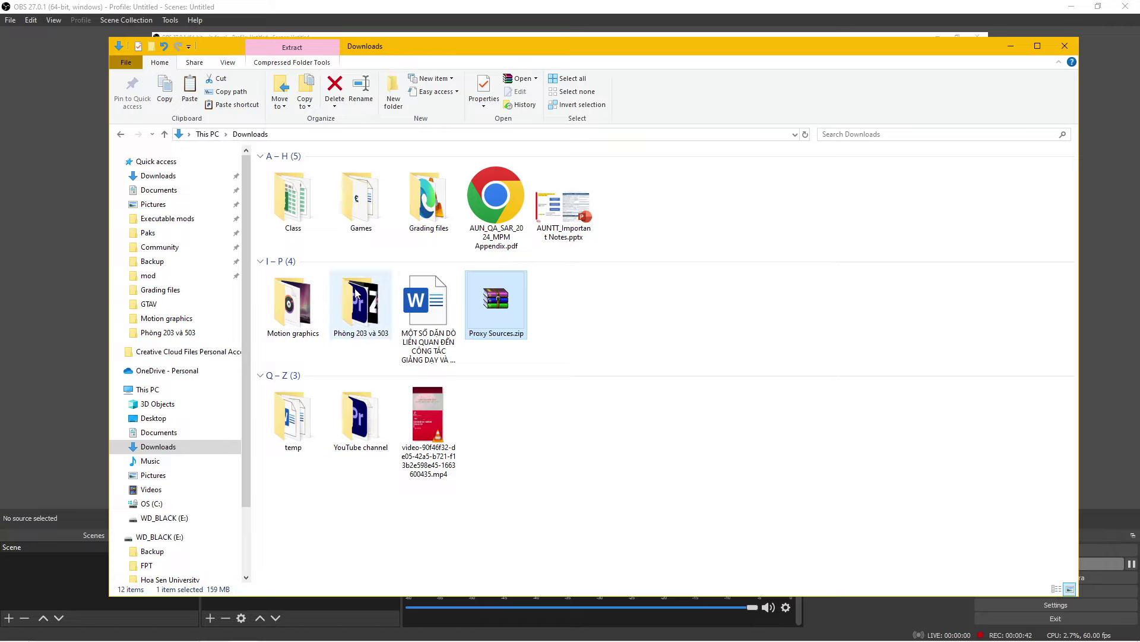
double_click(428, 201)
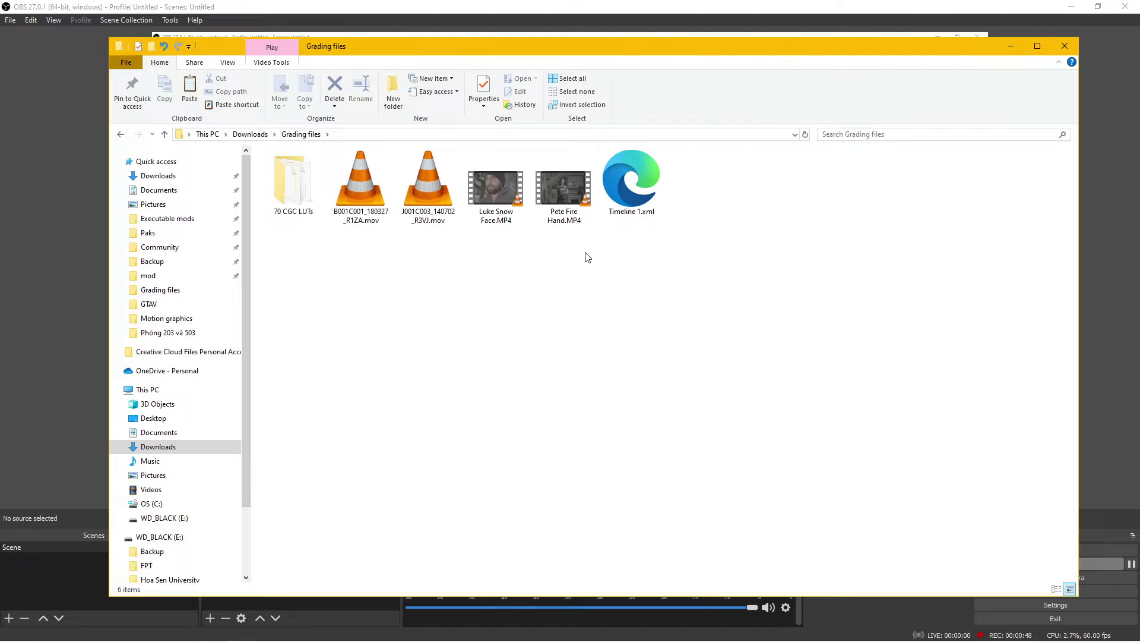
left_click_drag(587, 257, 369, 191)
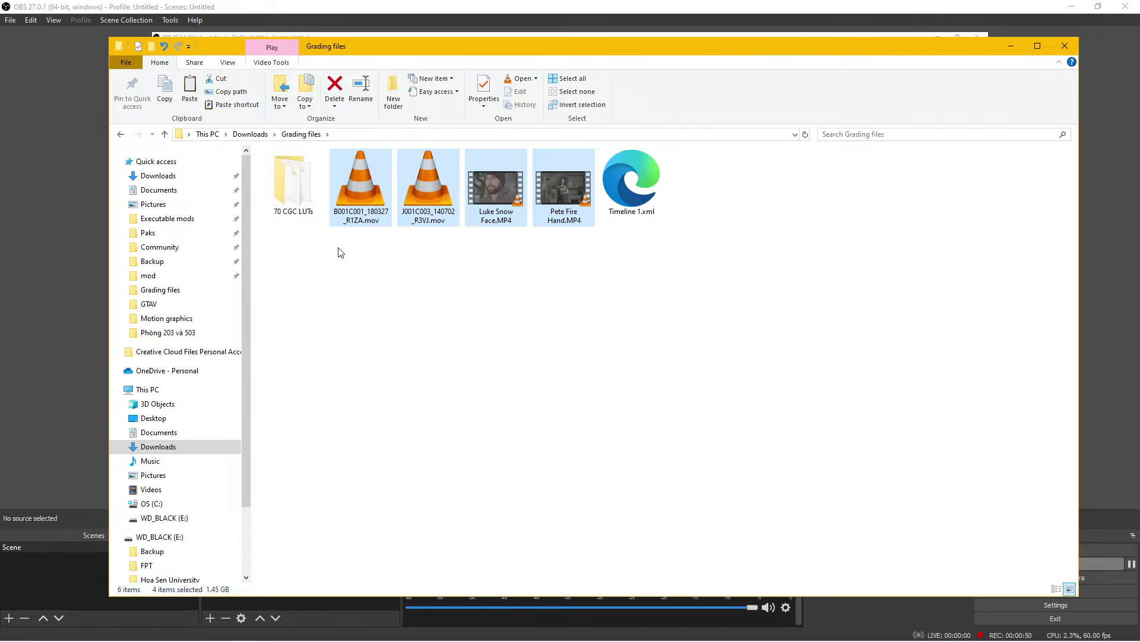
double_click(282, 182)
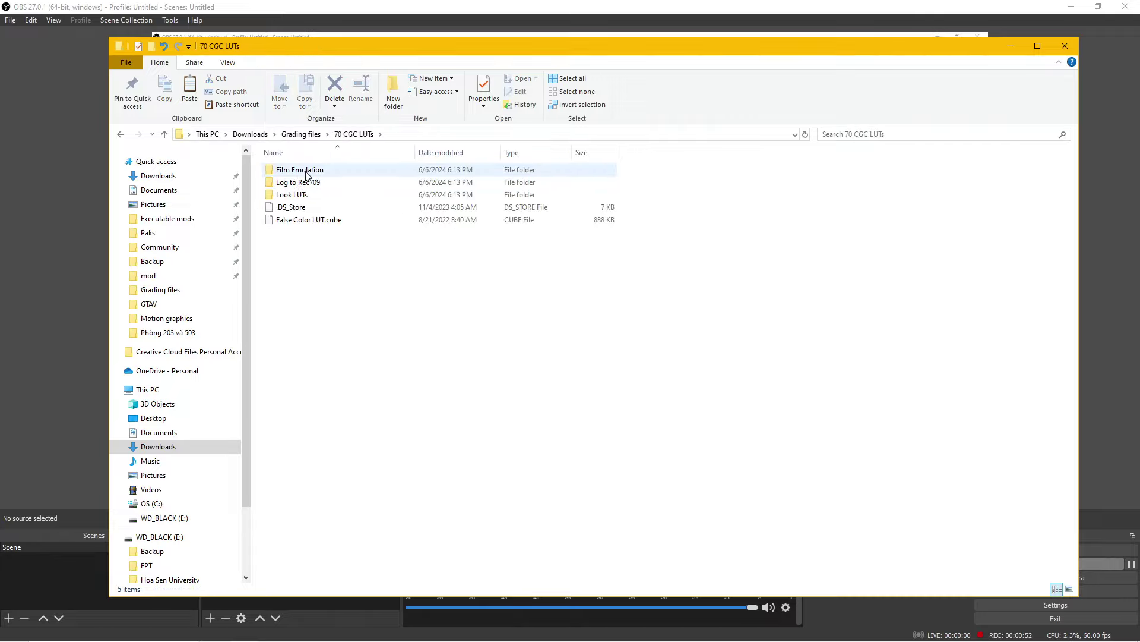
left_click(120, 134)
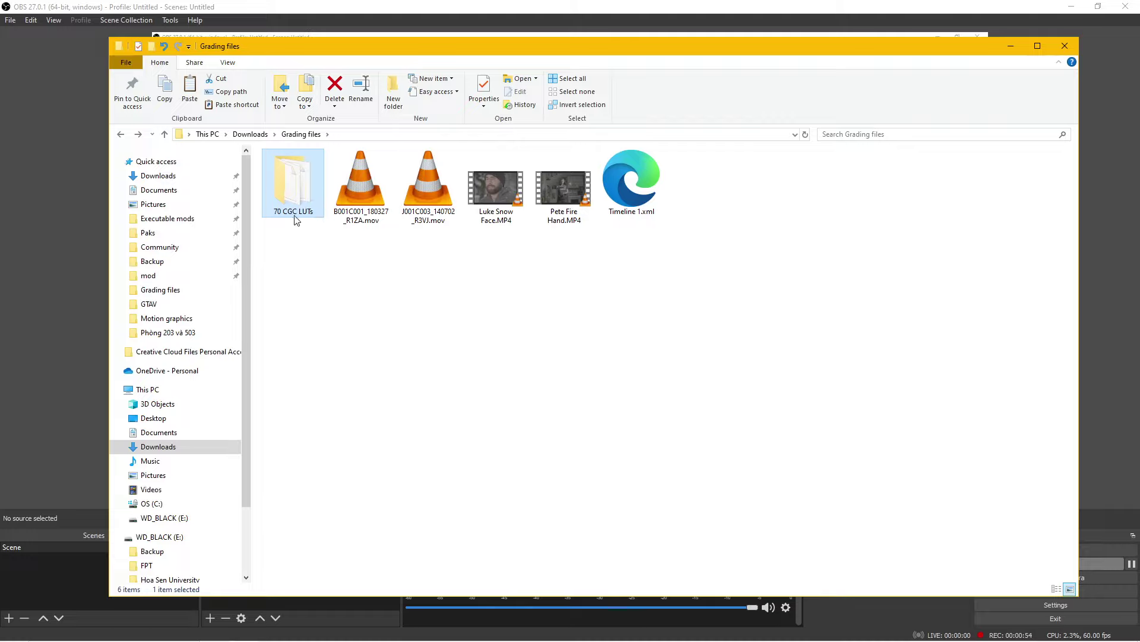
mouse_move(293, 221)
left_click(635, 185)
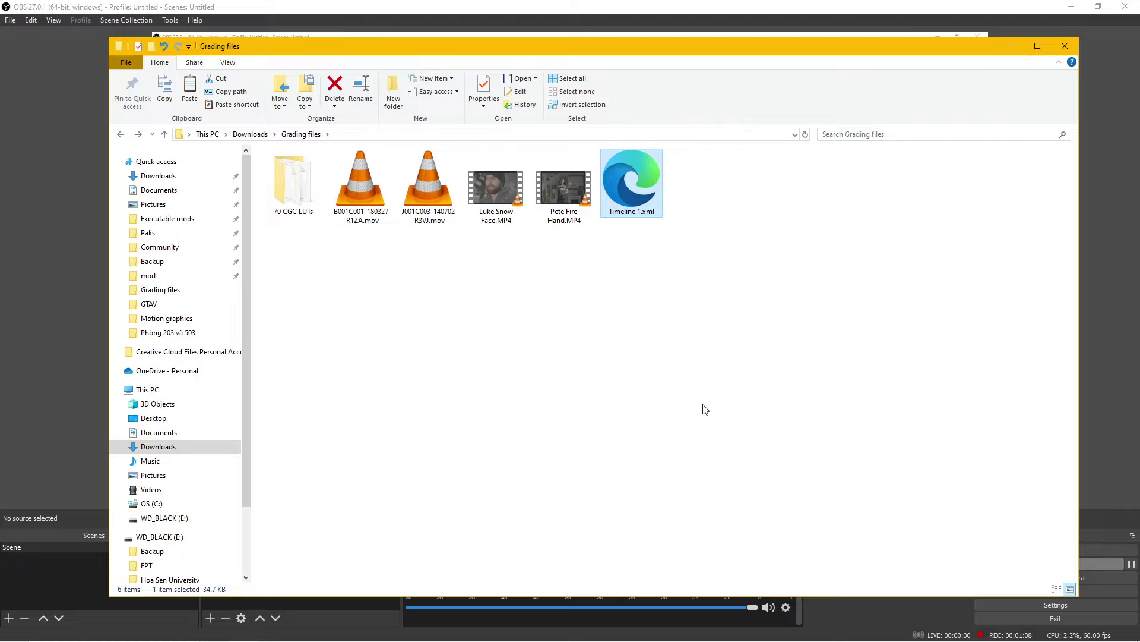
left_click_drag(689, 287, 671, 272)
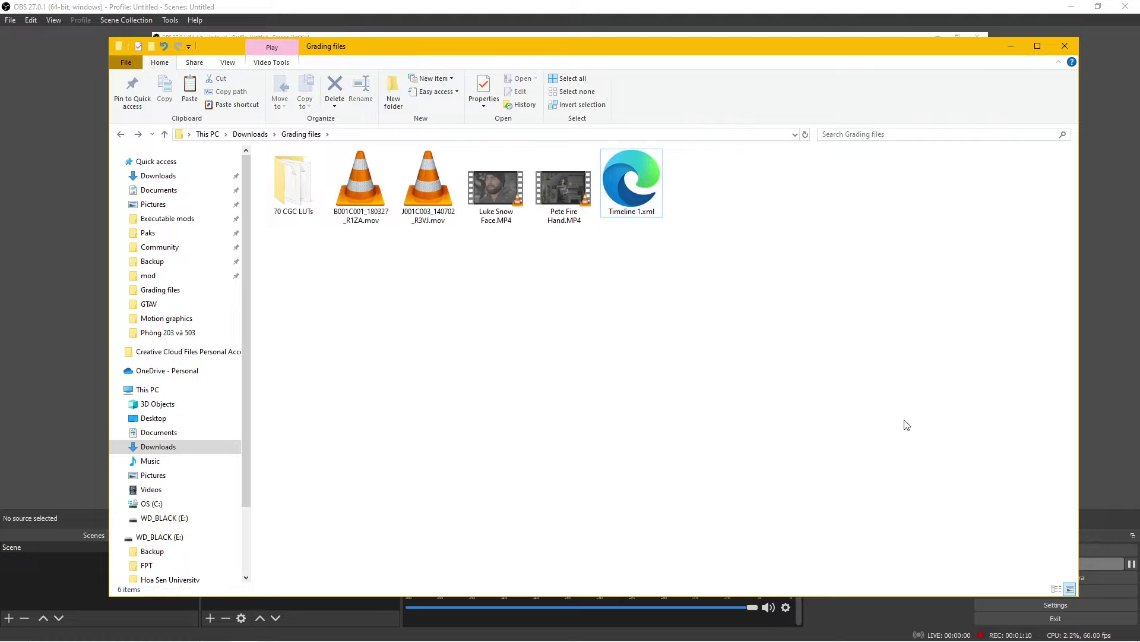
left_click(454, 633)
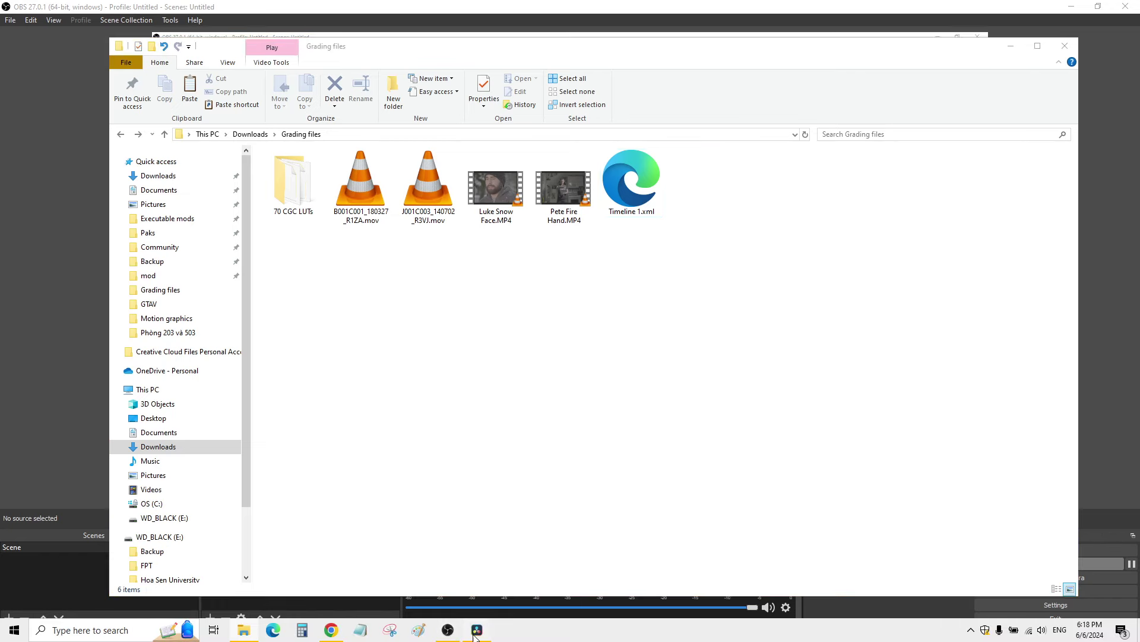
Step: Create a new Untitled Project 1 without saving the current project
left_click(30, 28)
mouse_move(81, 27)
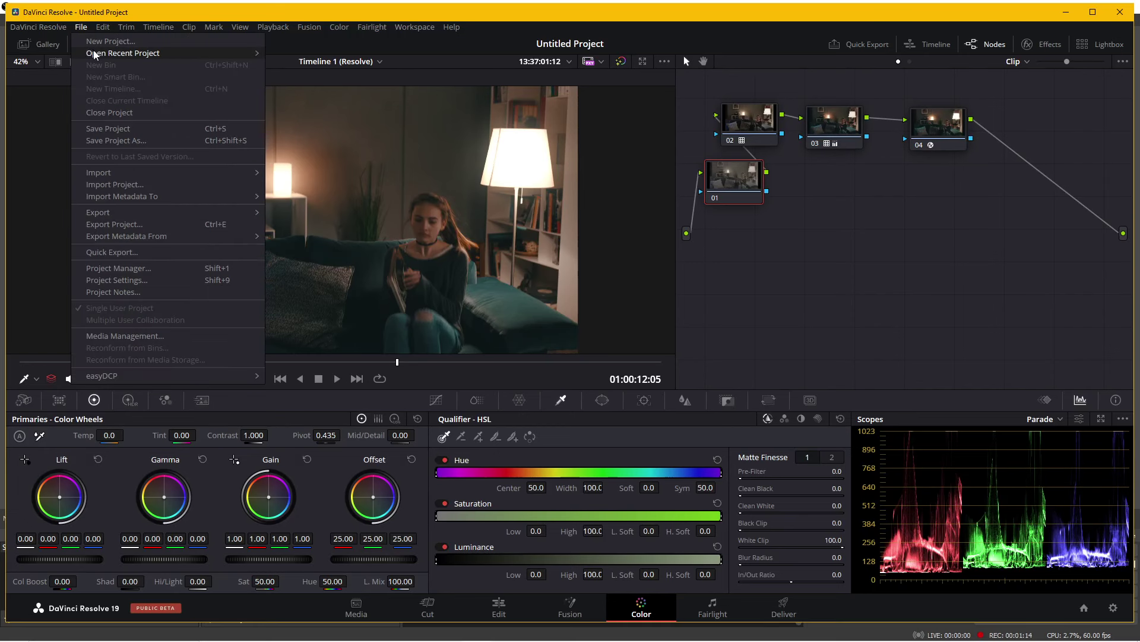
left_click(95, 51)
left_click(544, 358)
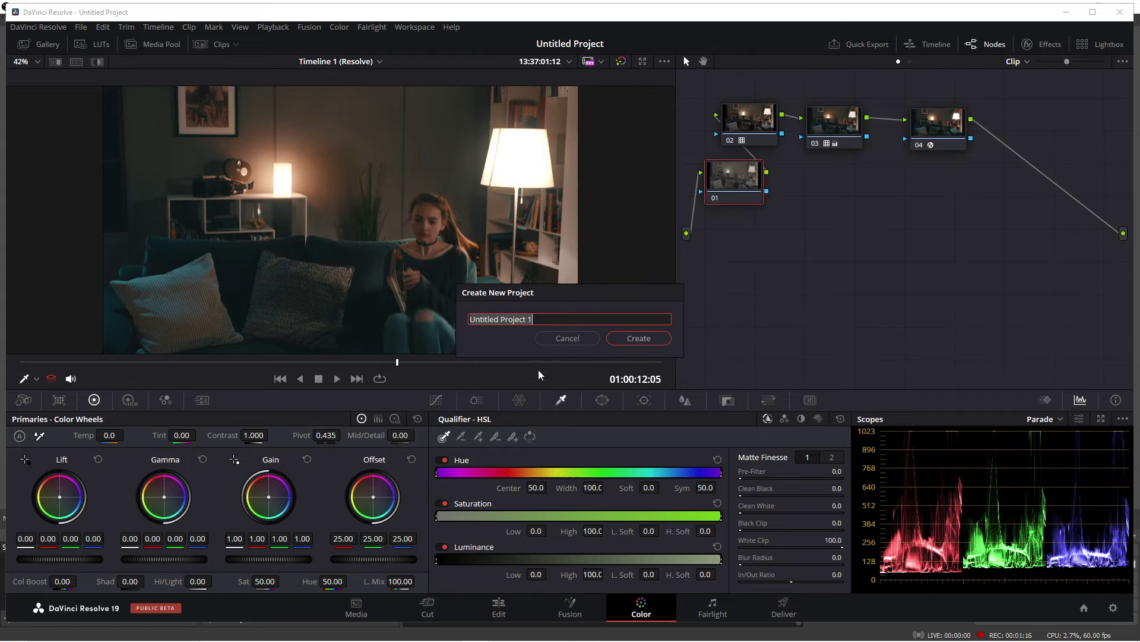
left_click(634, 343)
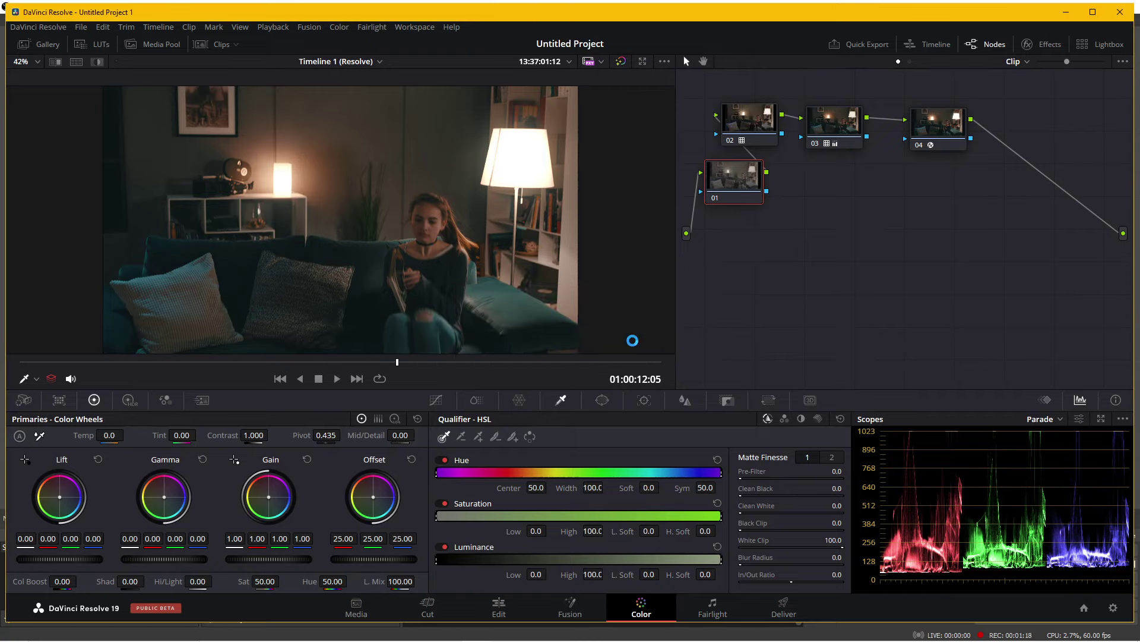
Step: On the Edit page, import Timeline 1.xml into the media pool as an AAF/EDL/XML timeline
left_click(364, 607)
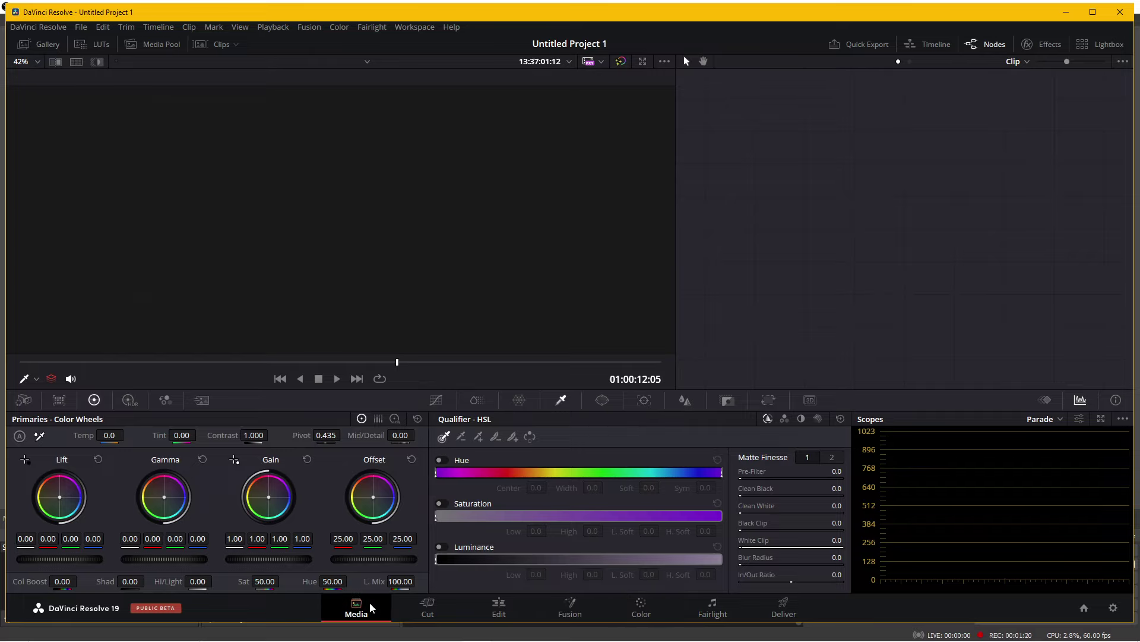
left_click(498, 607)
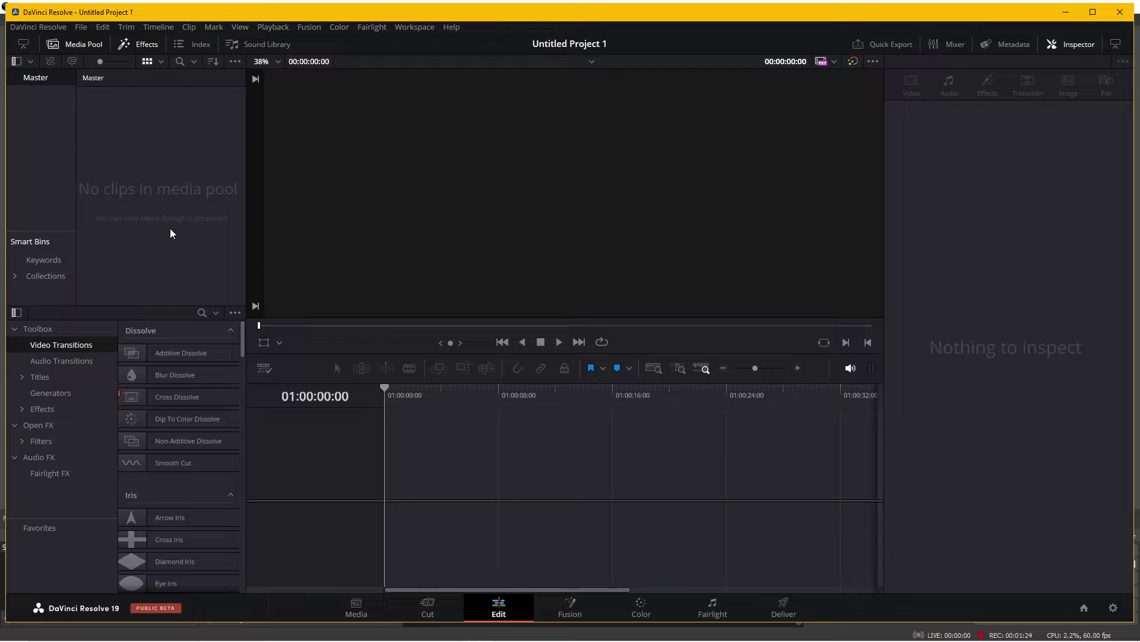
right_click(137, 165)
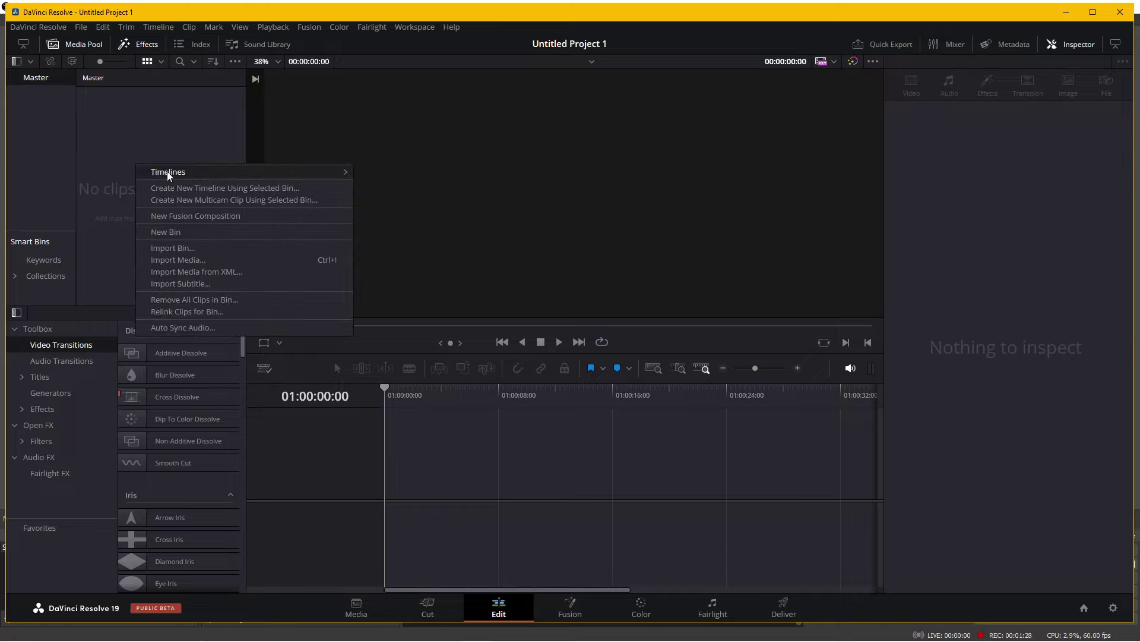
mouse_move(168, 174)
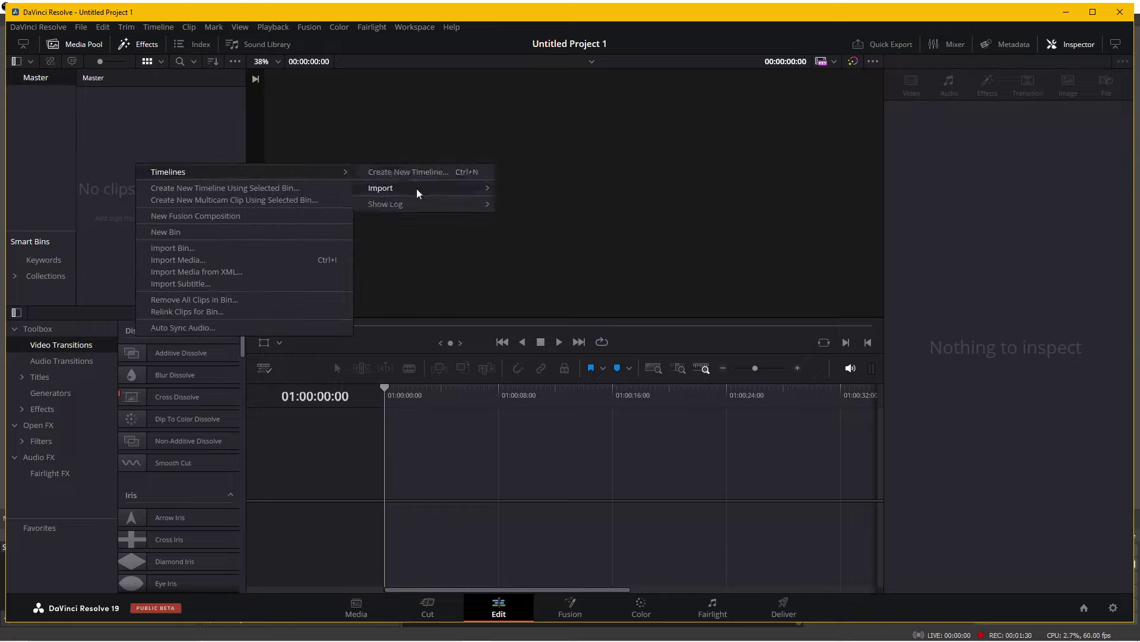
mouse_move(418, 189)
left_click(540, 189)
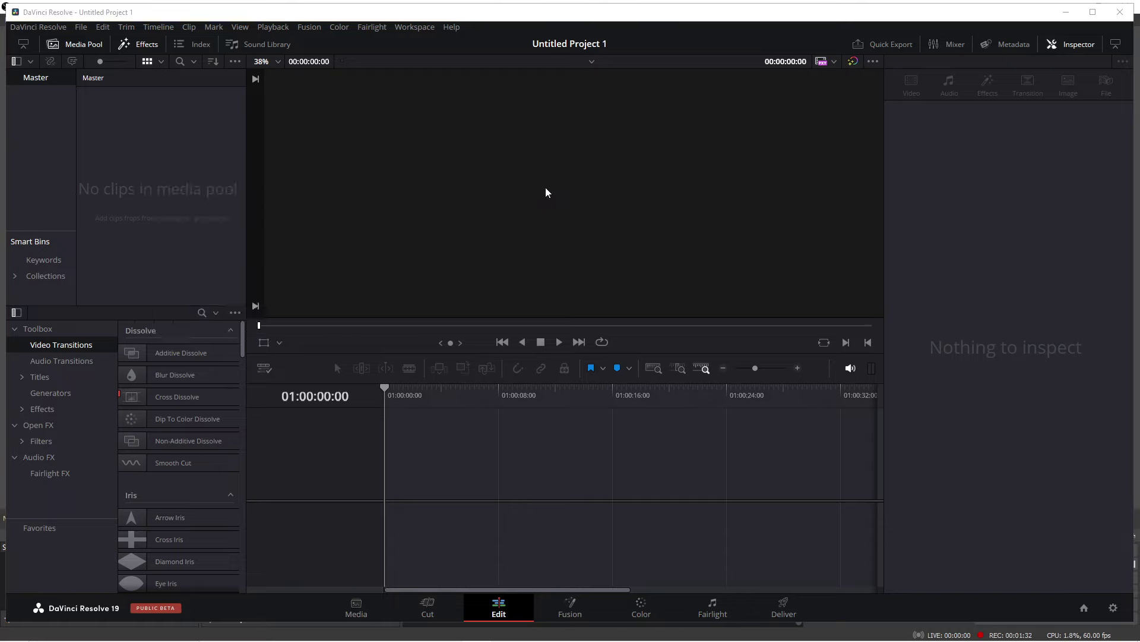
left_click(227, 131)
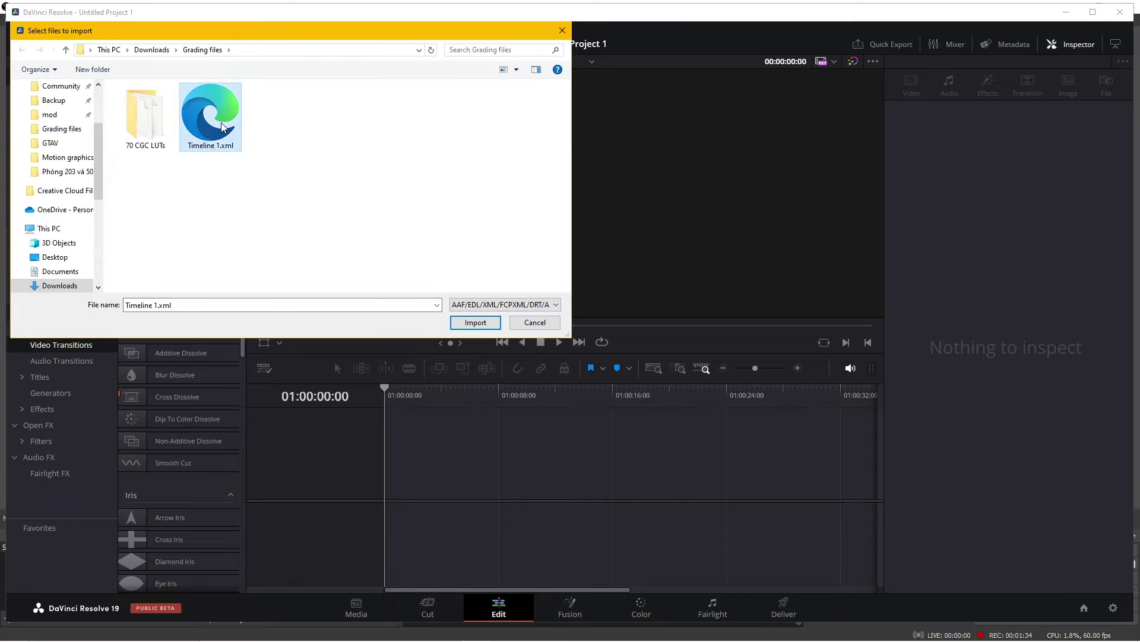
double_click(224, 127)
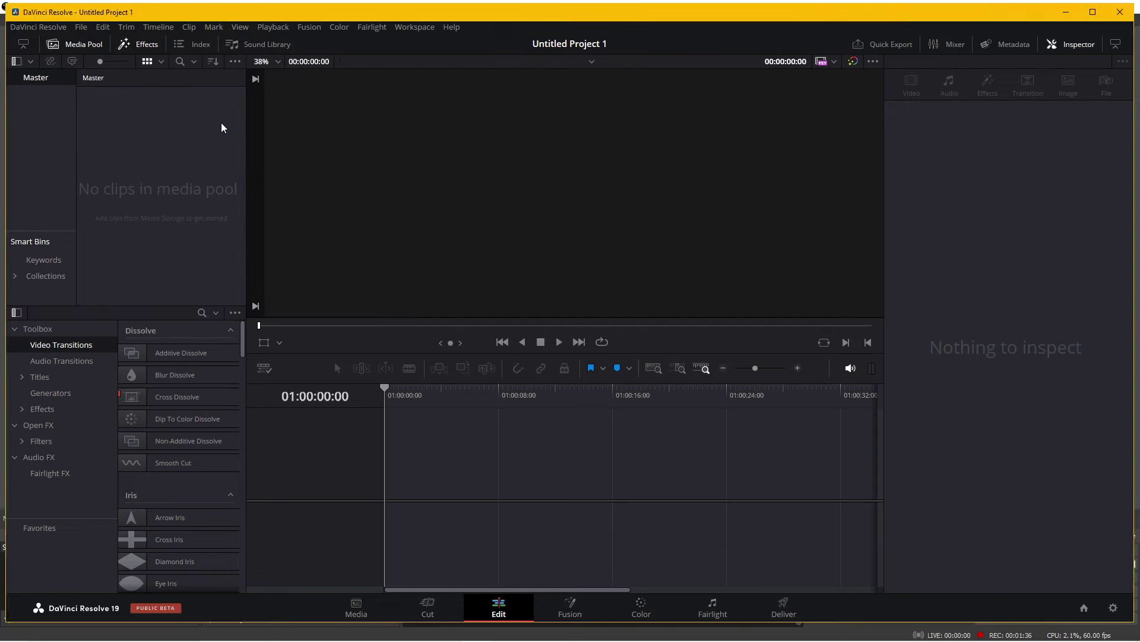
left_click(743, 492)
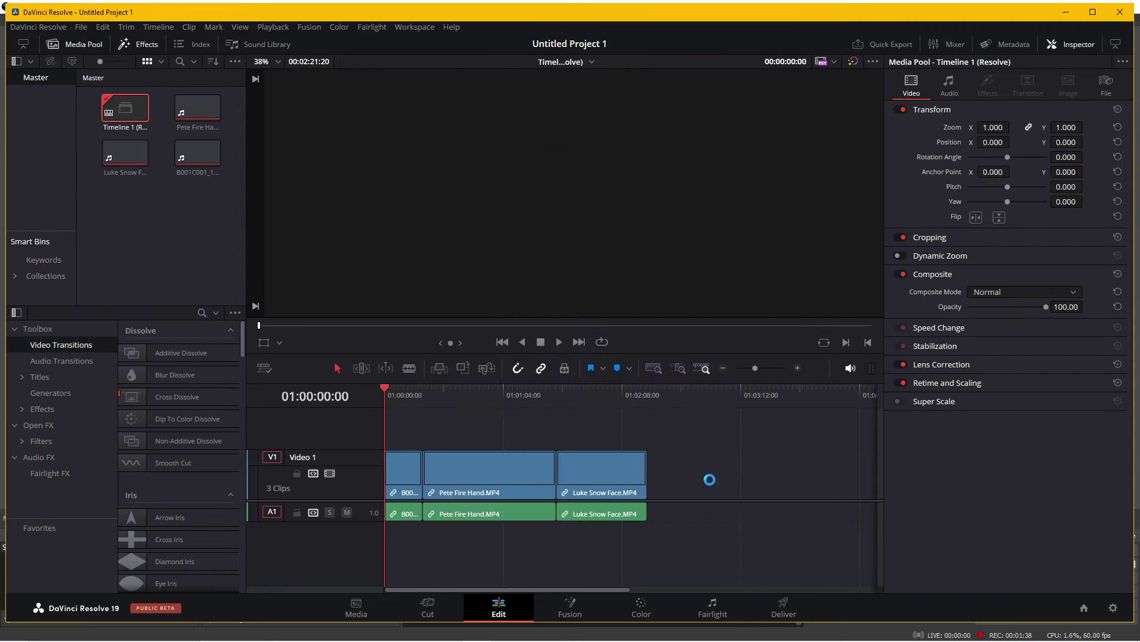
left_click(412, 393)
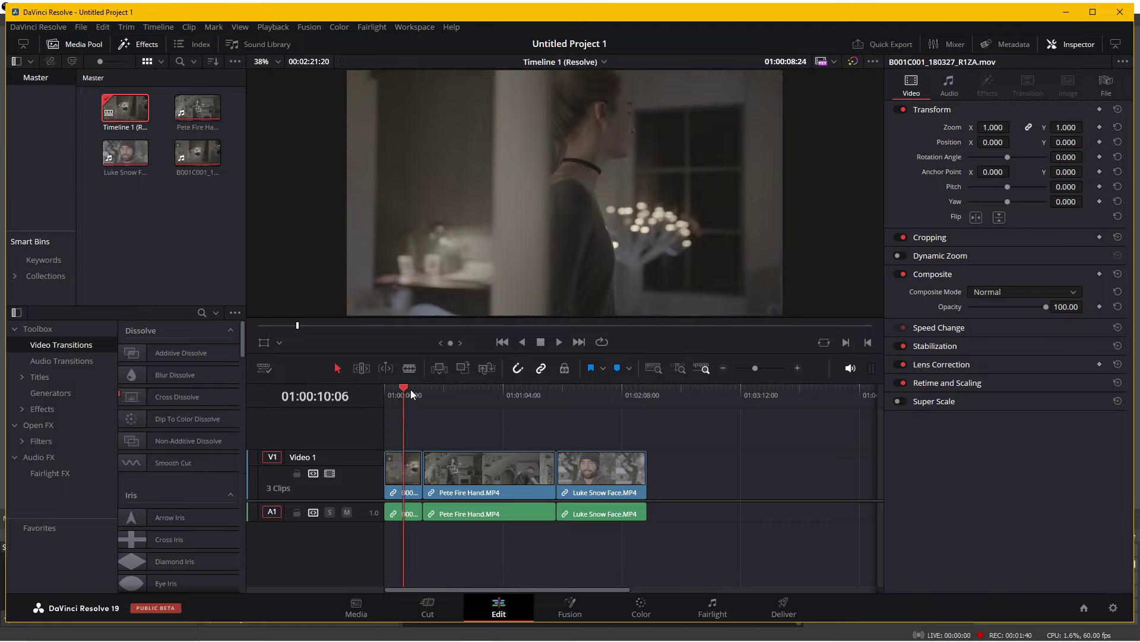
mouse_move(462, 393)
left_mouse_down()
mouse_move(407, 392)
mouse_move(501, 389)
left_mouse_up()
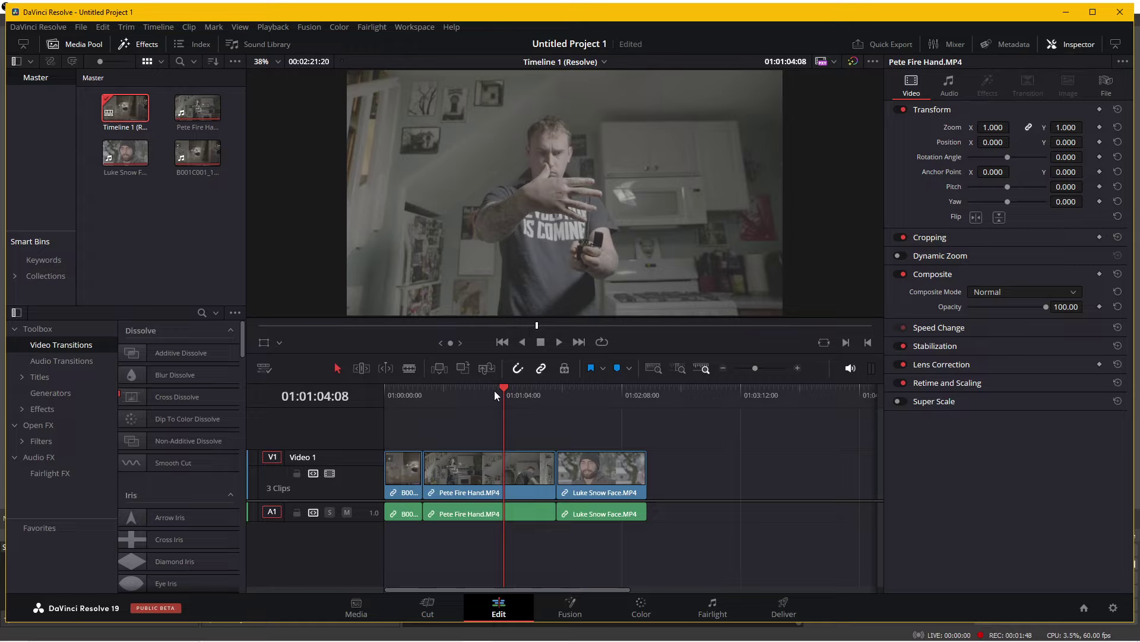
key("space")
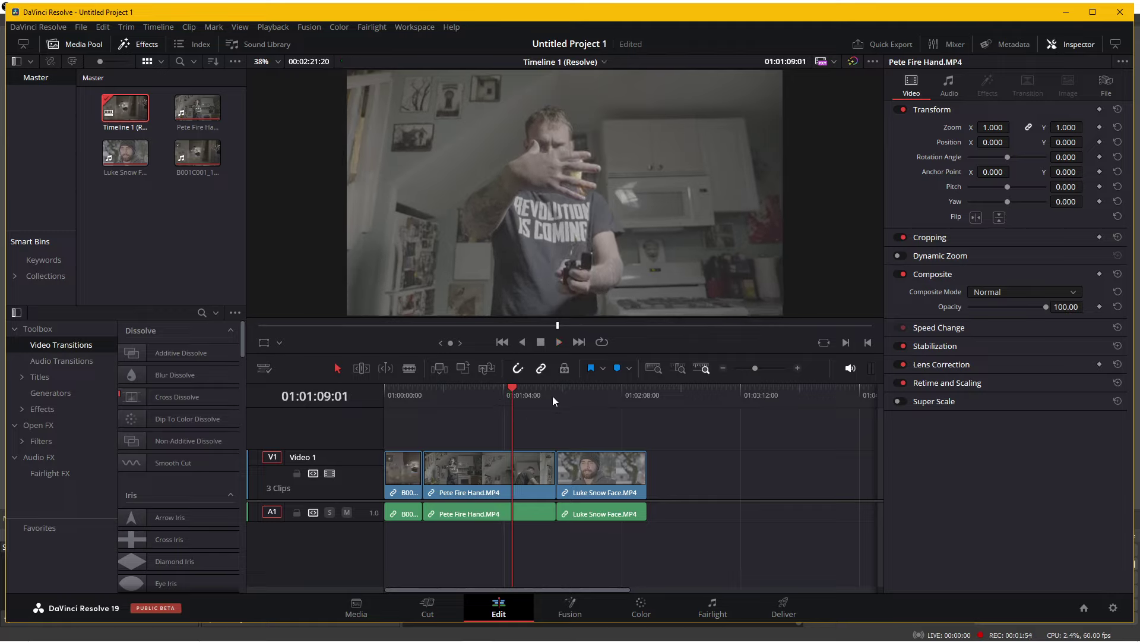
left_click(576, 389)
left_click(561, 342)
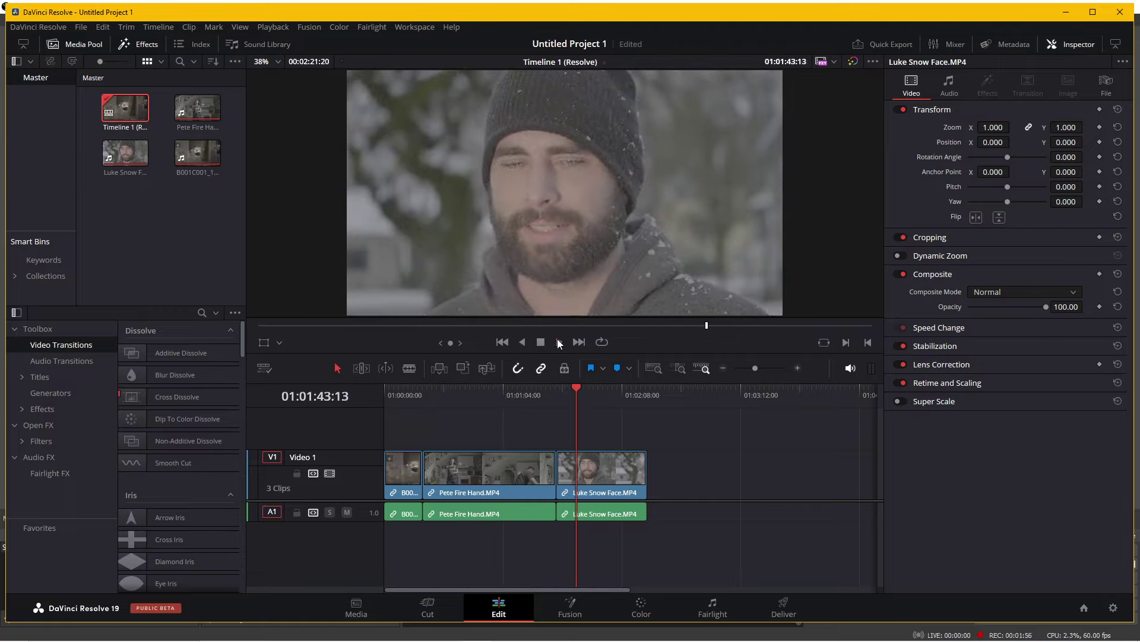
left_click(511, 388)
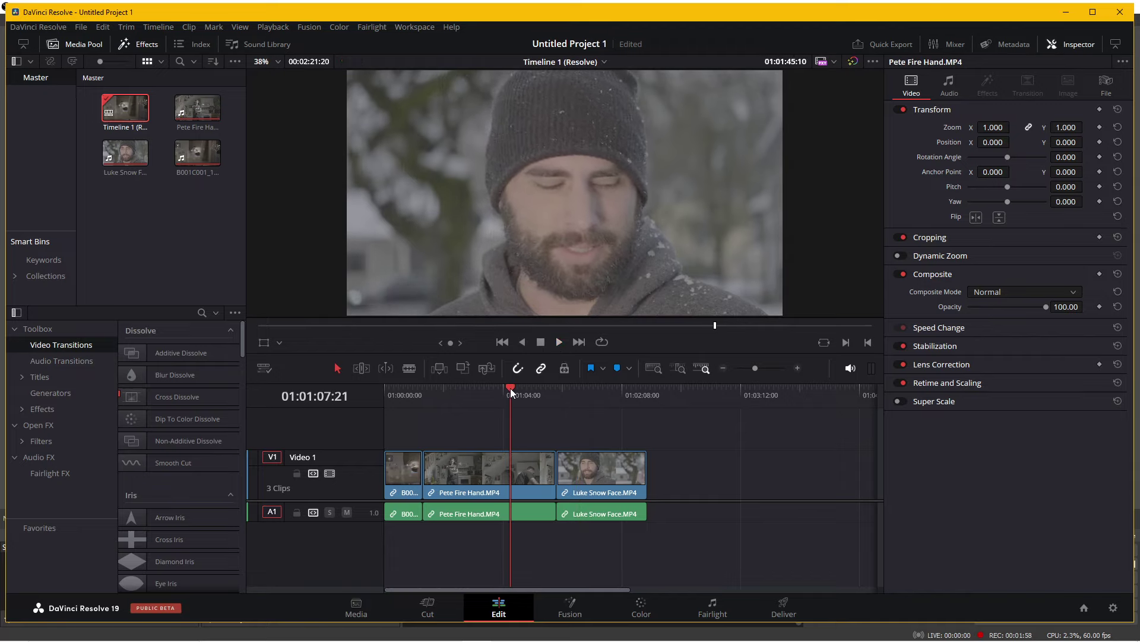
Step: Retime the Pete Fire Hand clip to 357% and delete the gap it leaves
right_click(493, 477)
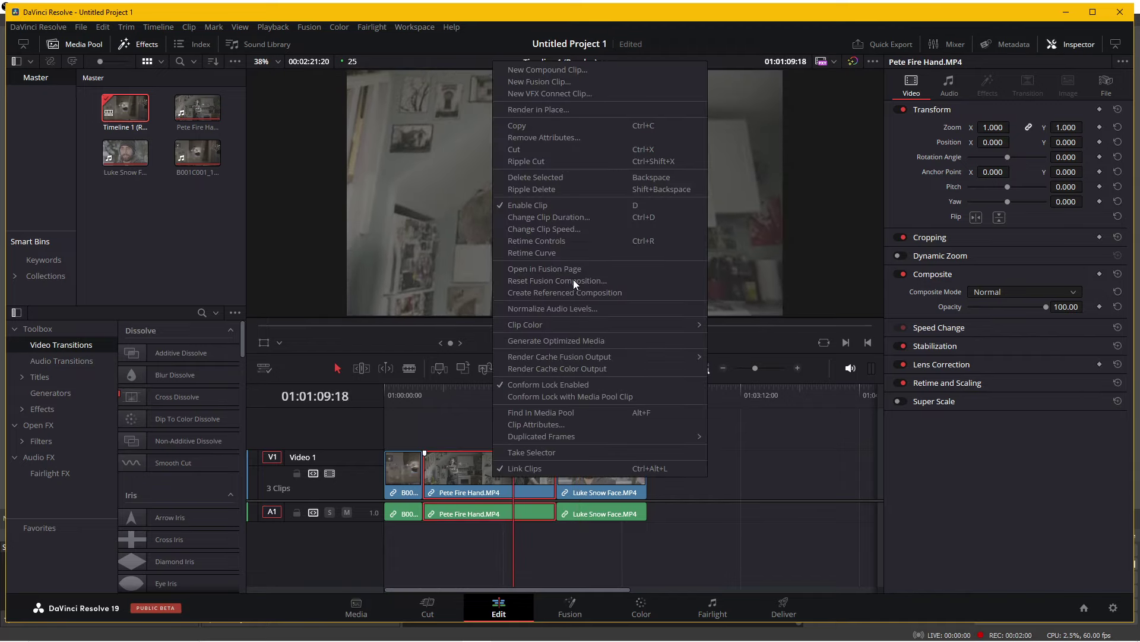
left_click(473, 485)
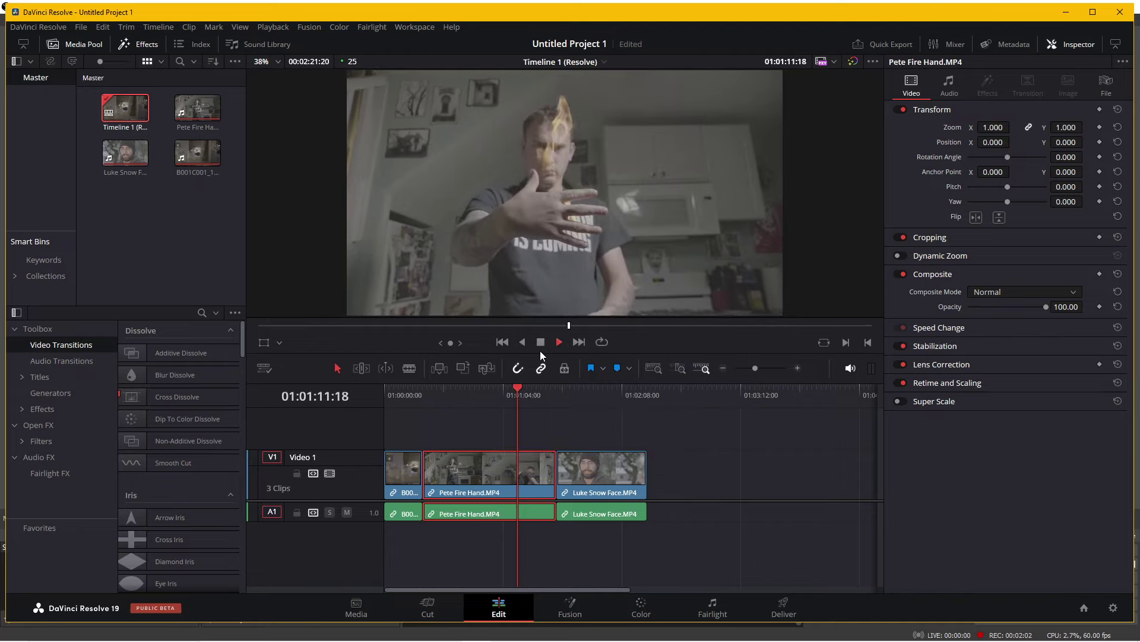
left_click(507, 389)
key("space")
right_click(508, 472)
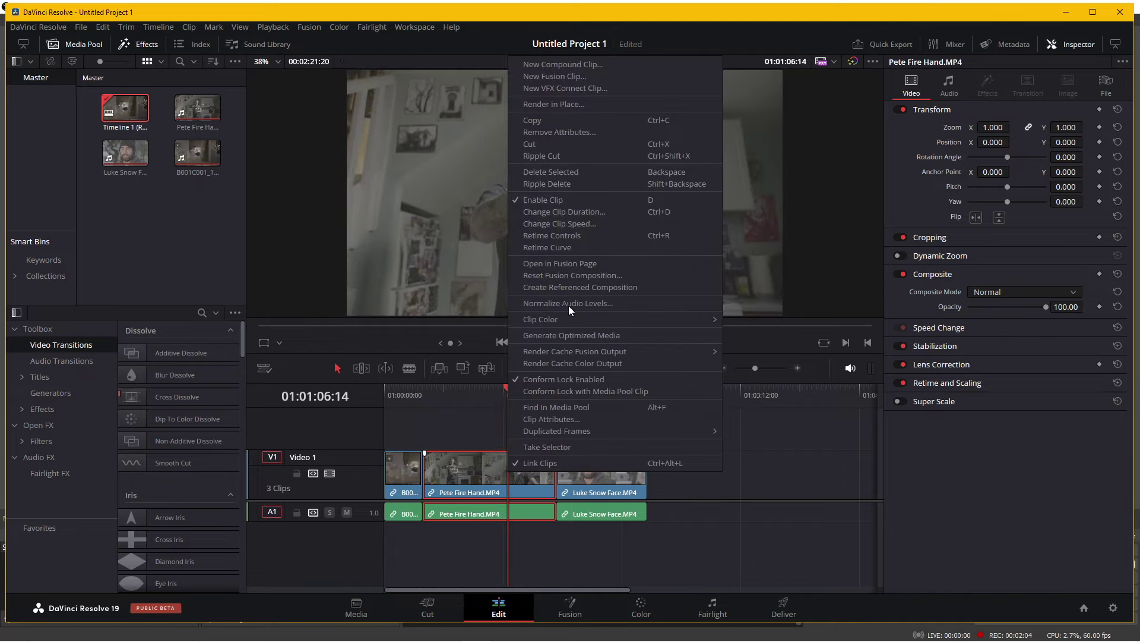
left_click(579, 230)
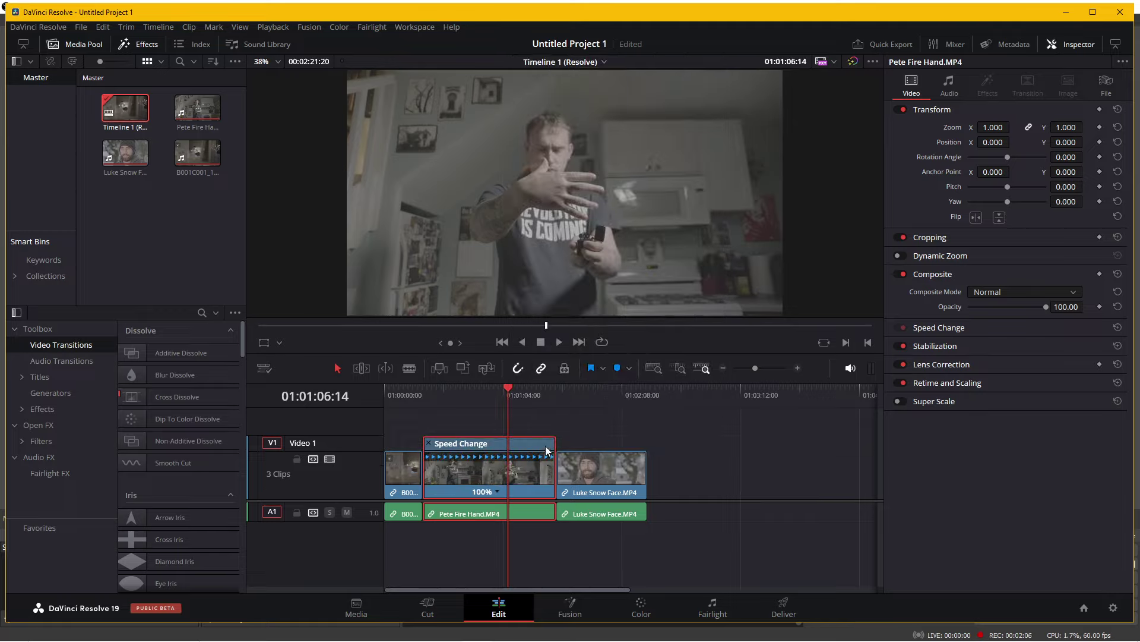
left_click_drag(552, 441, 461, 459)
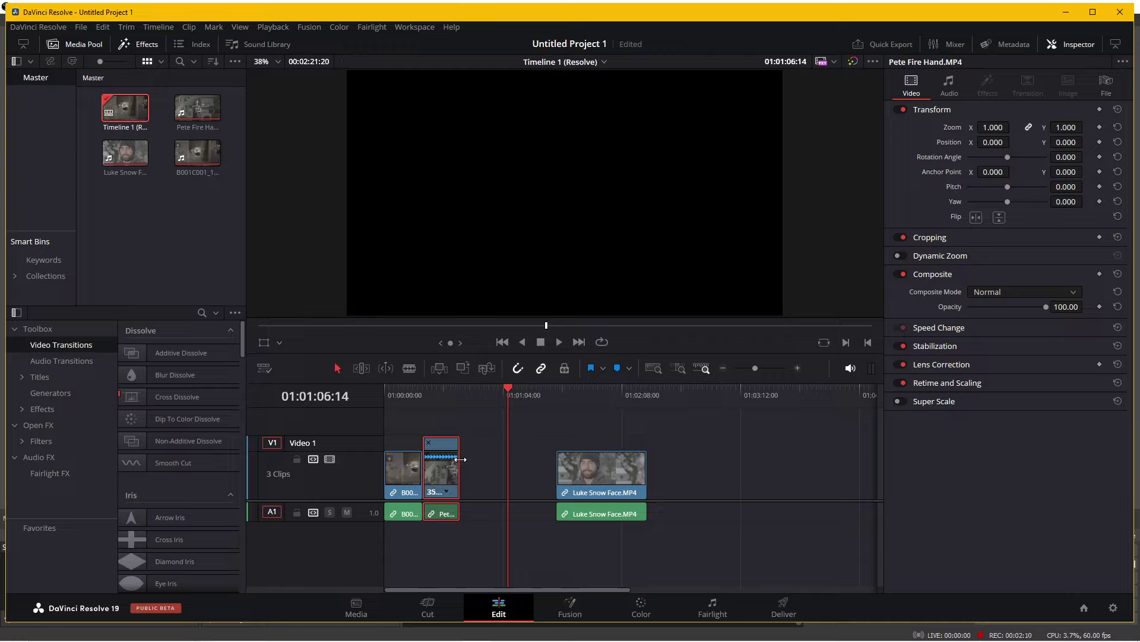
left_click(491, 475)
key("BackSpace")
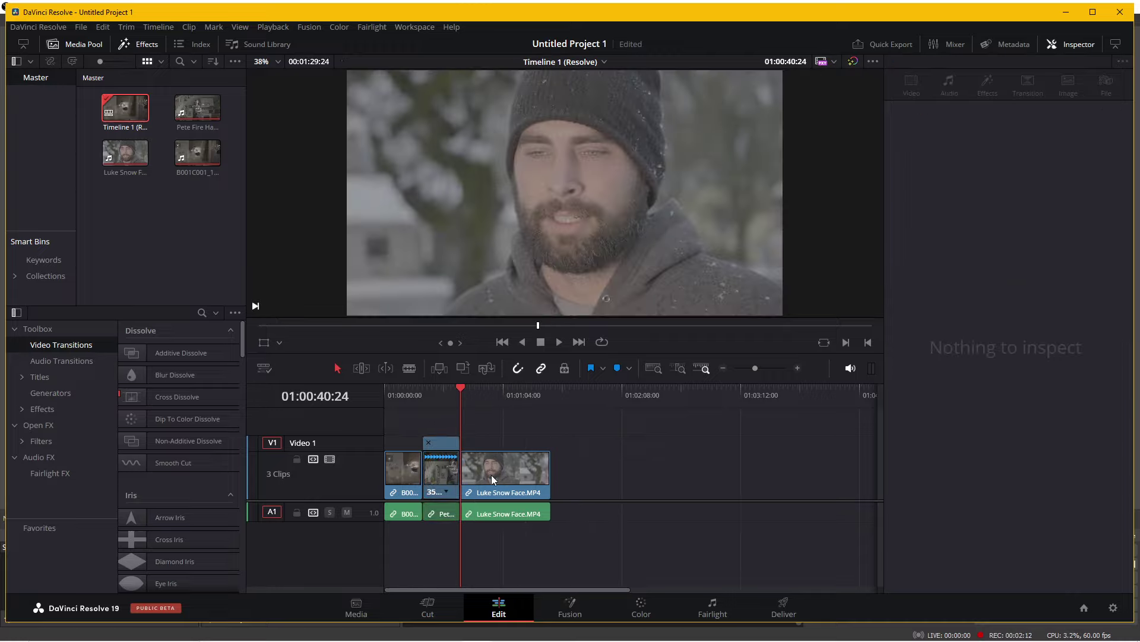
Step: Speed up the Luke Snow Face clip to 344% with its retime handle
left_click(492, 477)
right_click(502, 475)
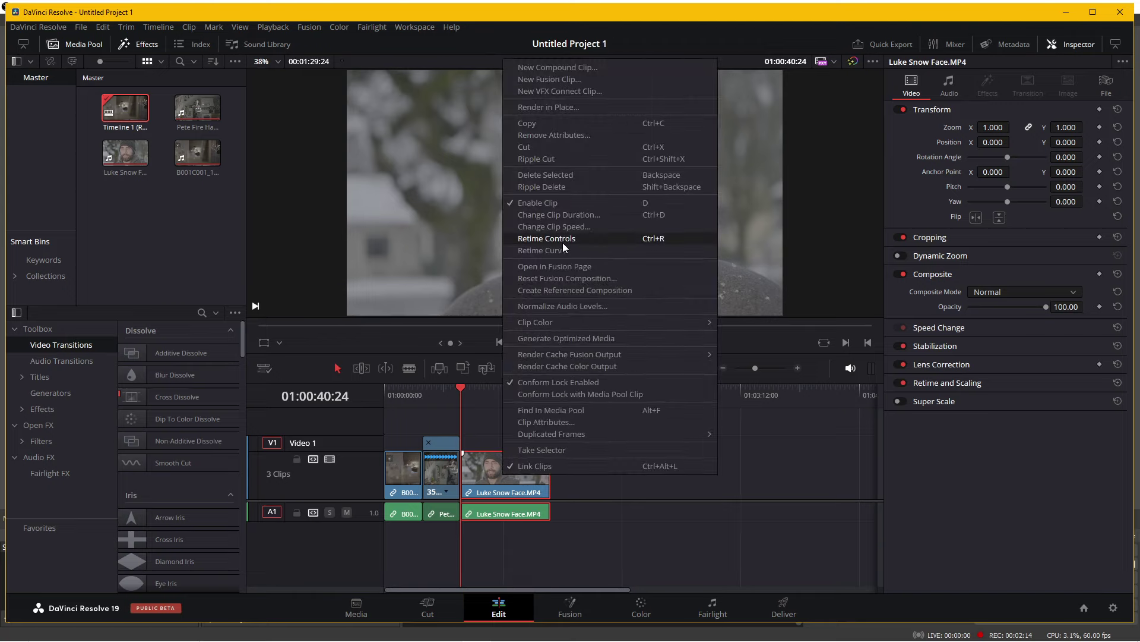
left_click(546, 238)
left_click_drag(551, 446, 489, 475)
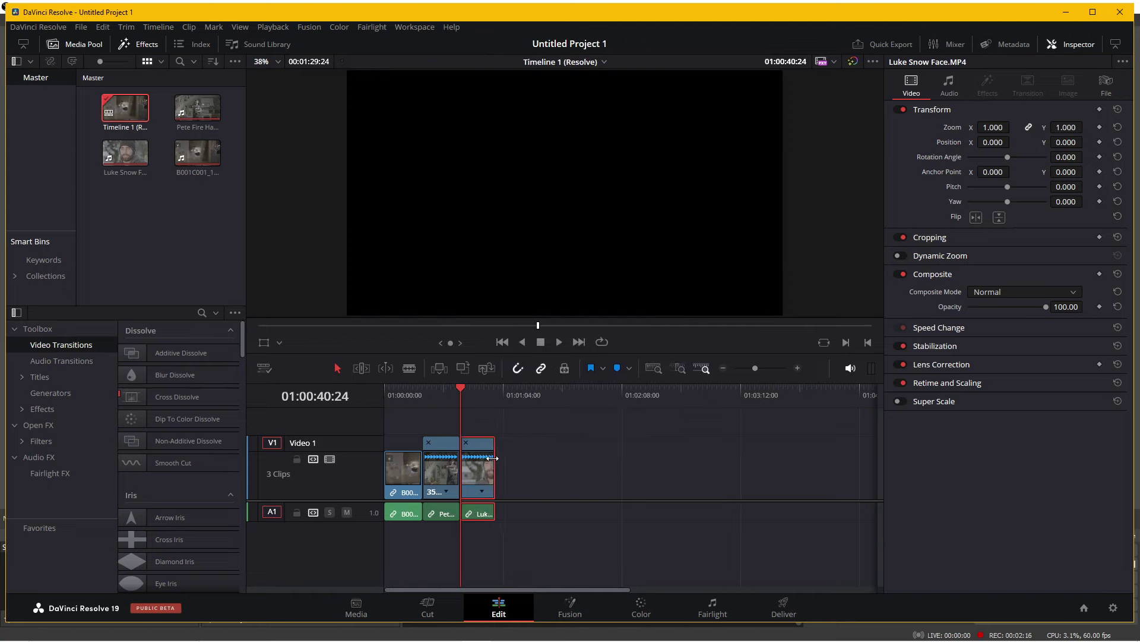
left_click(797, 369)
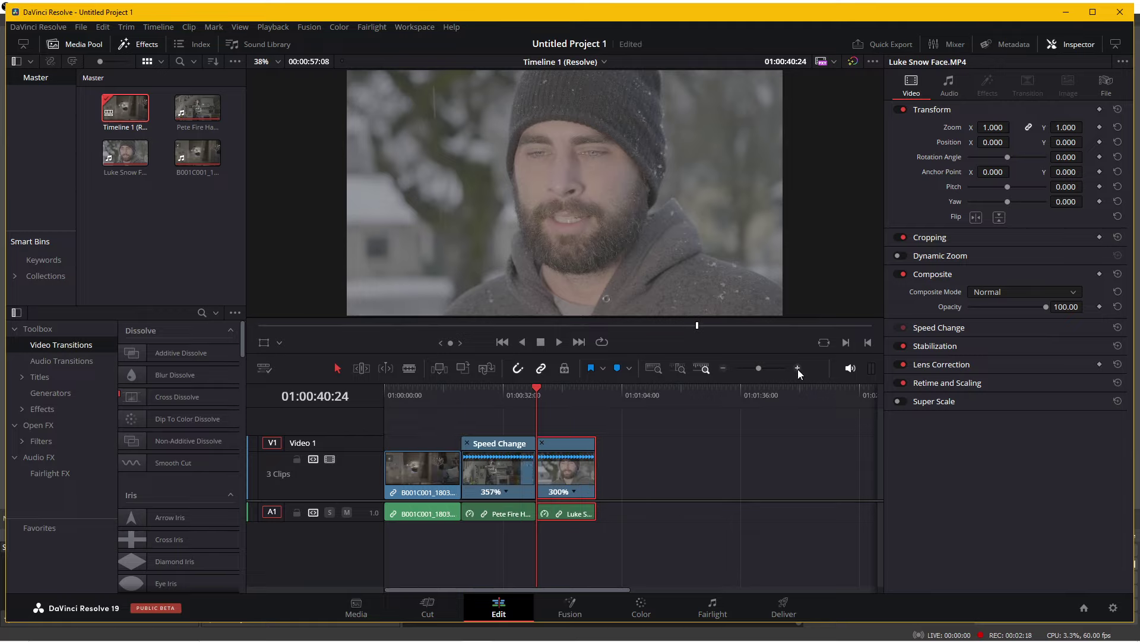
left_click(797, 368)
left_click_drag(751, 444, 735, 445)
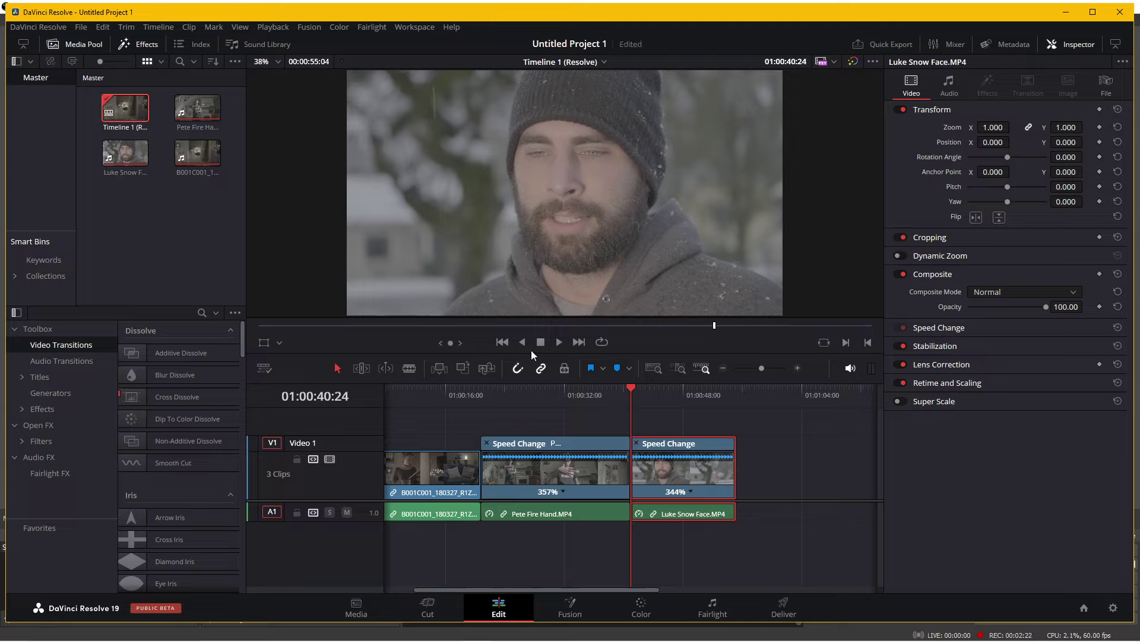
Step: Play back the retimed edit from the Pete Fire Hand section, then switch programs
left_click(555, 343)
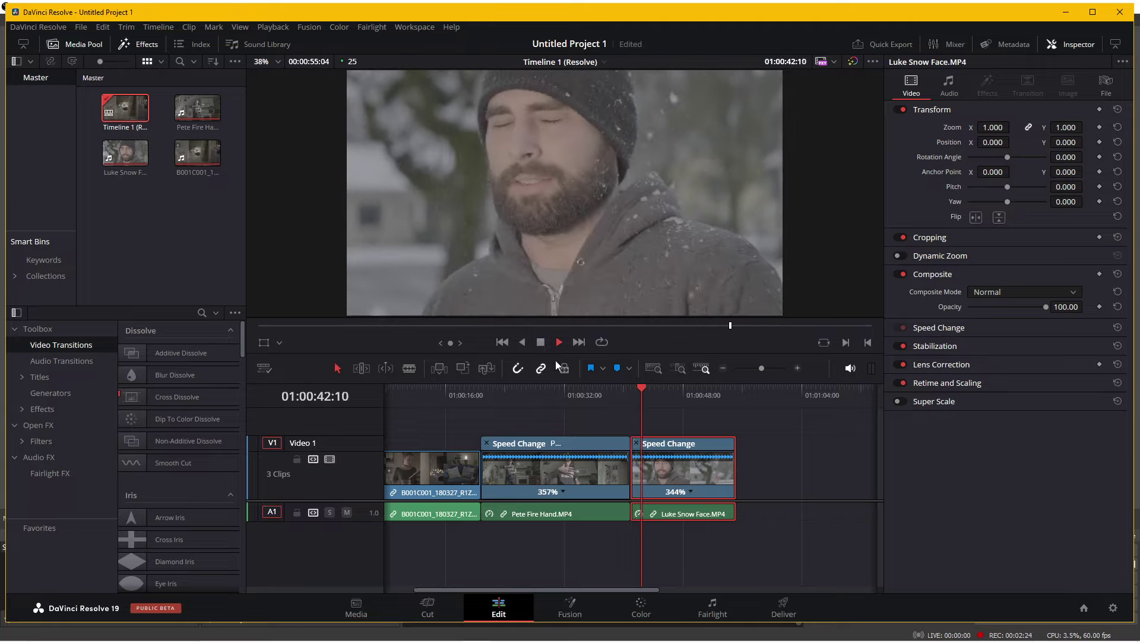
left_click(538, 391)
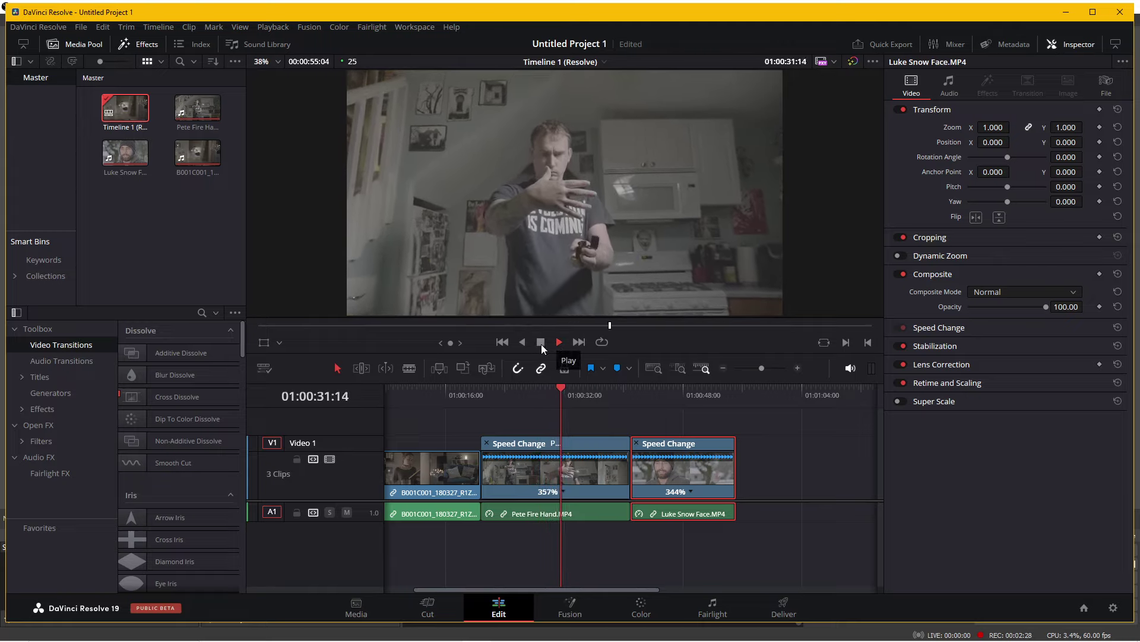
left_click(559, 343)
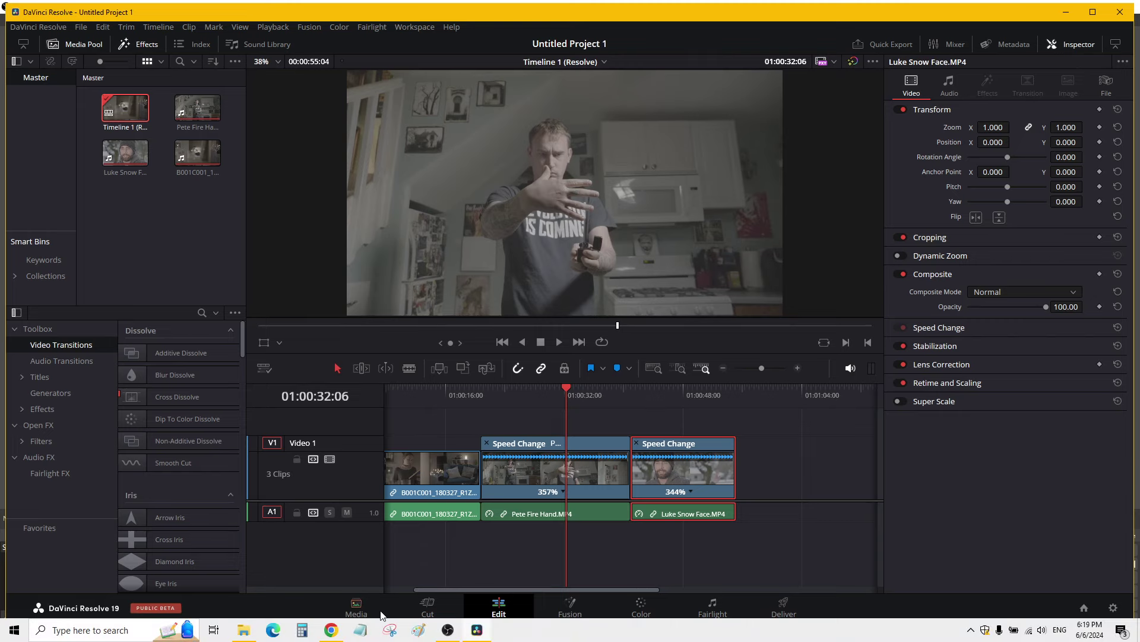
key("alt+Tab")
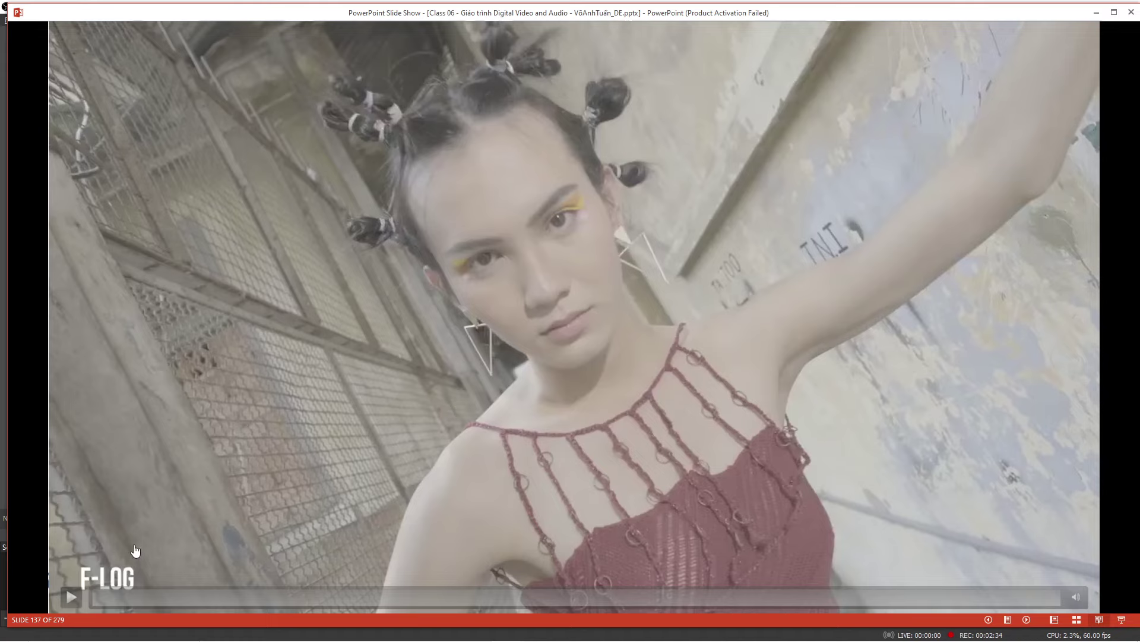
Step: Play the slide's grading demo video and restart it just past the beginning
left_click(70, 597)
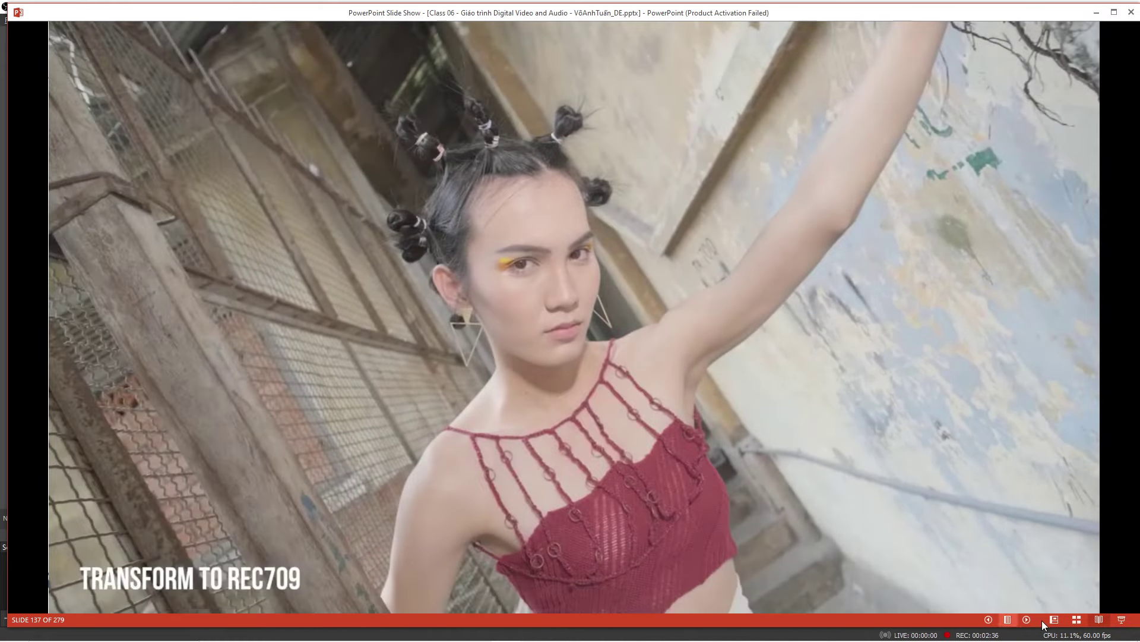
mouse_move(1085, 596)
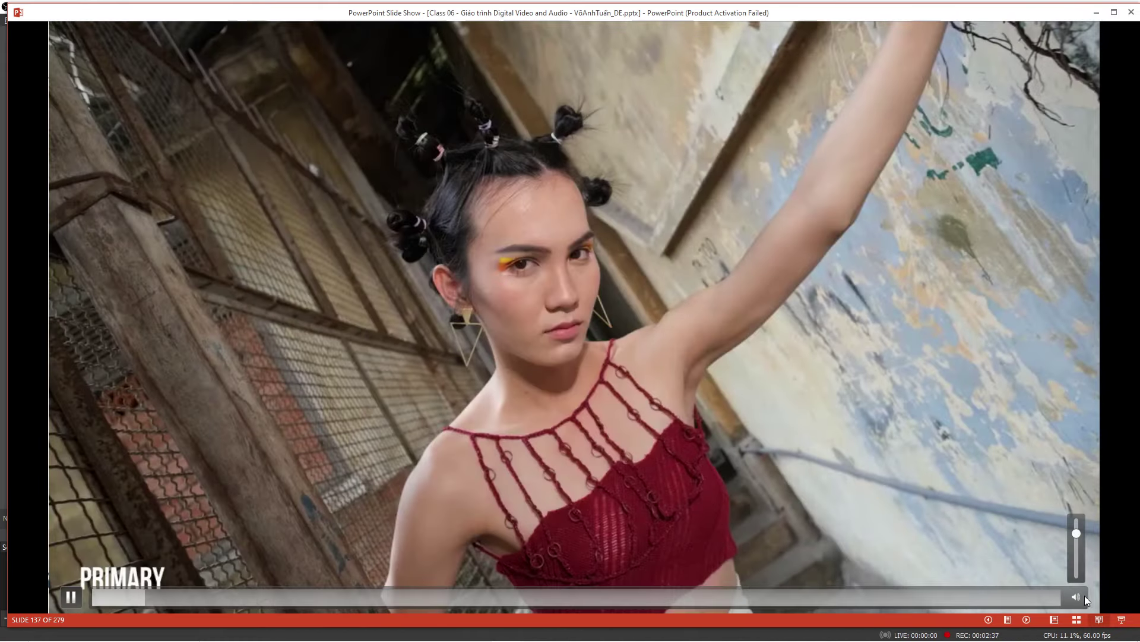
left_click(89, 597)
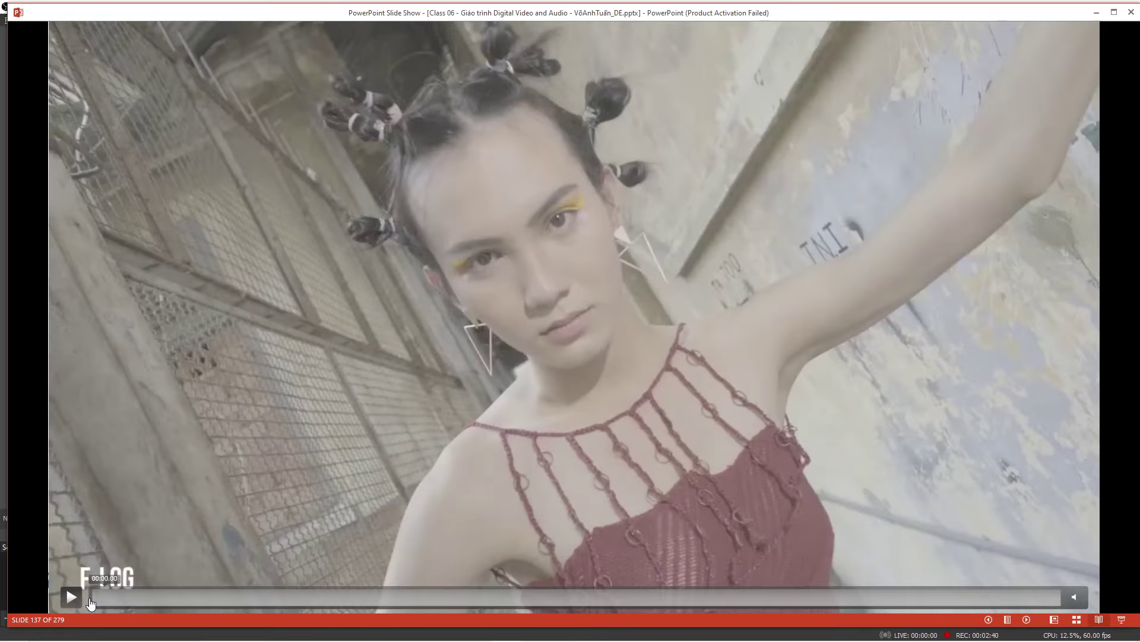
left_click_drag(90, 603, 126, 592)
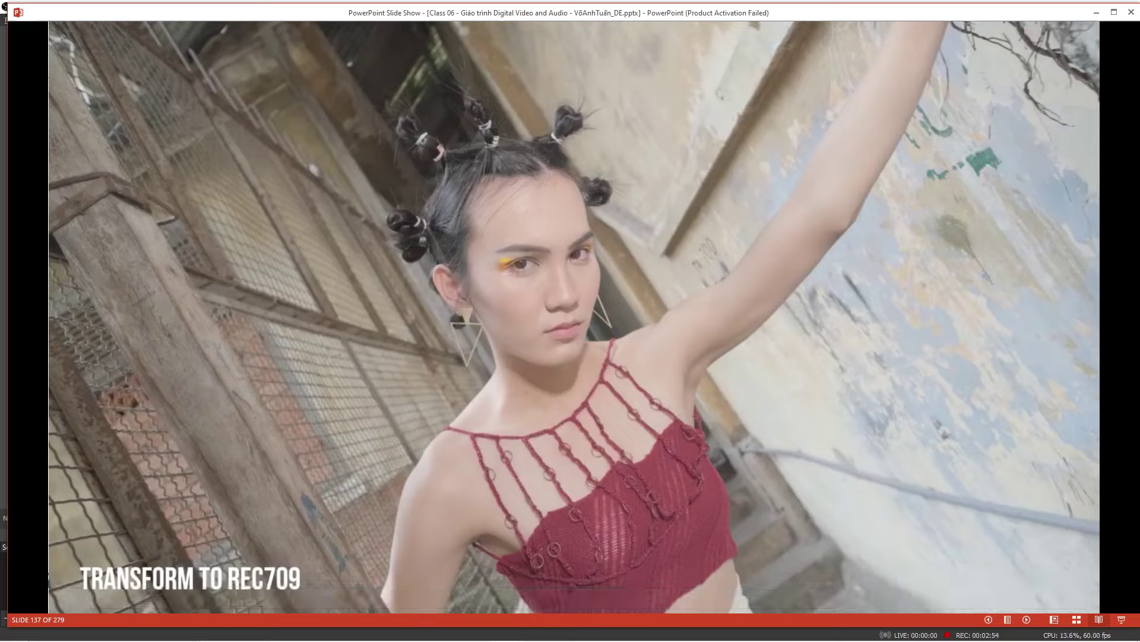
Step: Skim the first clip's steps from PRIMARY through VIGNETTE, GRAIN and SHARPEN to GLOBAL ADJUSMENT
left_click(147, 602)
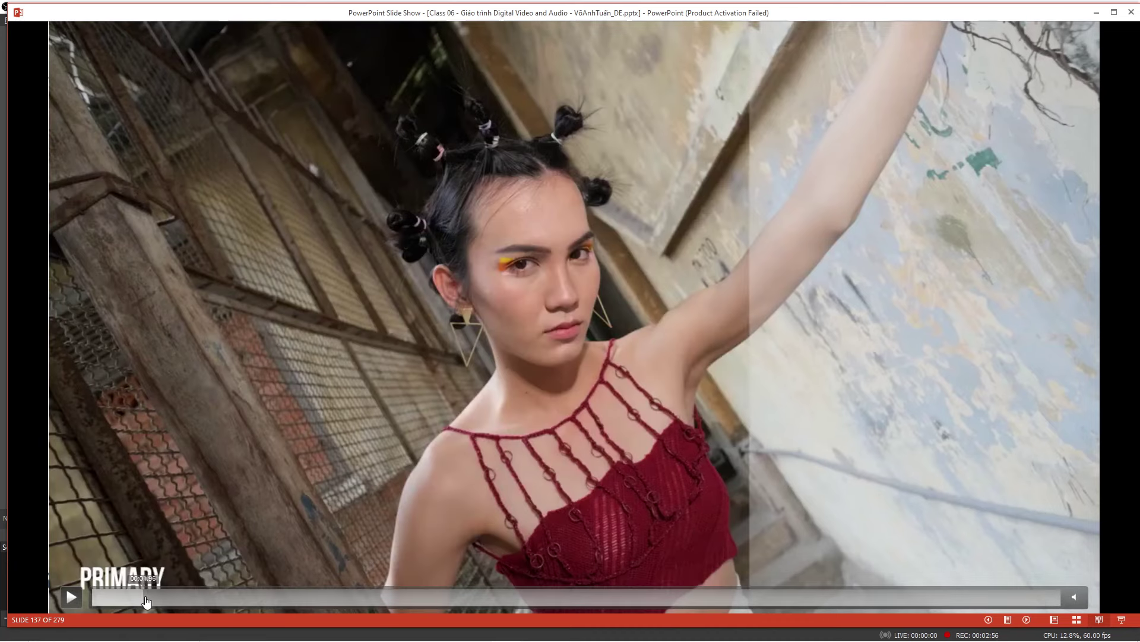
left_click_drag(149, 602, 158, 597)
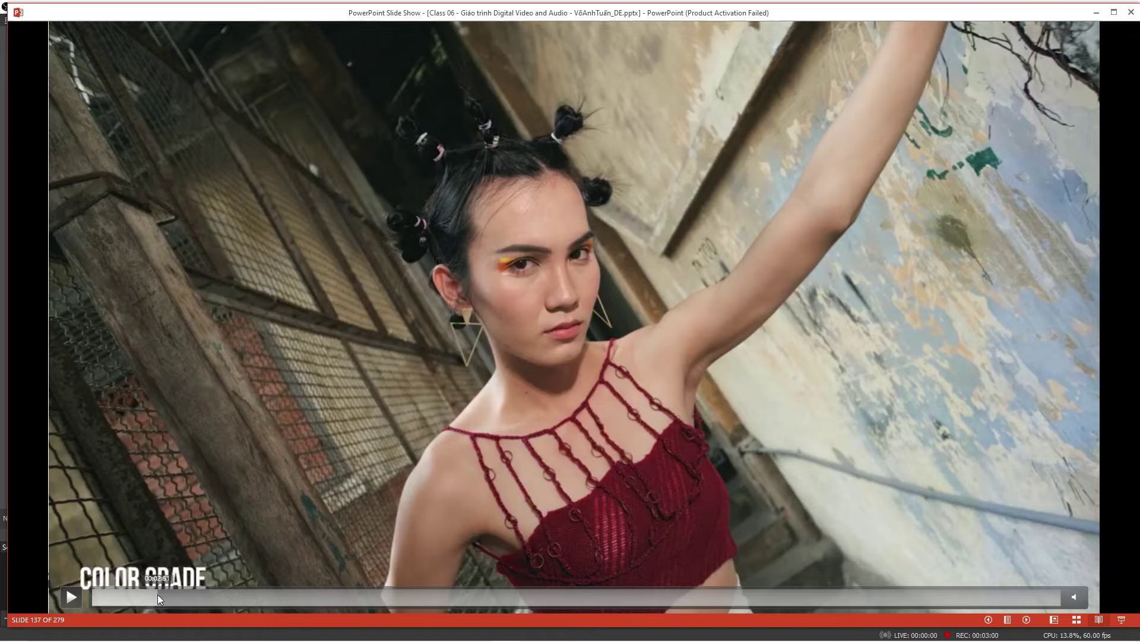
left_click(163, 593)
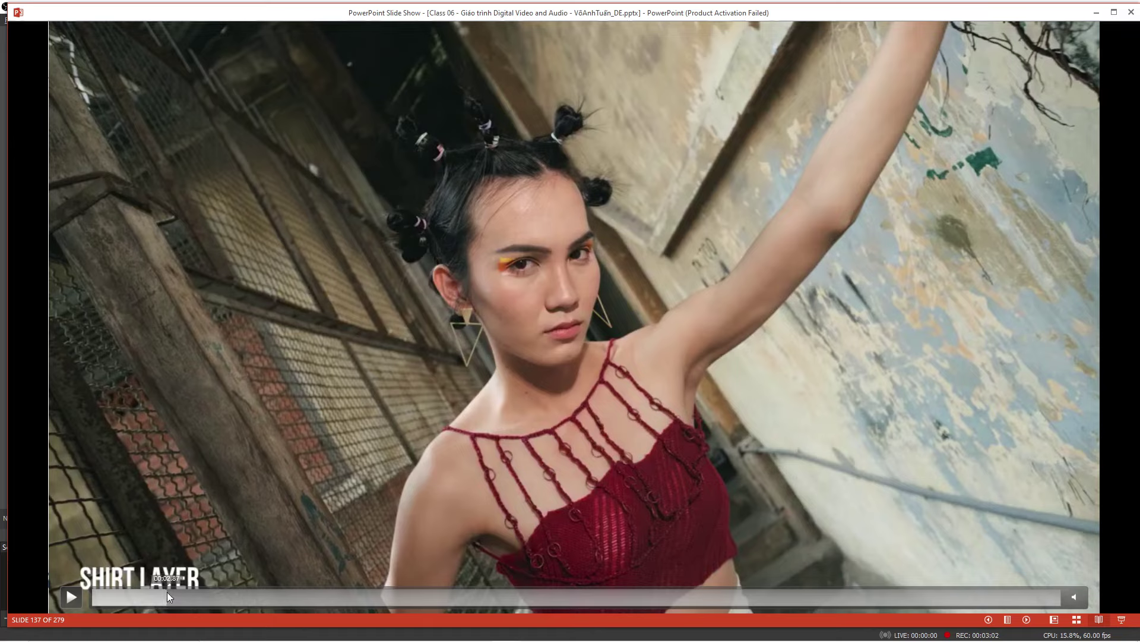
left_click(190, 593)
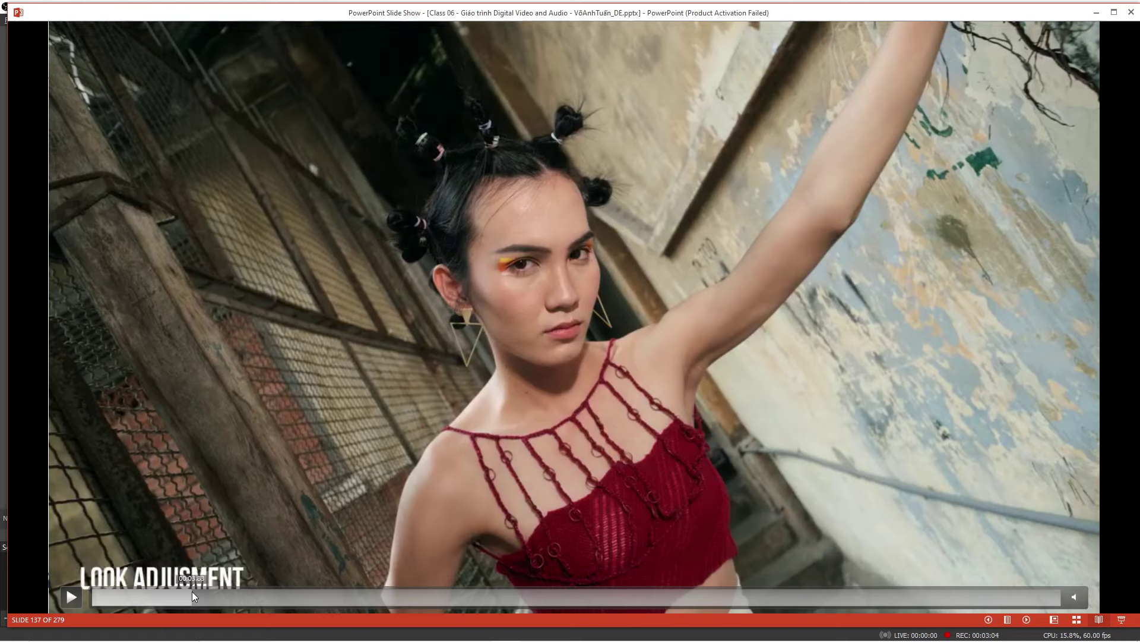
left_click(198, 592)
left_click(215, 591)
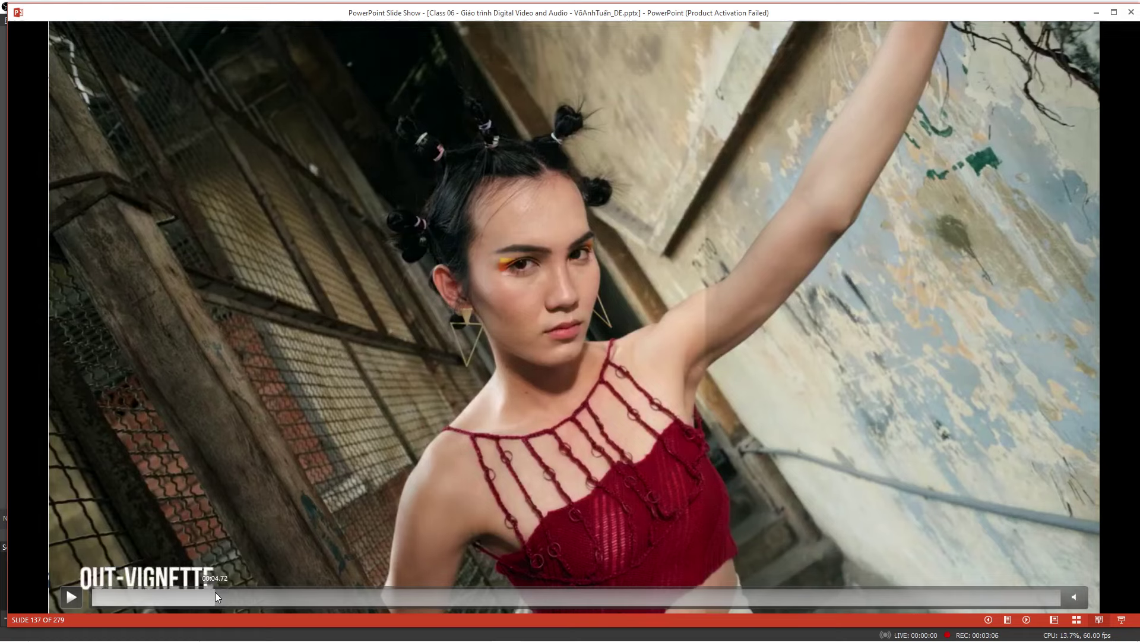
left_click(204, 593)
left_click(223, 593)
left_click(233, 593)
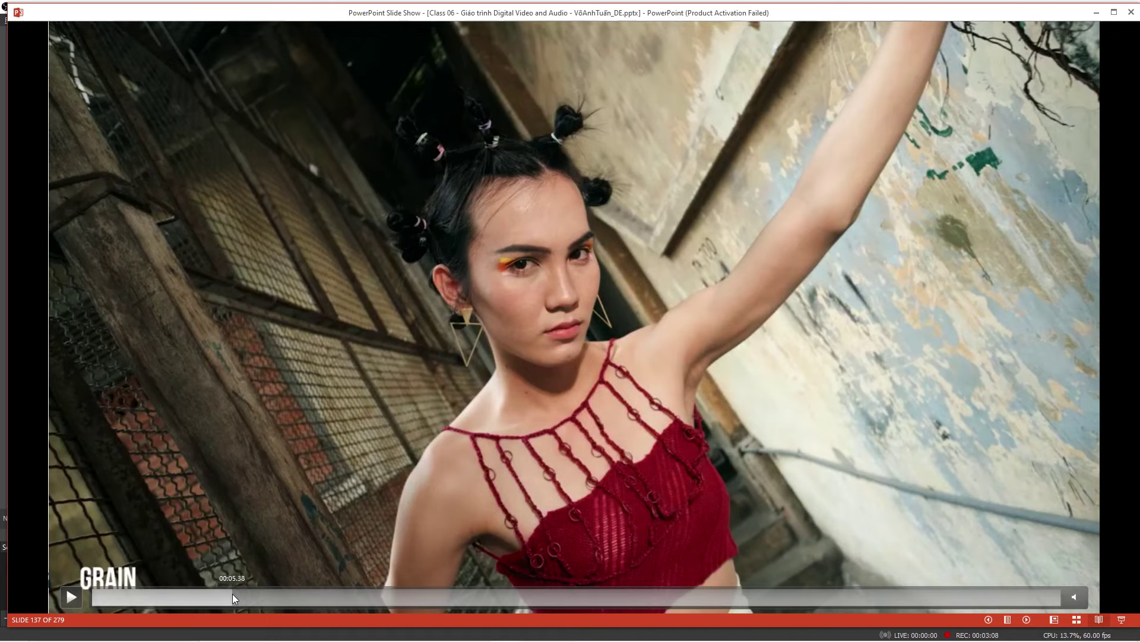
left_click(258, 593)
left_click(279, 593)
left_click(283, 592)
left_click(294, 593)
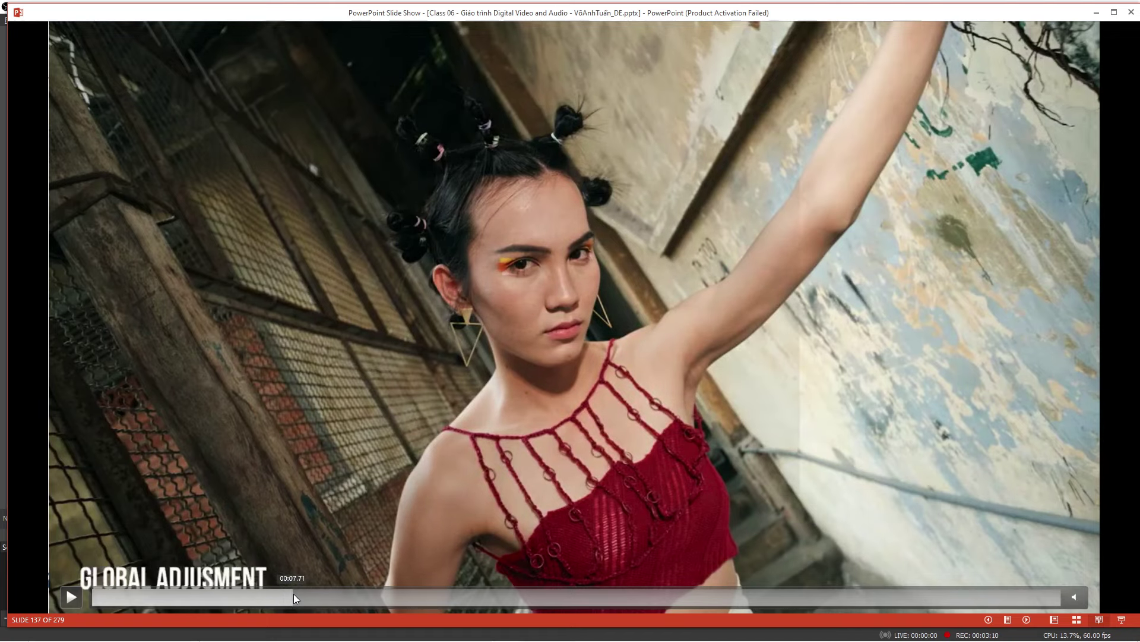
Step: Skim the second F-LOG clip from TRANSFORM TO REC709 through MASK and INVERT MASK to GRAIN
left_click(303, 594)
left_click(334, 597)
left_click(354, 598)
left_click(367, 598)
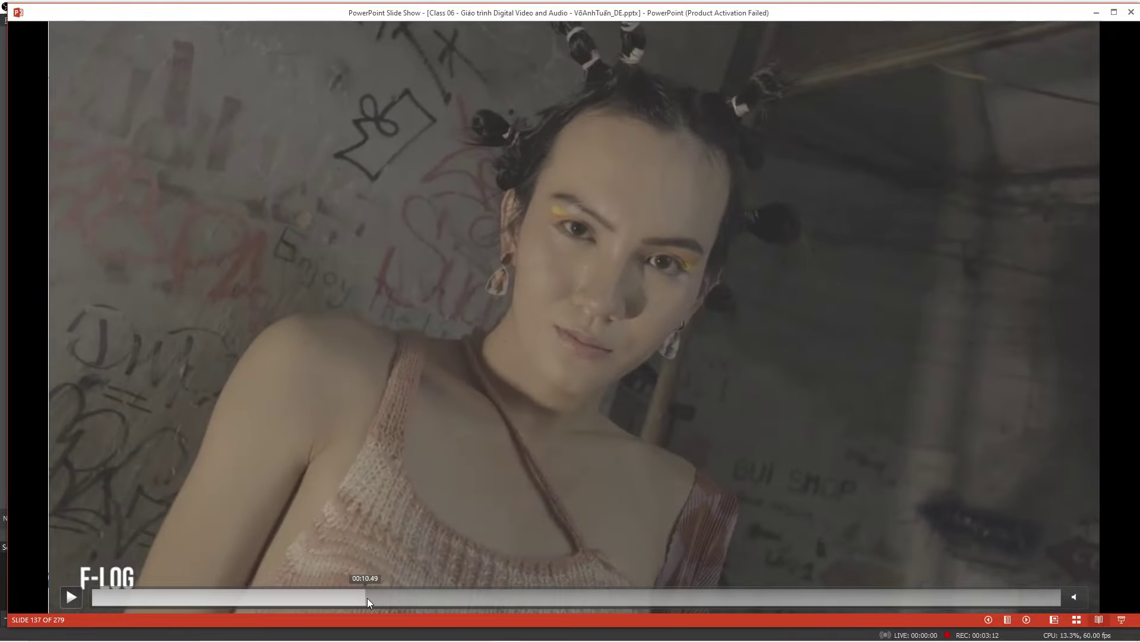
left_click(384, 598)
left_click(395, 598)
left_click(411, 597)
left_click(423, 597)
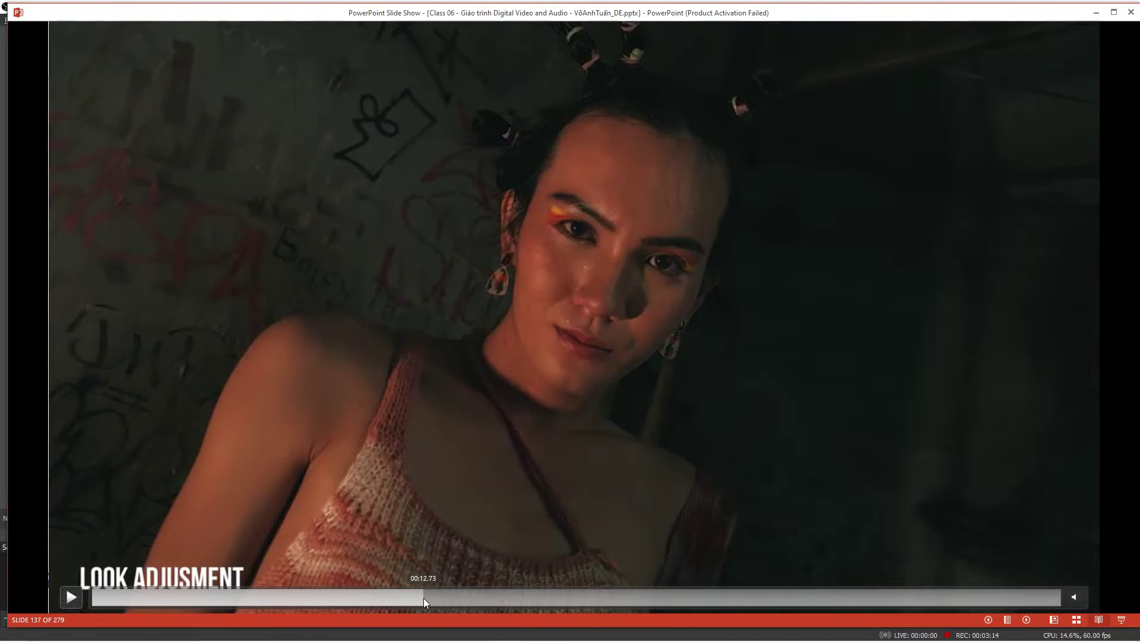
left_click(431, 598)
left_click(445, 598)
left_click(451, 597)
left_click(468, 599)
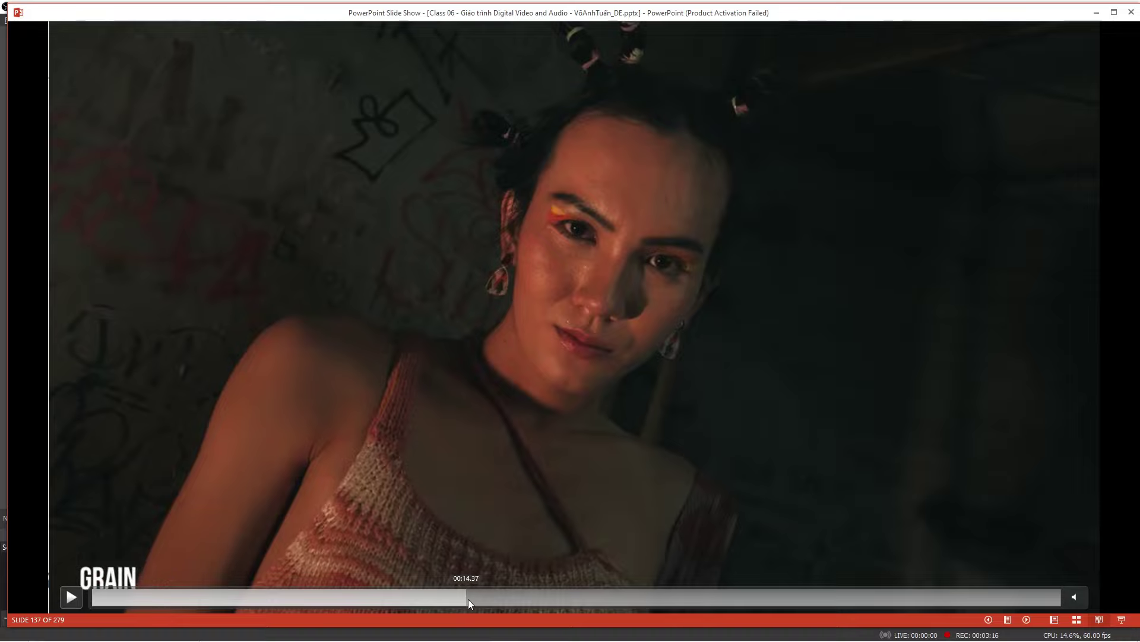
Step: Advance the video past the next Rec709 transform to the tilt-shift step, then close the slide show
left_click(507, 600)
left_click(543, 600)
left_click(571, 600)
left_click(584, 600)
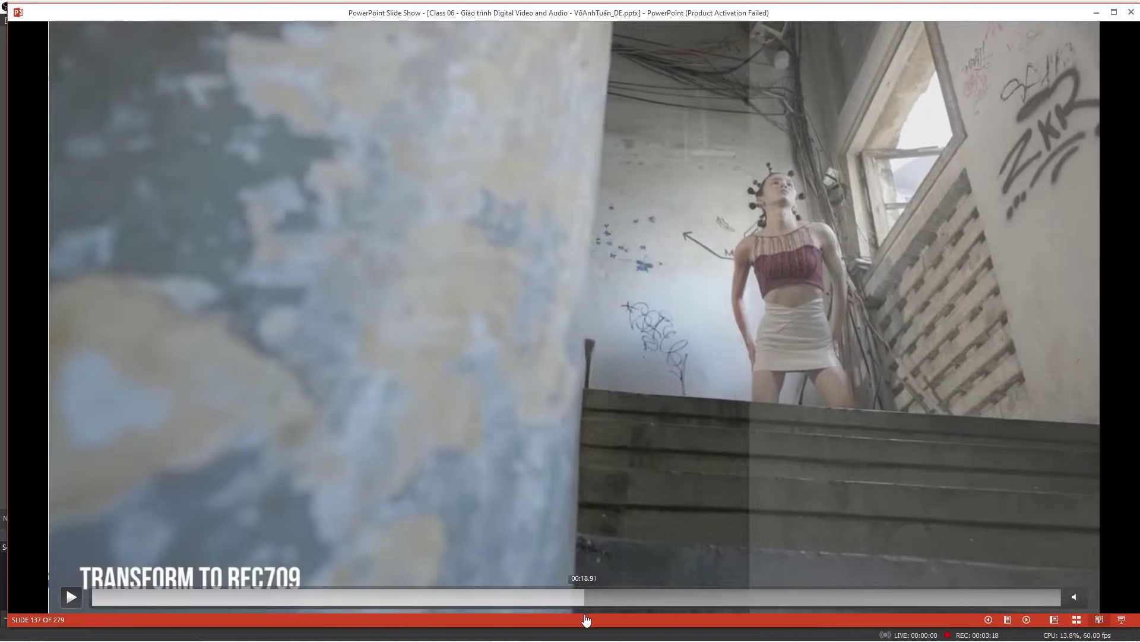
left_click(604, 618)
left_click(623, 618)
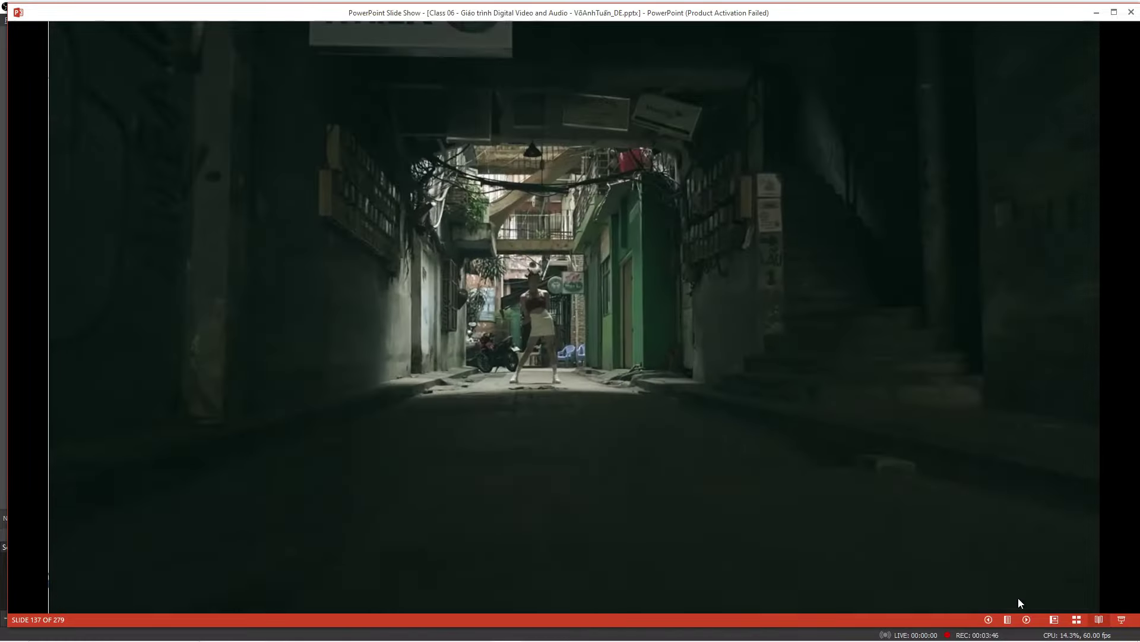
left_click(1131, 12)
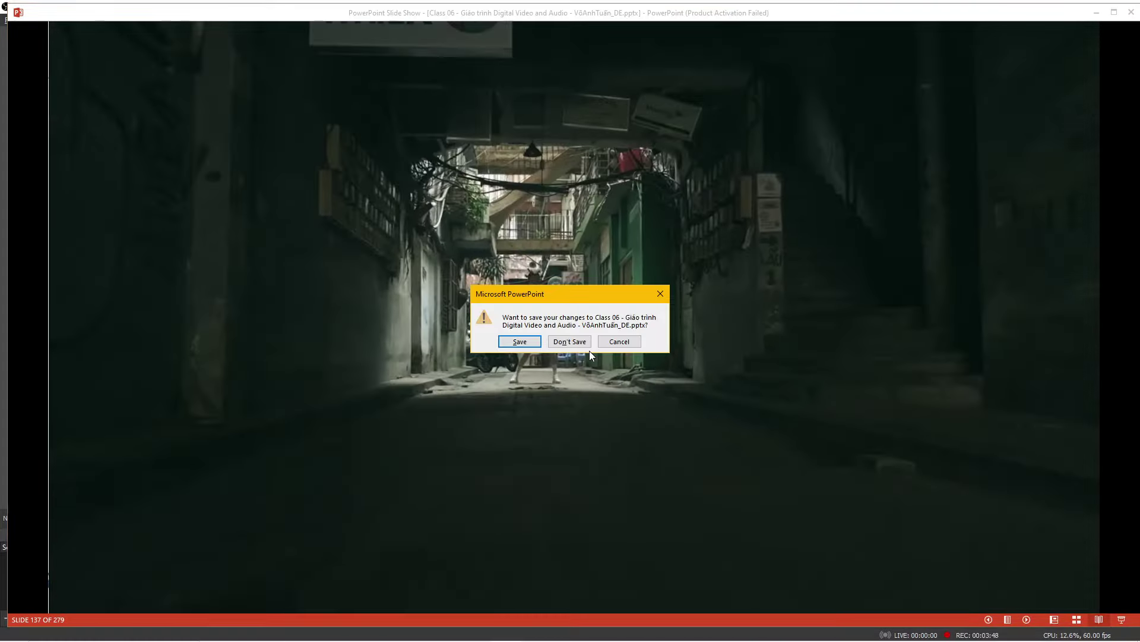
Step: Dismiss the save prompt, park the playhead on the Luke Snow Face clip, and open the Color page
left_click(549, 342)
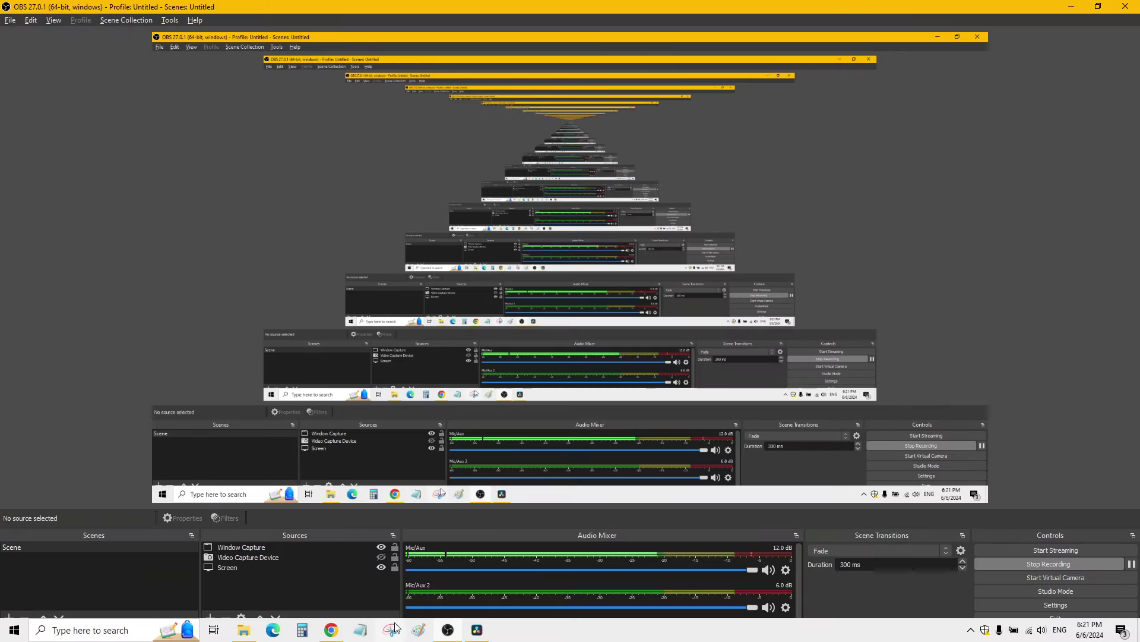
left_click(482, 633)
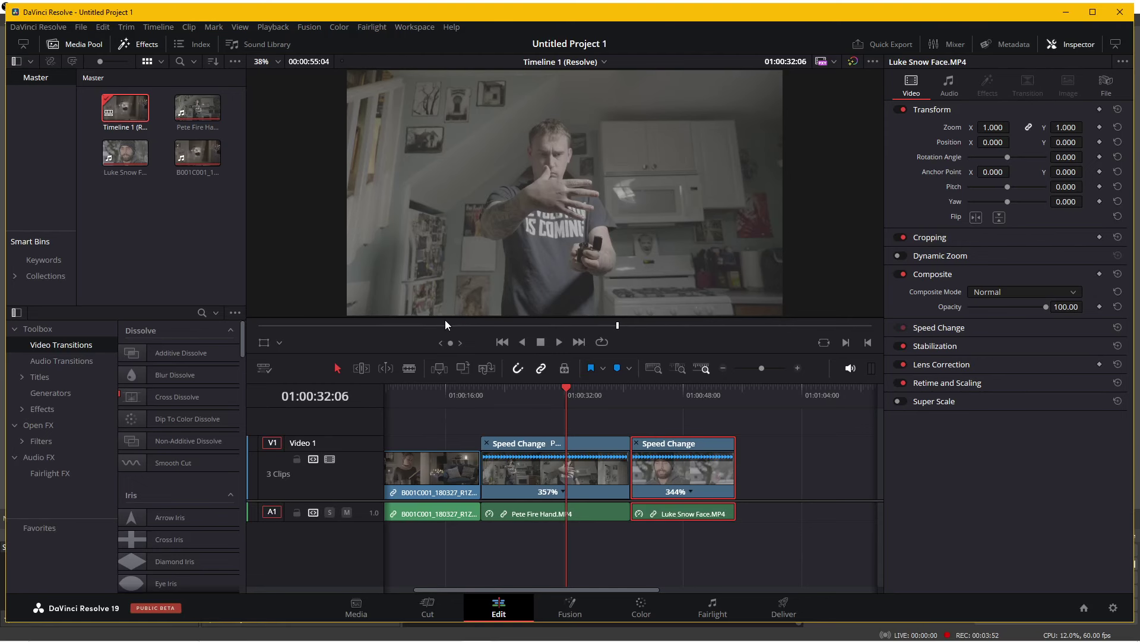
left_click(464, 419)
left_click_drag(457, 391, 660, 398)
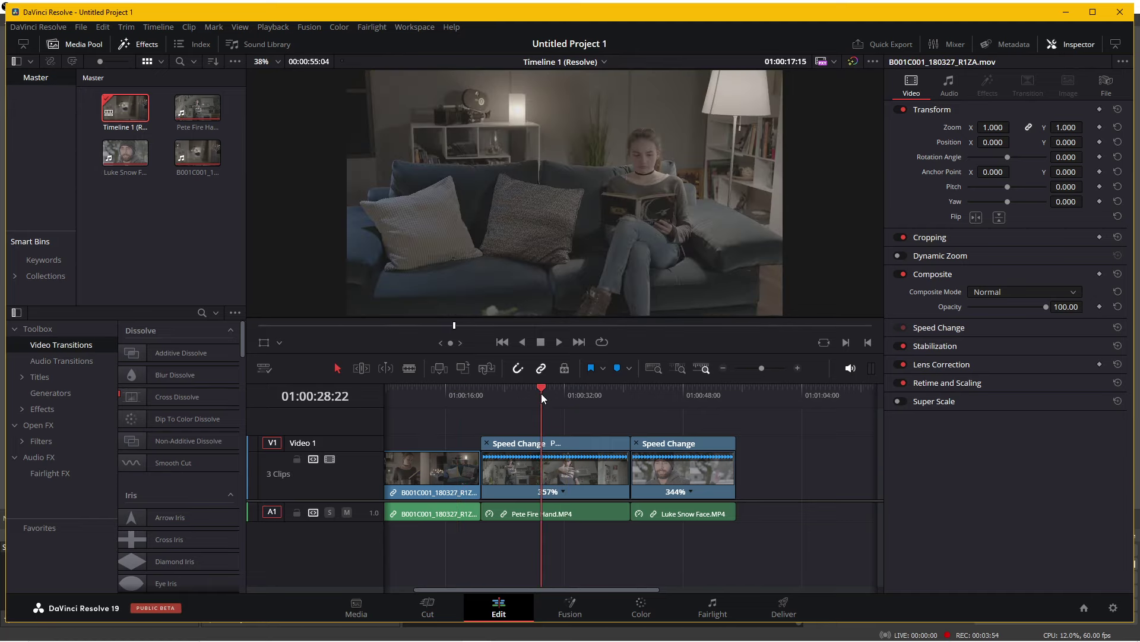
left_click(639, 606)
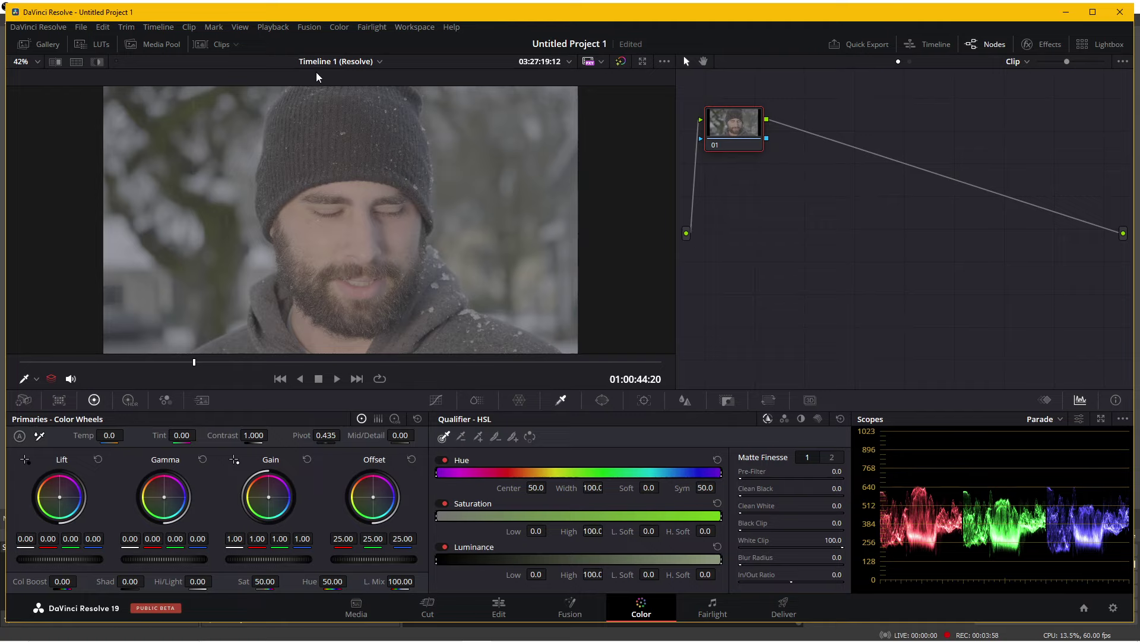
Step: Show the clip thumbnails, apply Auto Balance to the beanie clip, then Reset Node Grade on node 01
left_click(214, 47)
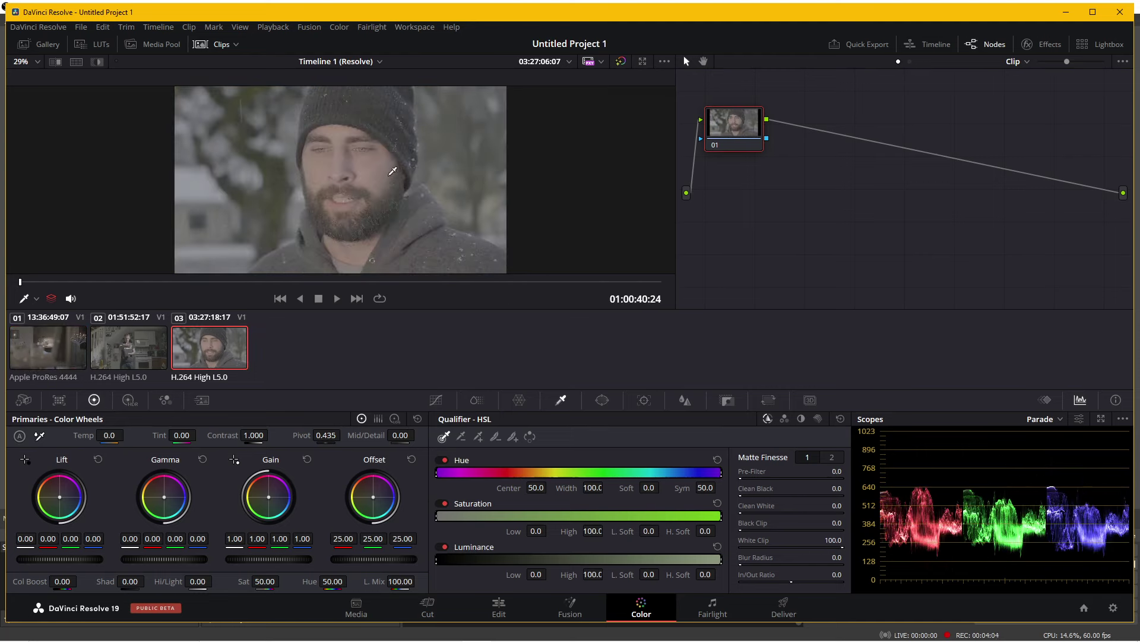
left_click_drag(738, 134, 760, 127)
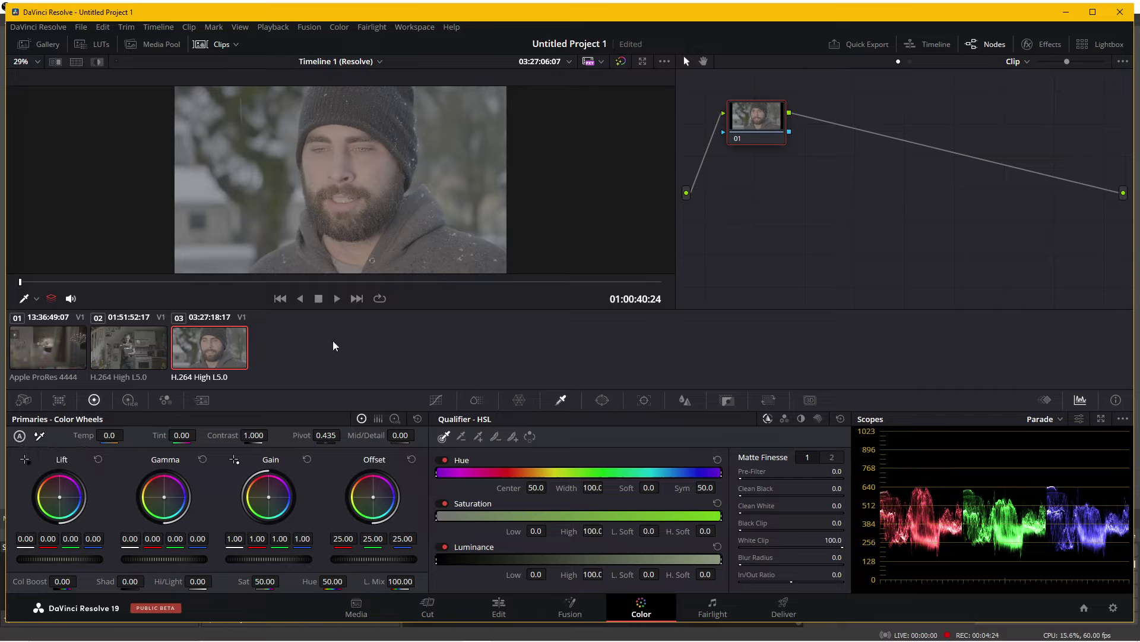
left_click(17, 439)
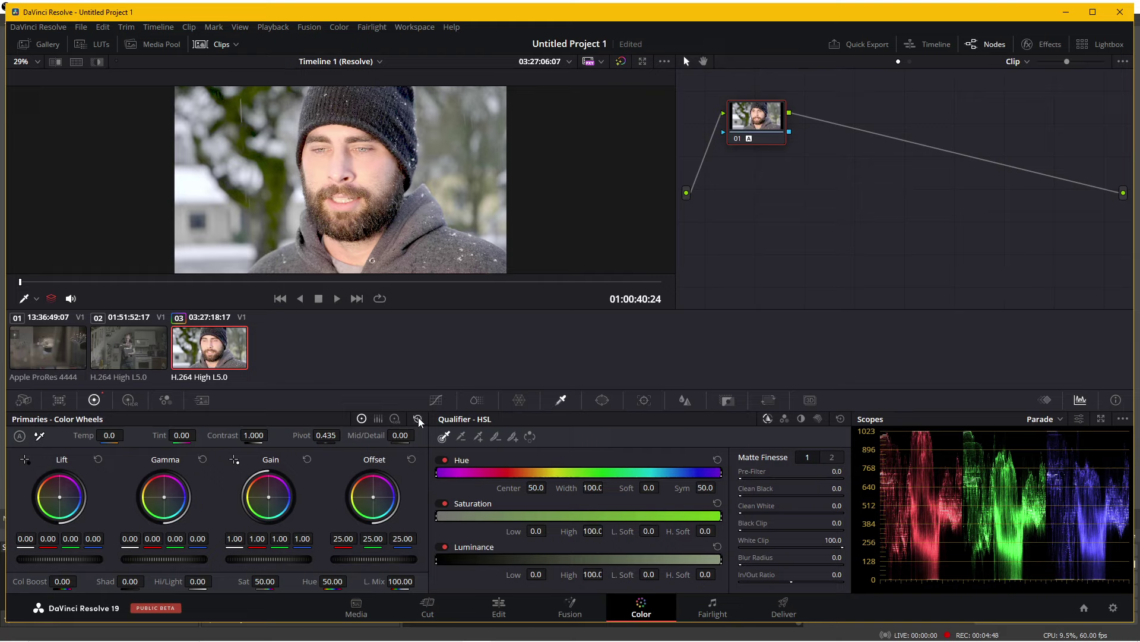
right_click(765, 122)
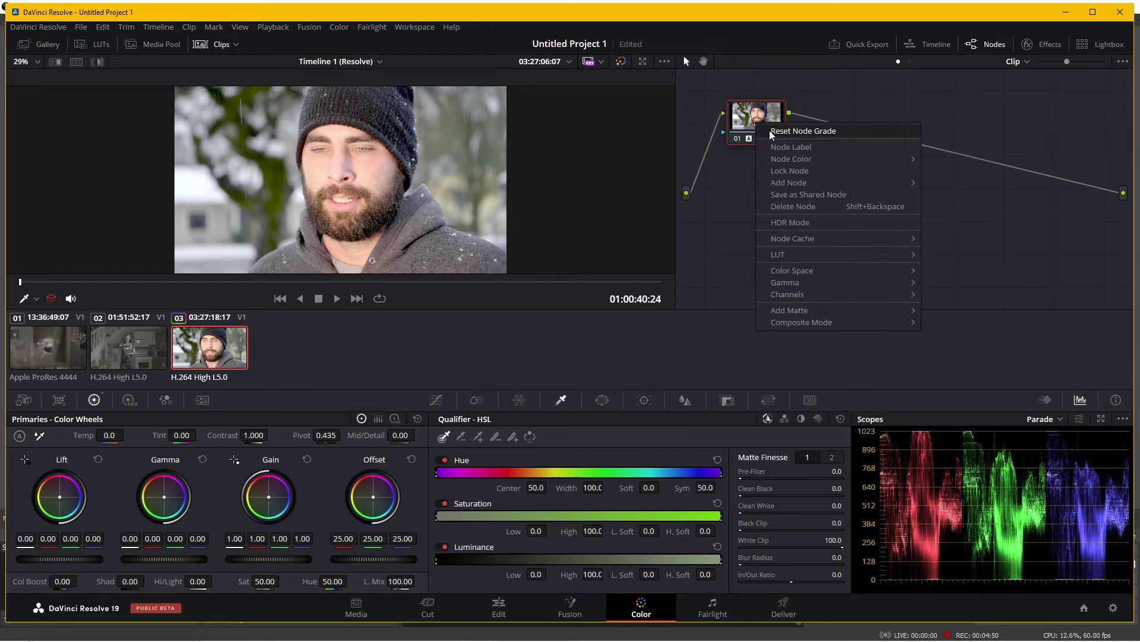
left_click(768, 130)
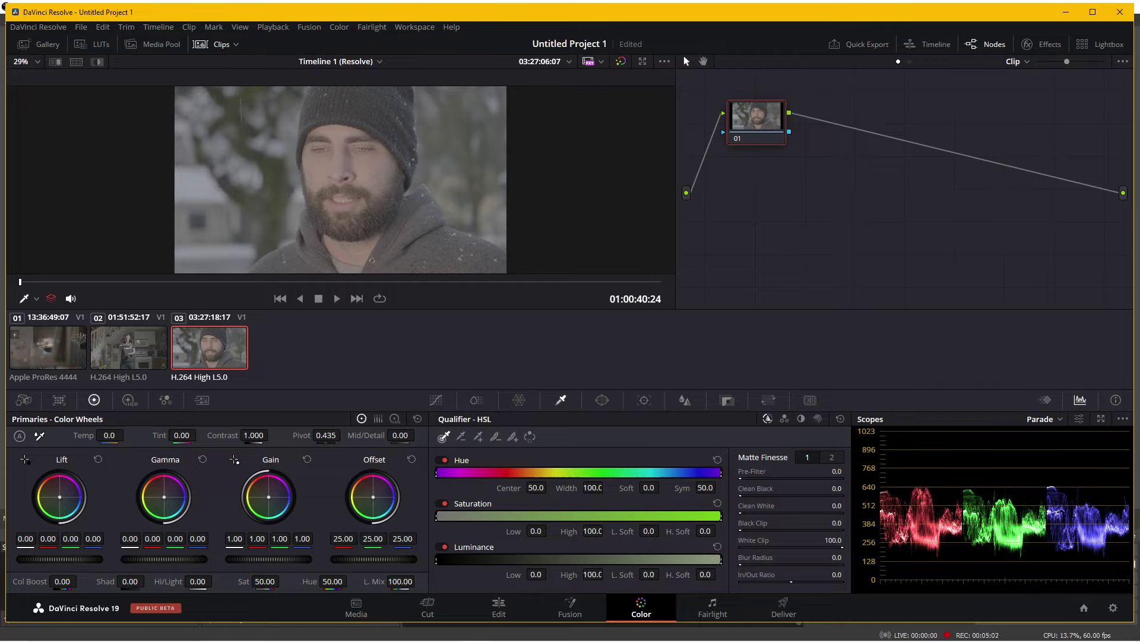
Step: Try raising the Lift and Gain master wheels, resetting each to neutral
left_click_drag(59, 559, 766, 597)
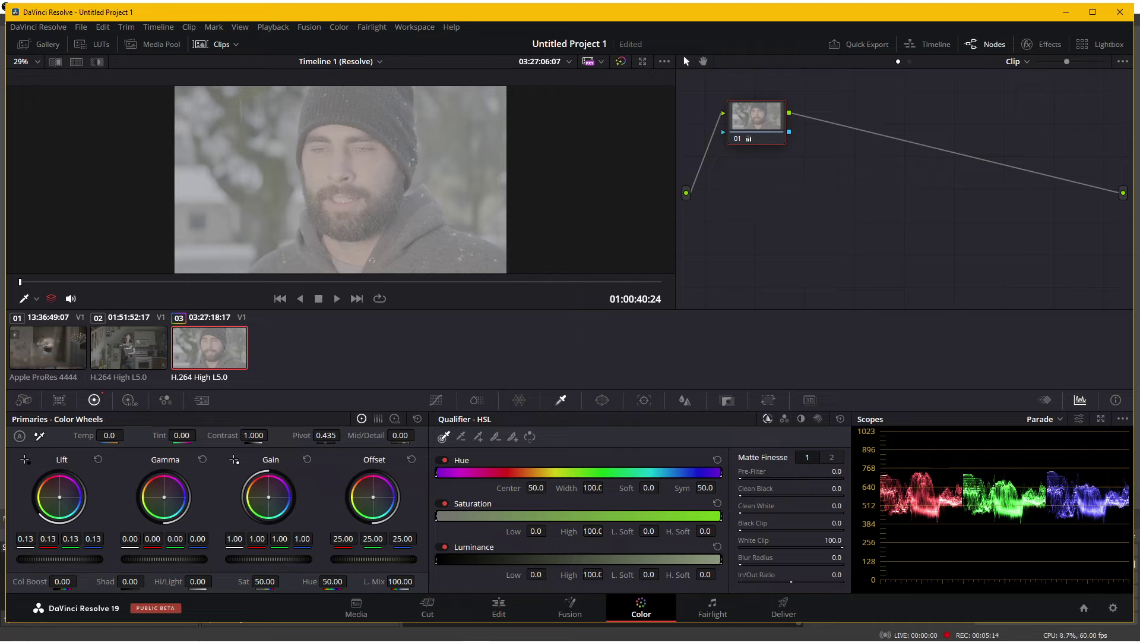
left_click_drag(60, 559, 42, 558)
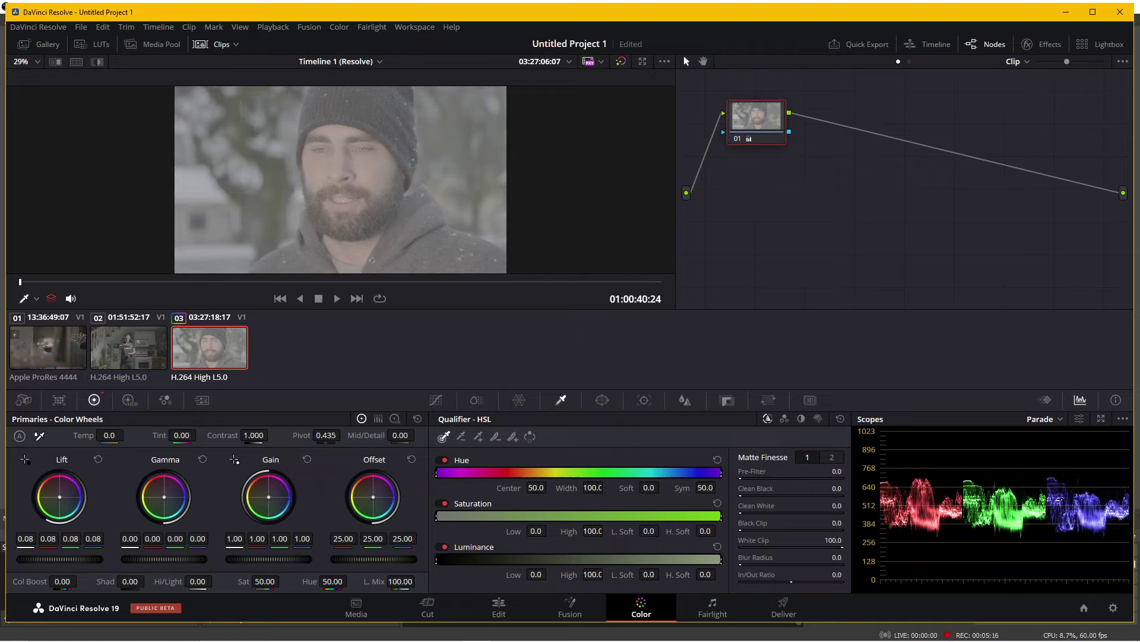
left_click(99, 459)
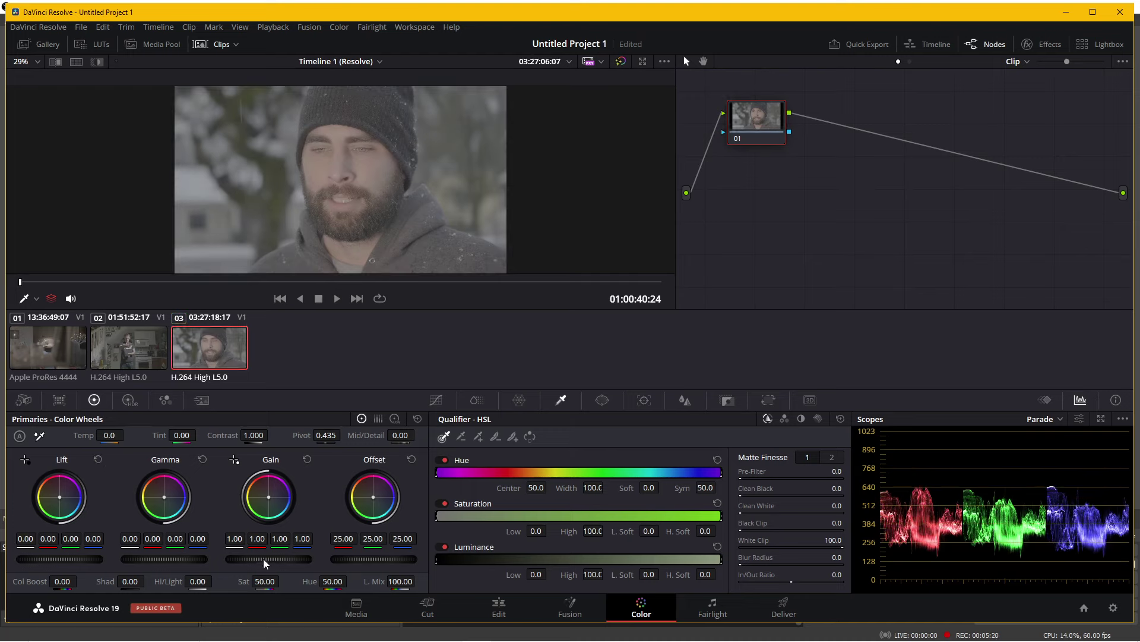
left_click_drag(269, 558, 983, 557)
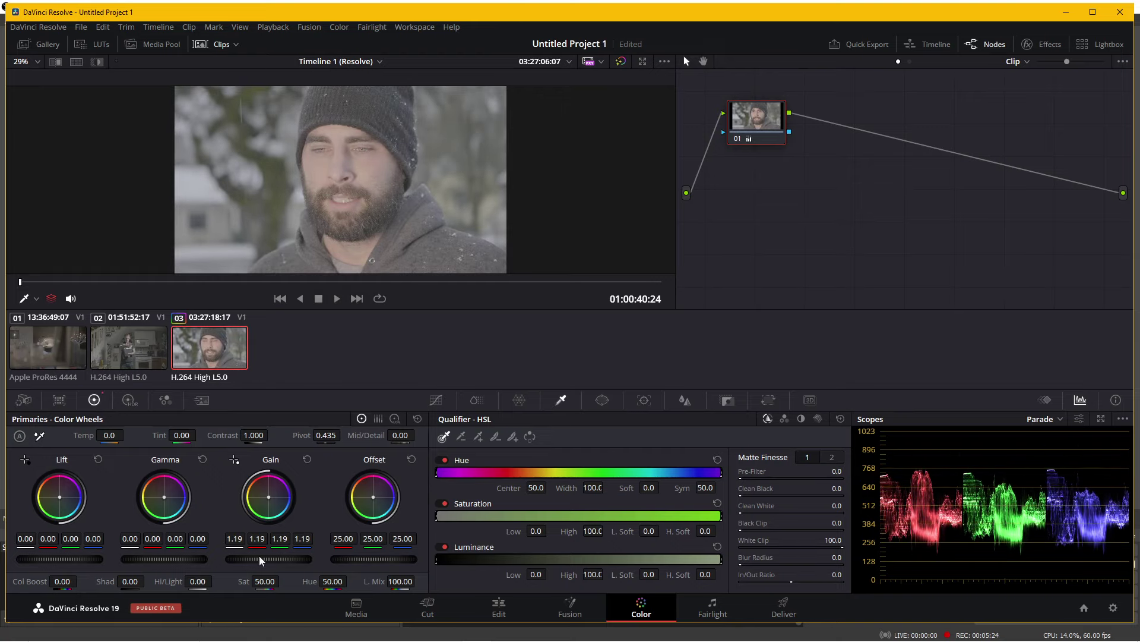
left_click_drag(259, 558, 279, 559)
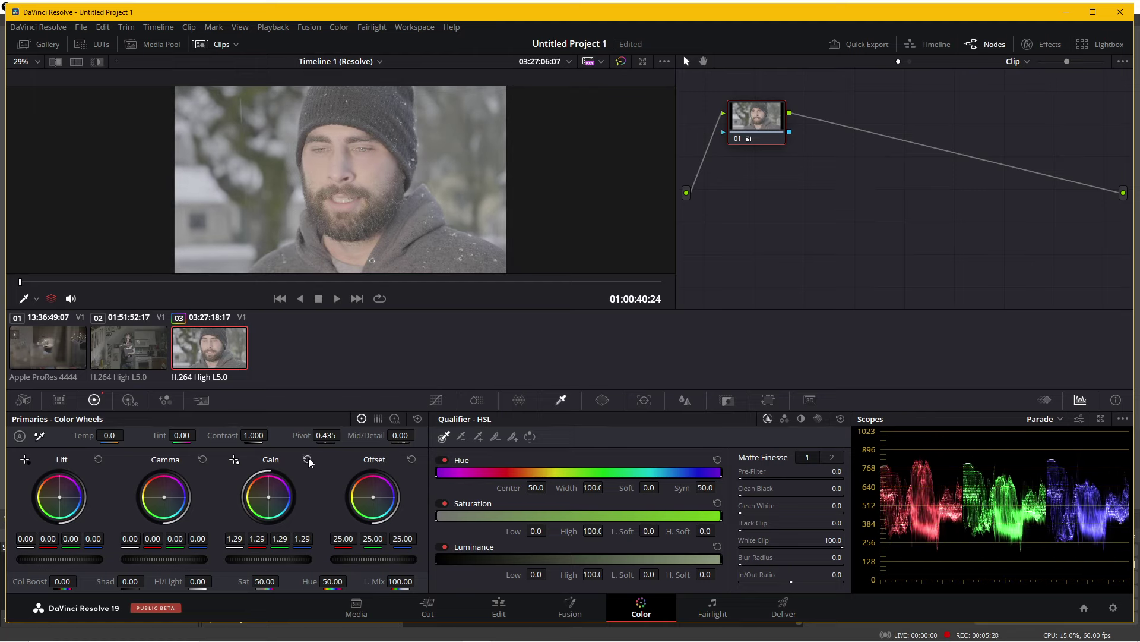
left_click(307, 459)
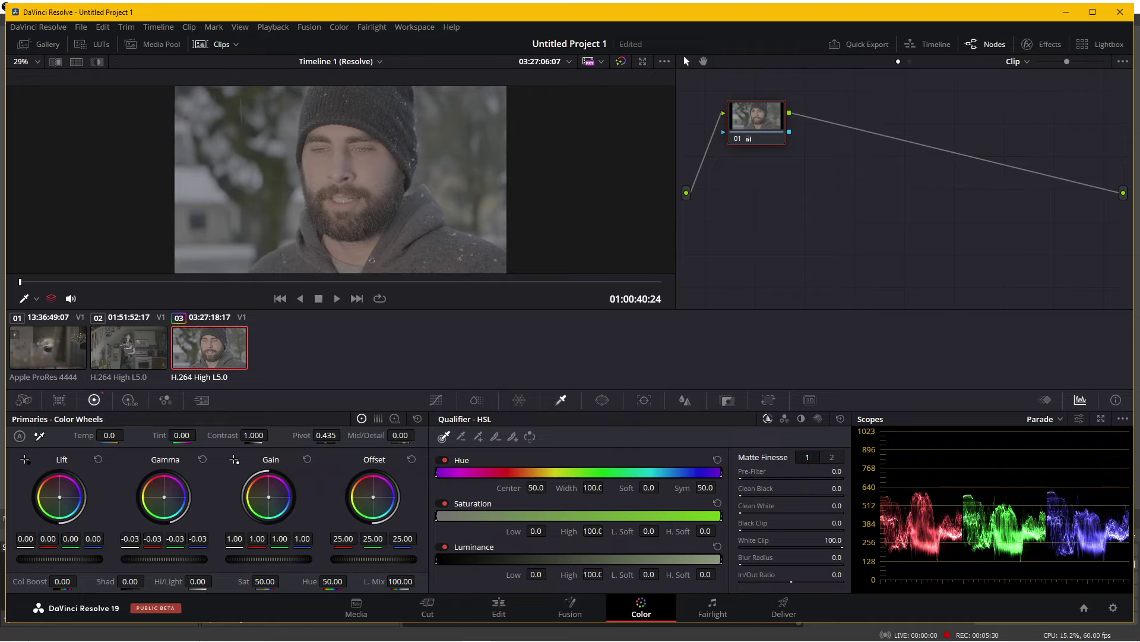
Step: Adjust Gamma, reset it to neutral, and switch the primaries to Log Wheels
left_click_drag(164, 558, 202, 554)
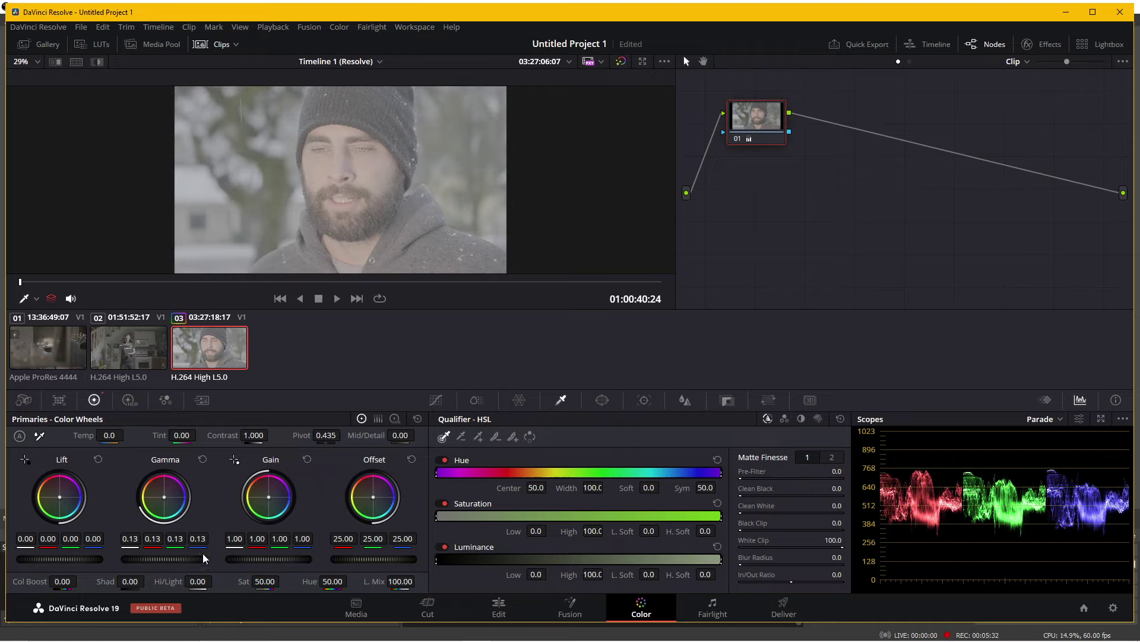
left_click(202, 459)
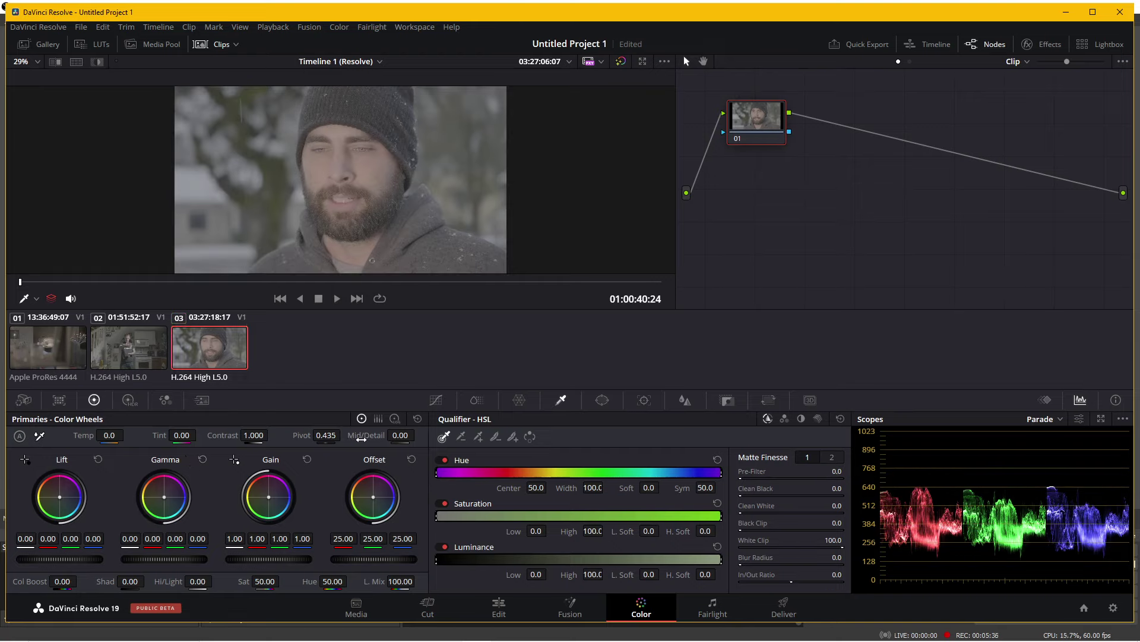
left_click(397, 419)
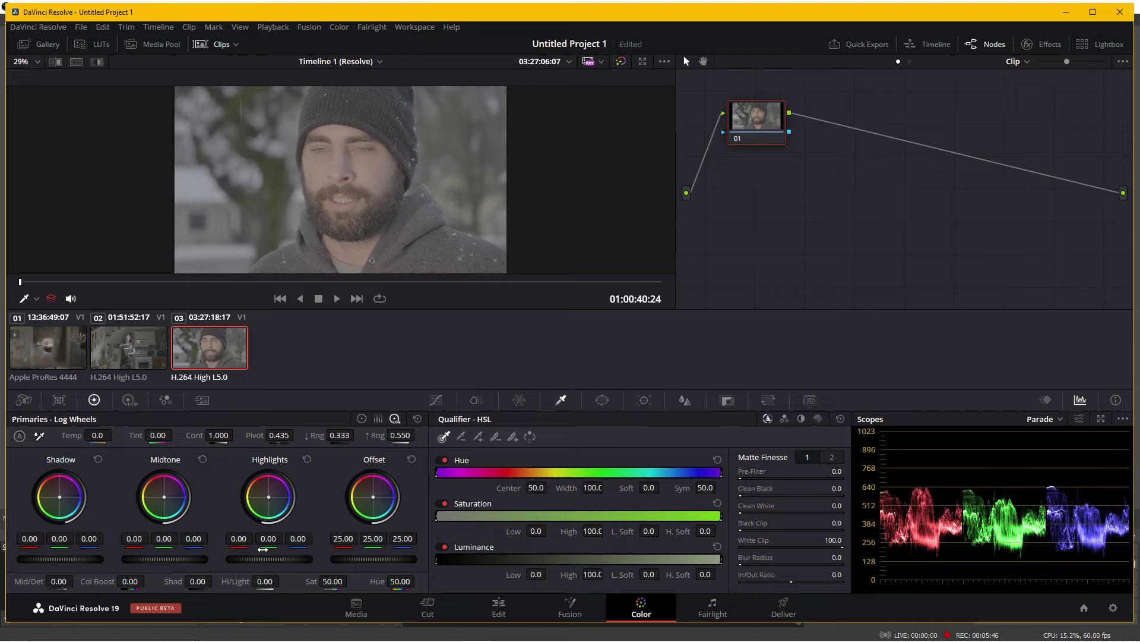
mouse_move(258, 562)
left_mouse_down()
mouse_move(300, 559)
mouse_move(279, 559)
left_mouse_up()
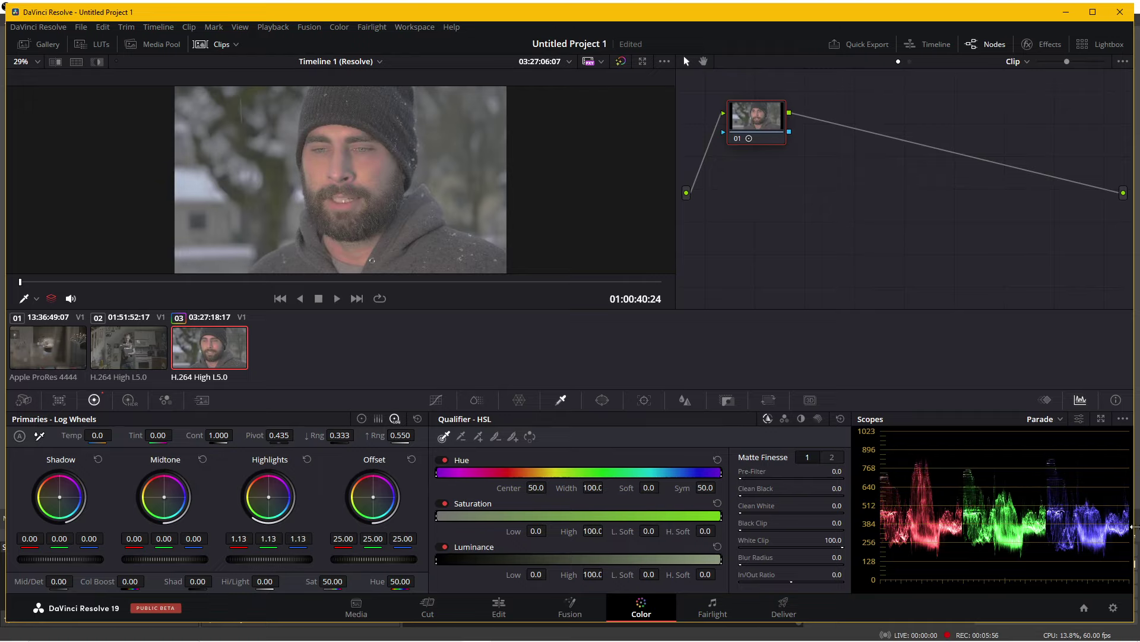
left_click(308, 461)
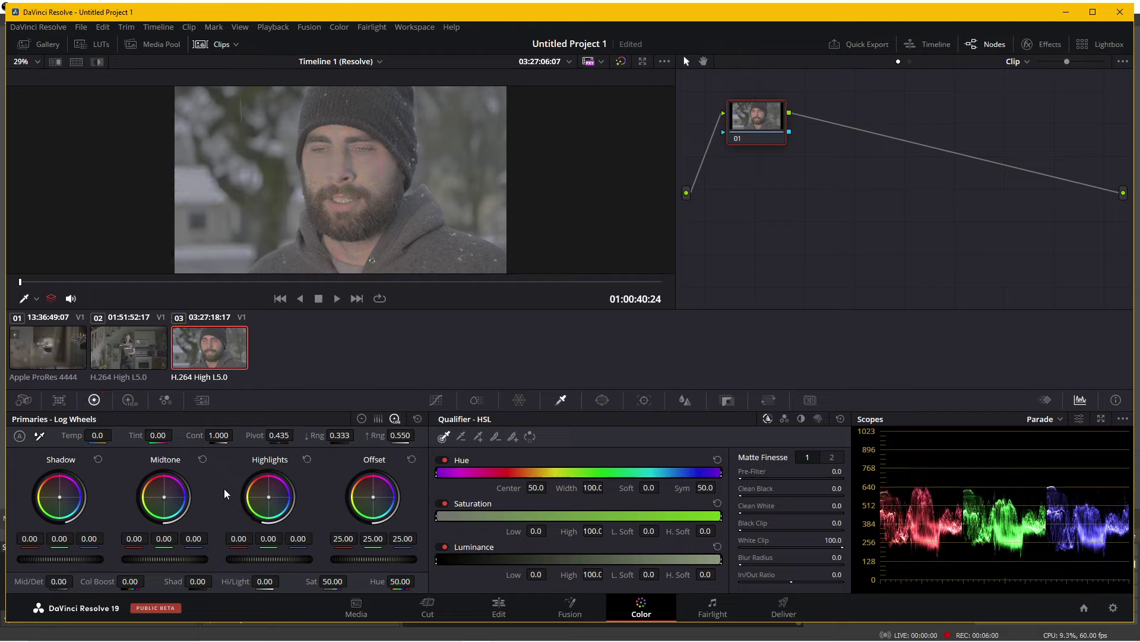
mouse_move(59, 559)
left_mouse_down()
mouse_move(35, 559)
mouse_move(73, 559)
mouse_move(27, 559)
left_mouse_up()
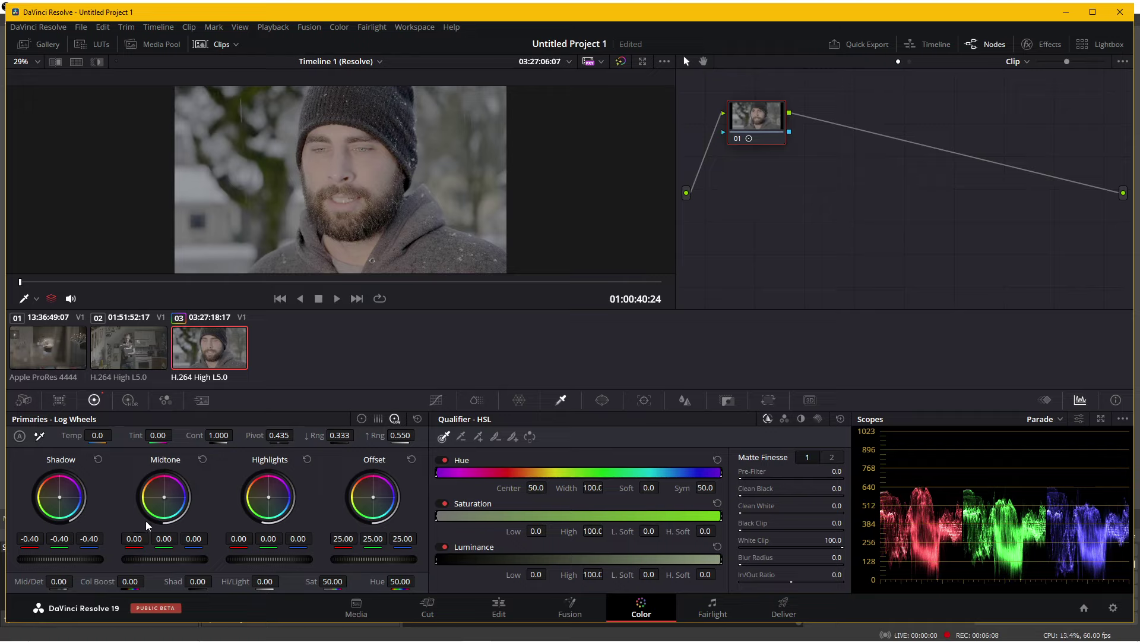
left_click(417, 418)
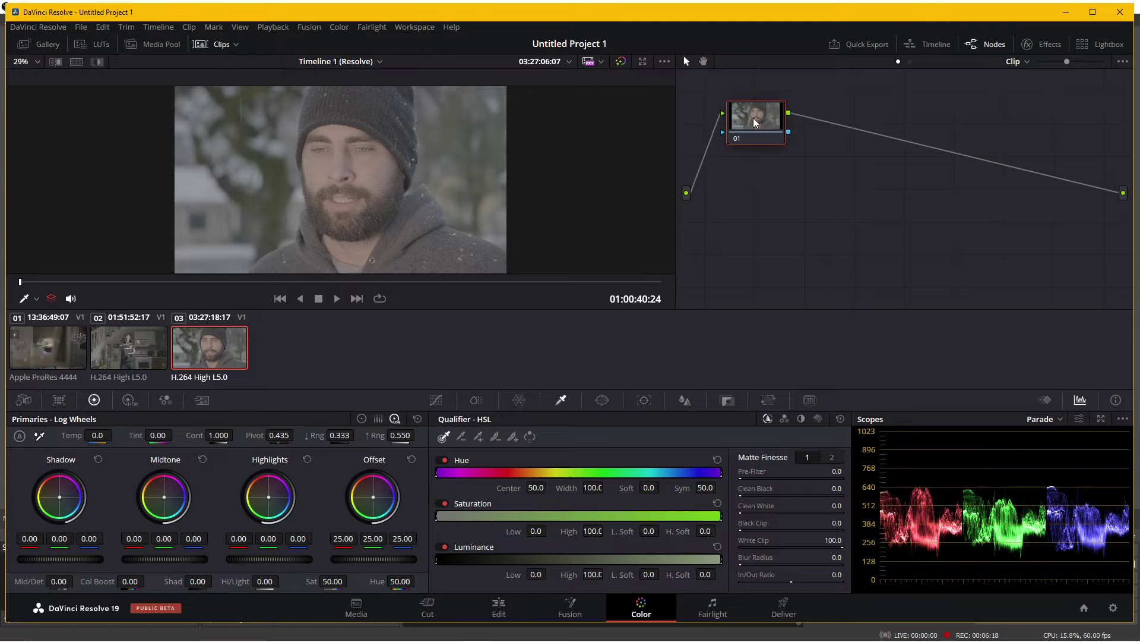
left_click_drag(754, 123, 746, 123)
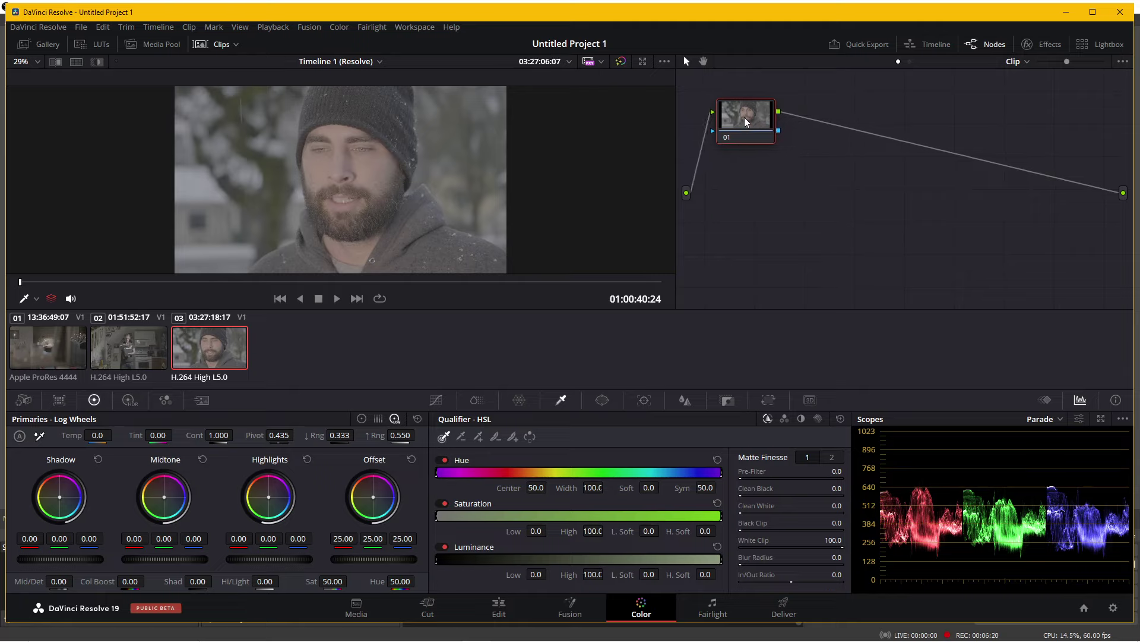
Step: Add serial node 02 after node 01
right_click(747, 121)
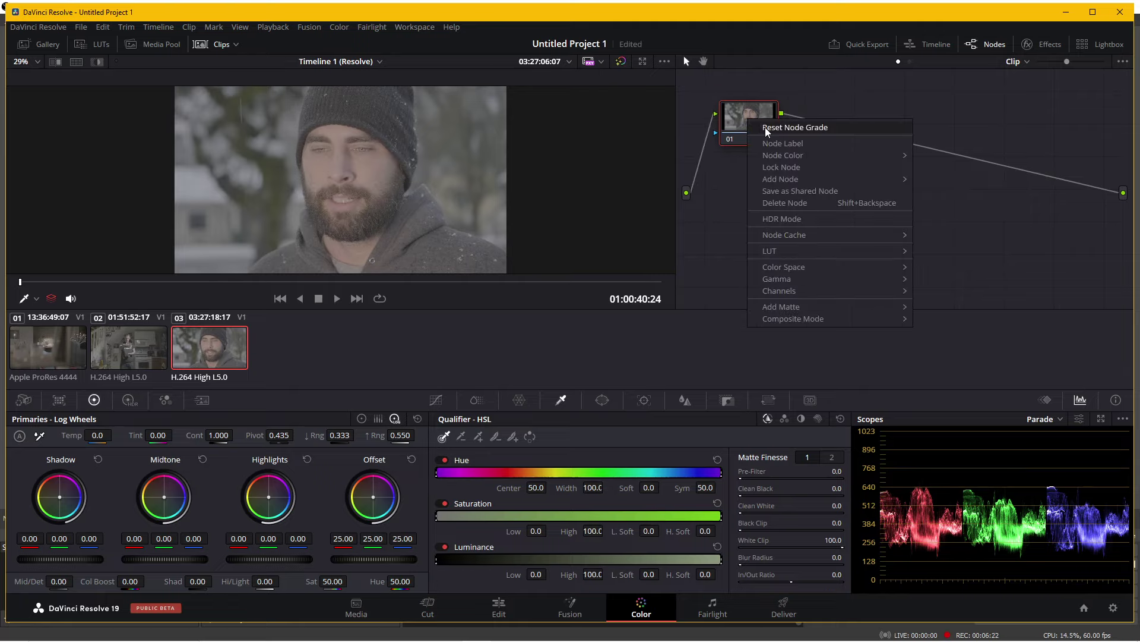
mouse_move(797, 178)
left_click(943, 179)
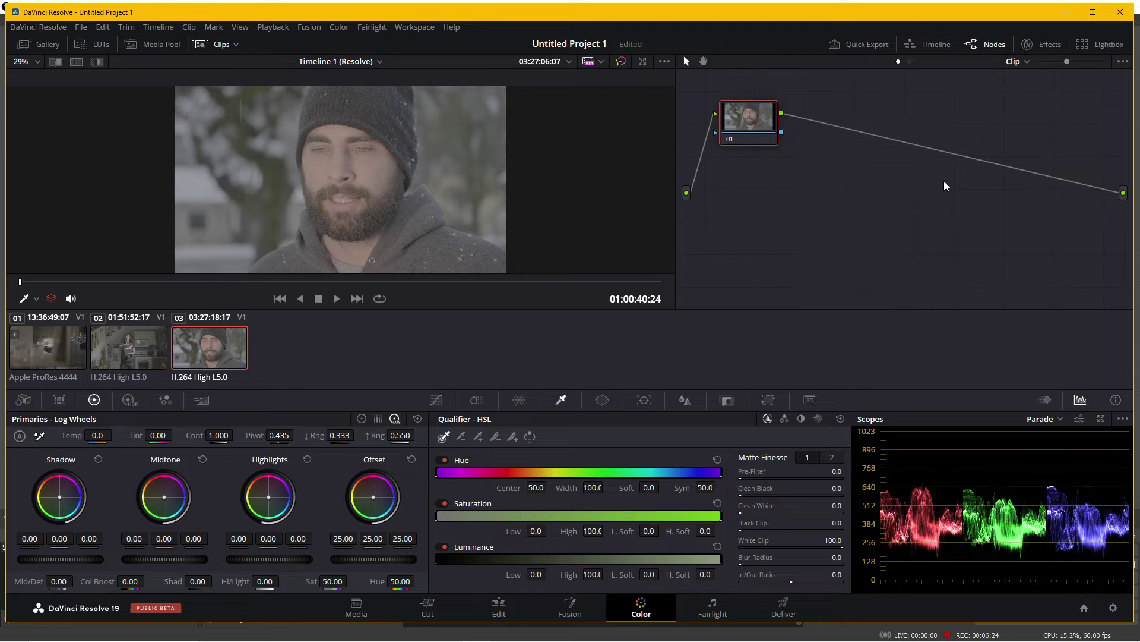
left_click_drag(858, 122, 850, 120)
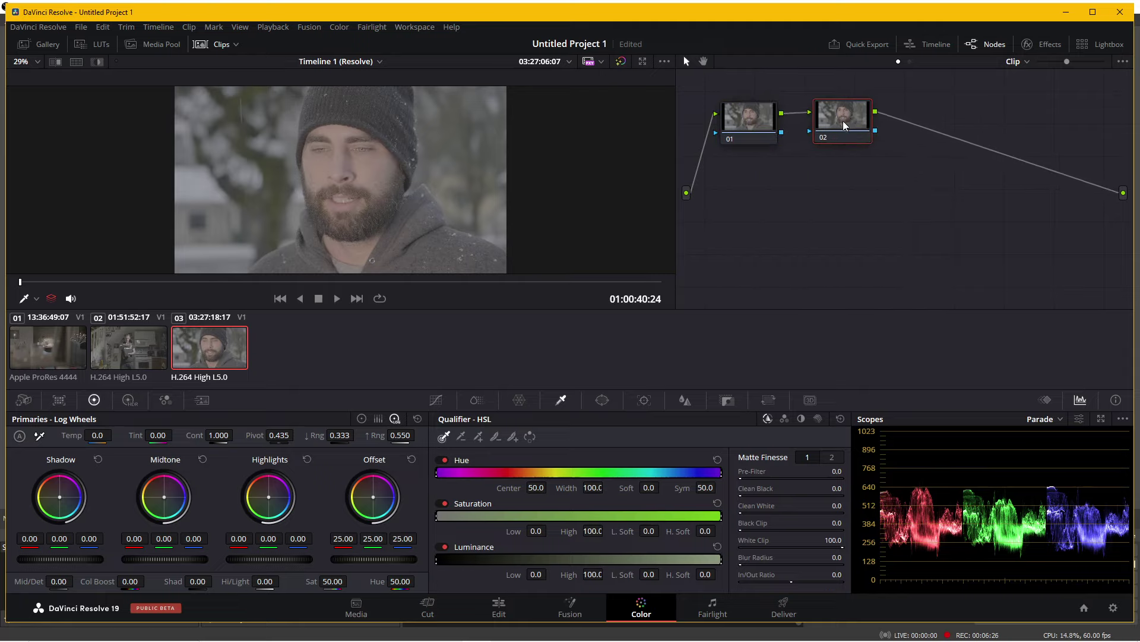
Step: Apply the LUT > Arri > Arri Alexa LogC to Rec709 conversion to node 02
right_click(843, 122)
mouse_move(886, 256)
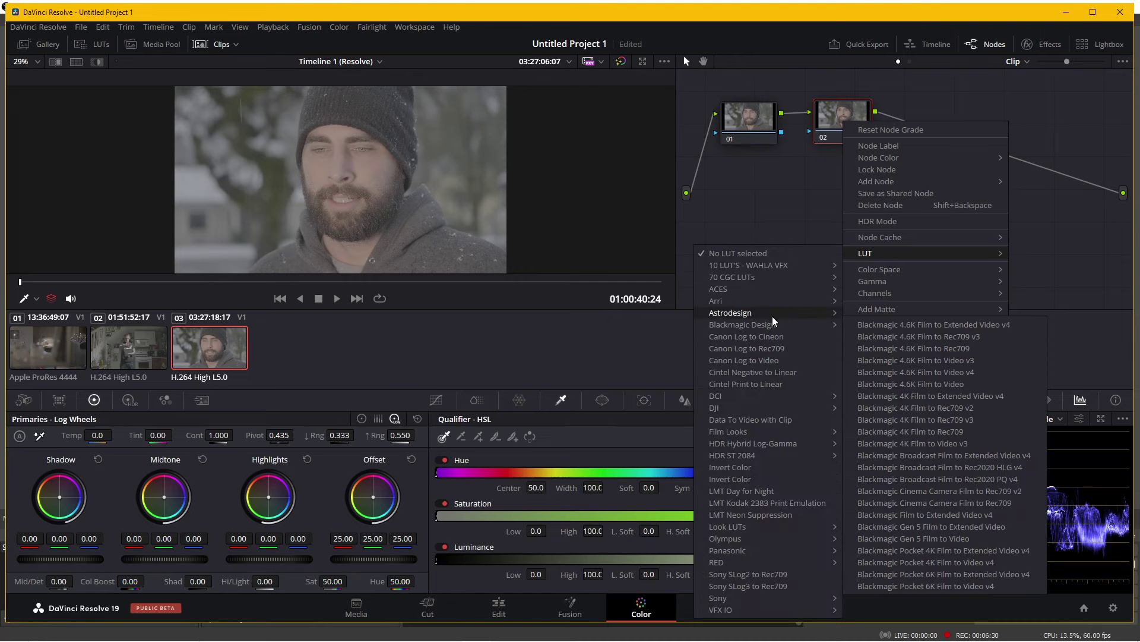
mouse_move(784, 305)
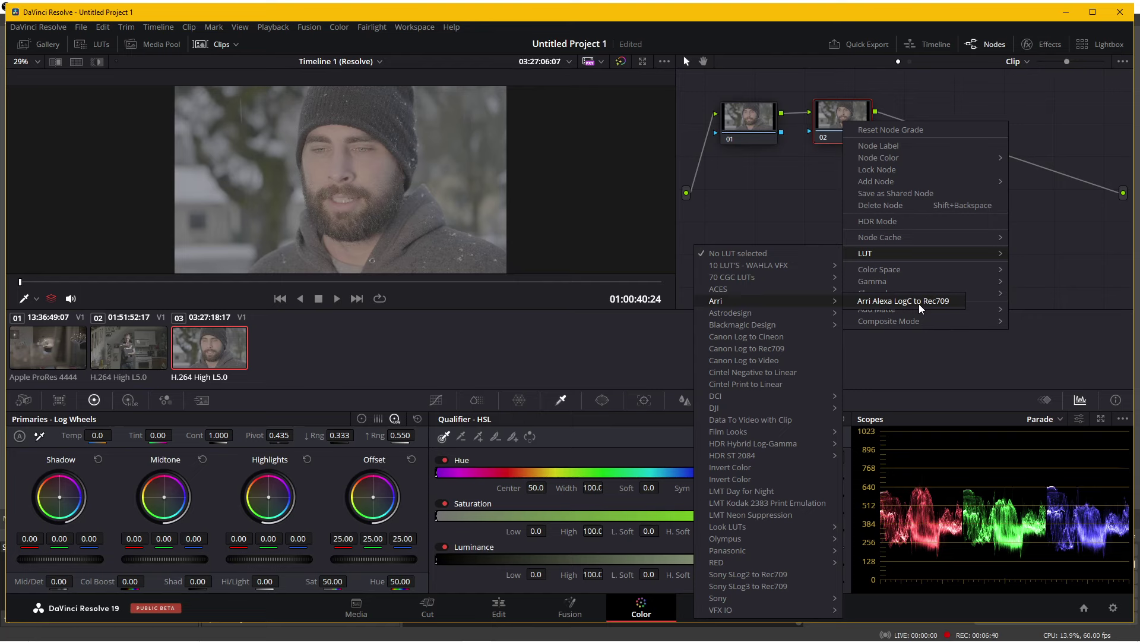
left_click(919, 302)
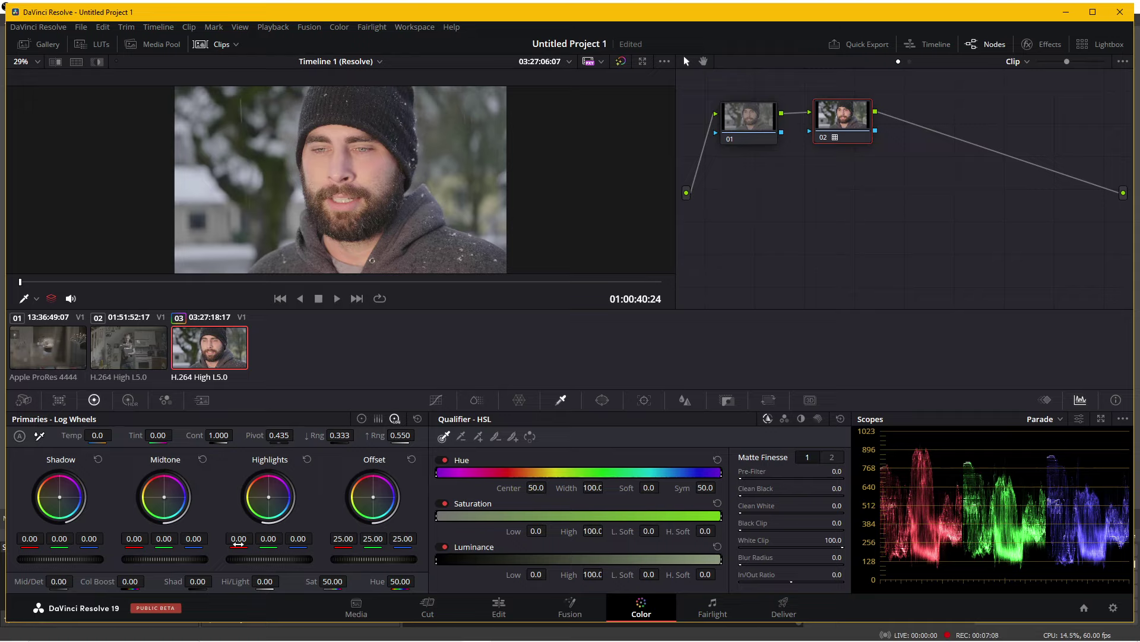
Step: Set node 02's Highlights red to -0.34 and blue to -0.13 in the Log Wheels
left_click_drag(238, 542, 226, 543)
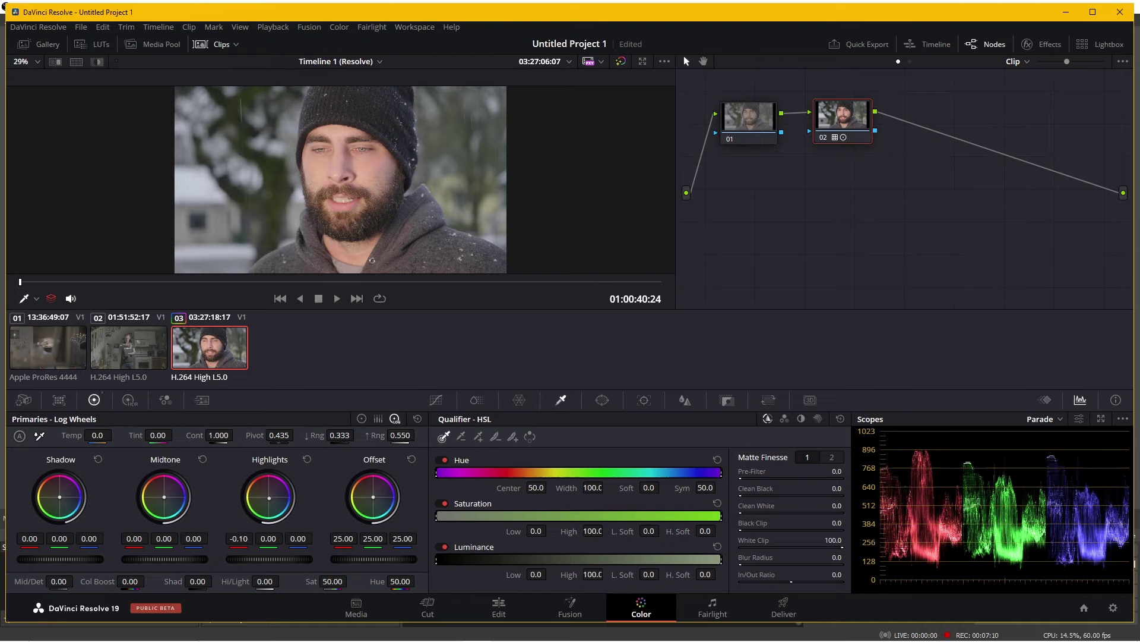
left_click_drag(238, 539, 229, 538)
left_click_drag(298, 538, 294, 539)
Step: Tidy node 02's position and the node graph view
left_click_drag(847, 137, 859, 139)
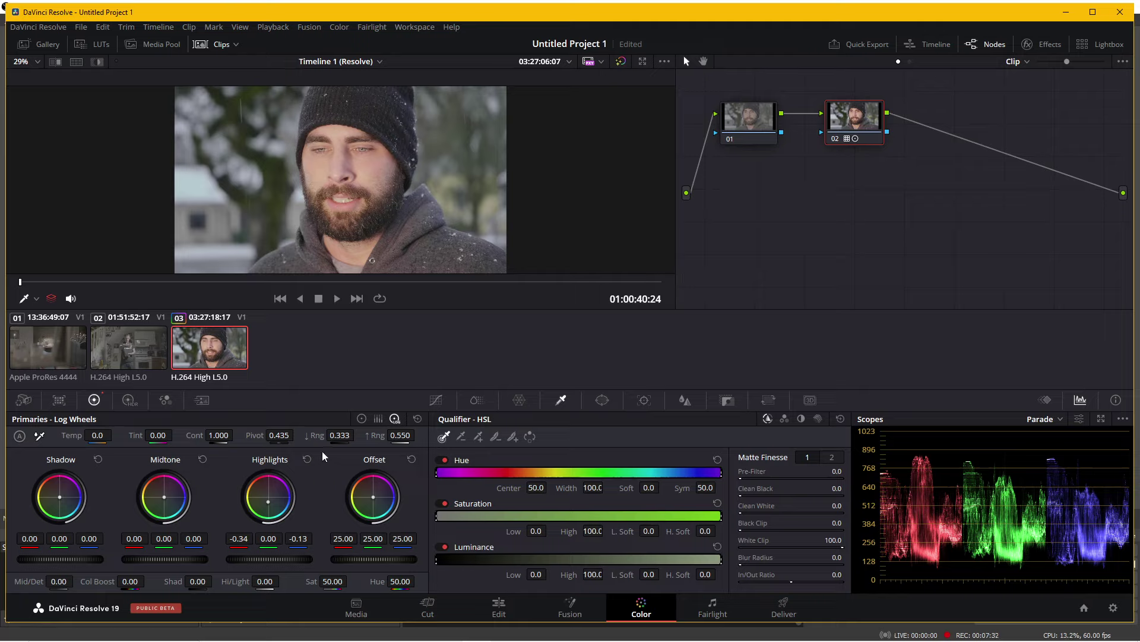
left_click_drag(867, 128, 865, 125)
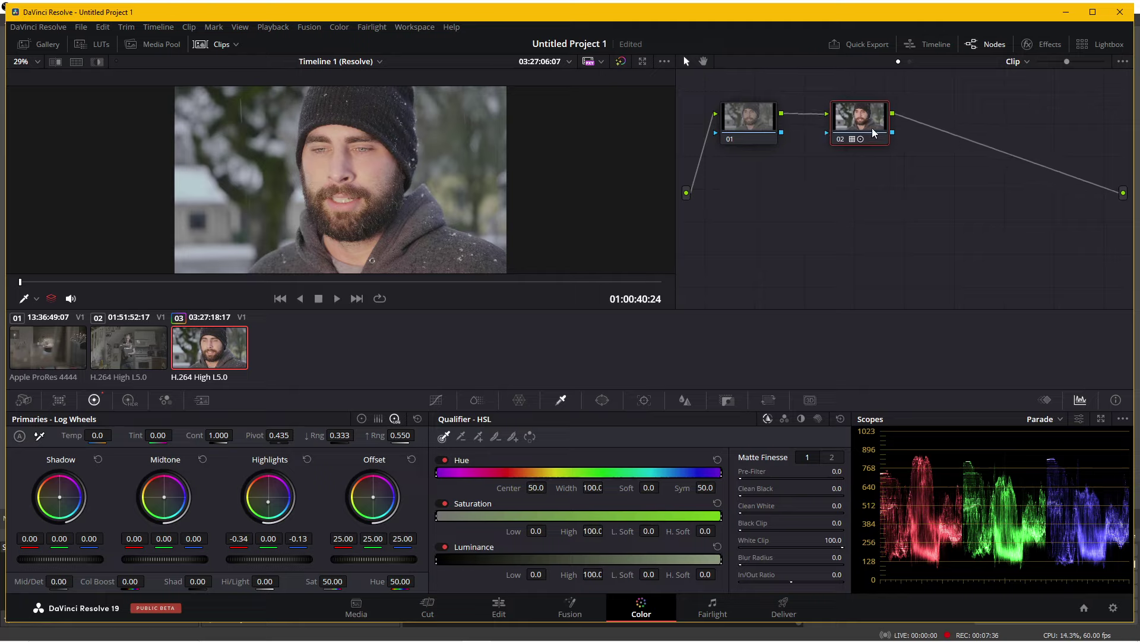
left_click_drag(865, 126, 866, 128)
left_click_drag(943, 197, 878, 218)
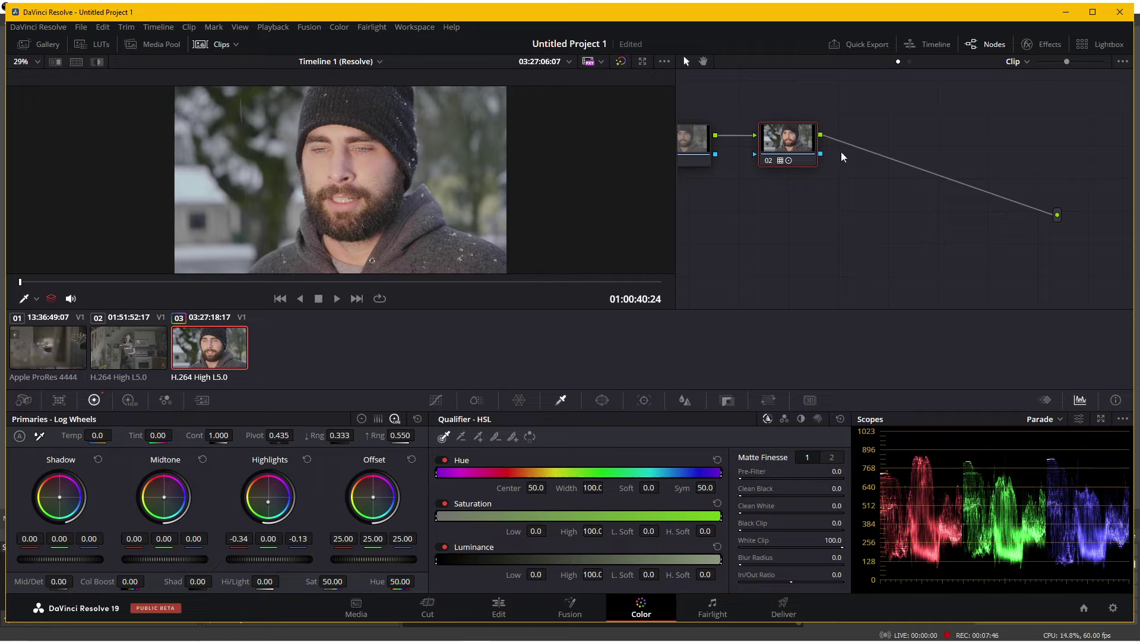
left_click_drag(785, 147, 784, 145)
Step: Add a serial node 03 after node 02 and shift it slightly right
right_click(790, 145)
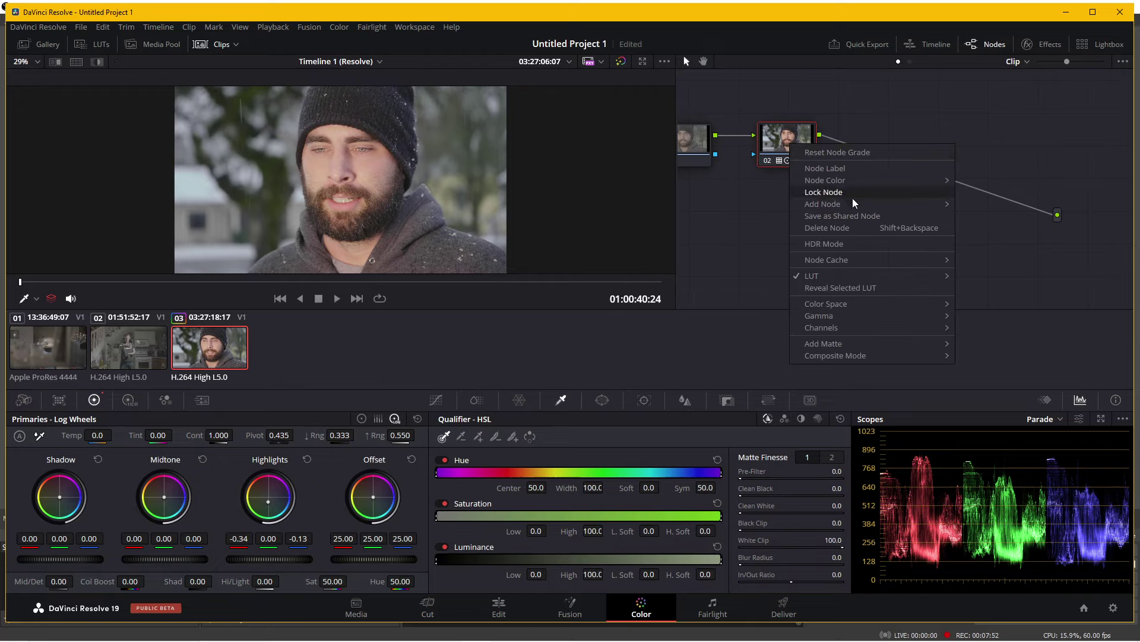
mouse_move(930, 210)
left_click(988, 205)
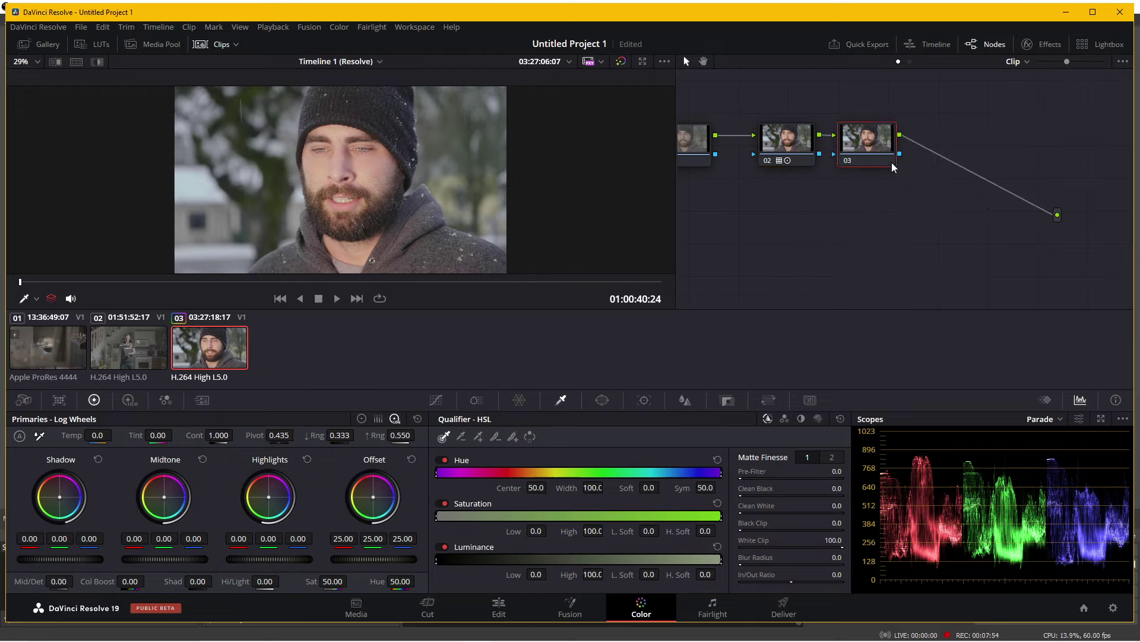
left_click_drag(892, 162, 899, 158)
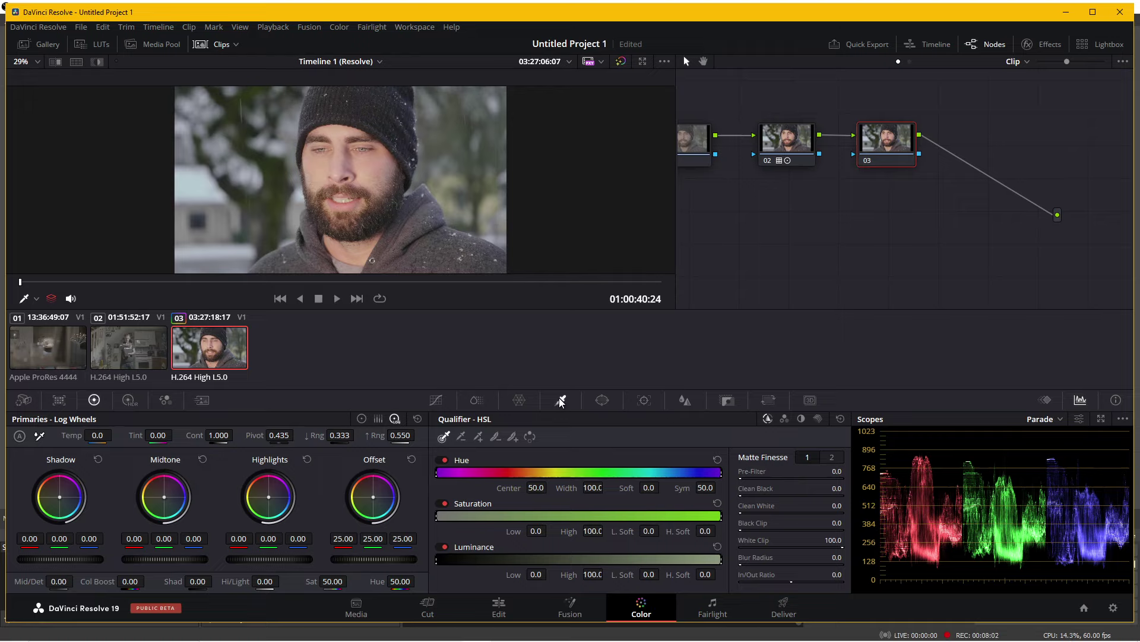
Step: Switch the qualifier to 3D and hide the clip strip to enlarge the viewer
left_click(820, 418)
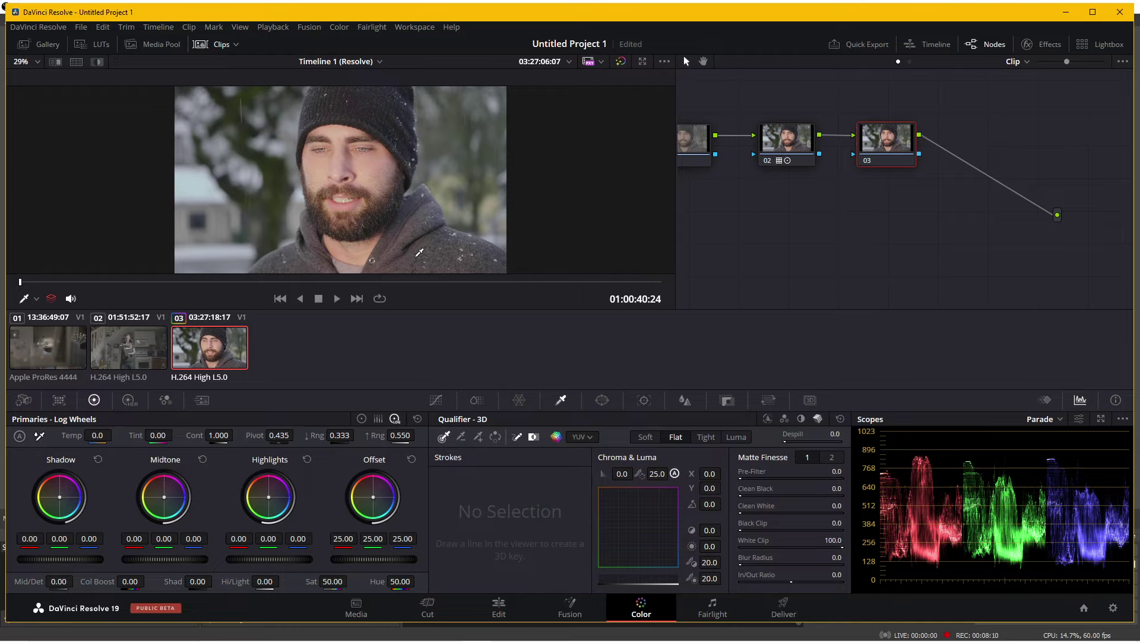
left_click(220, 45)
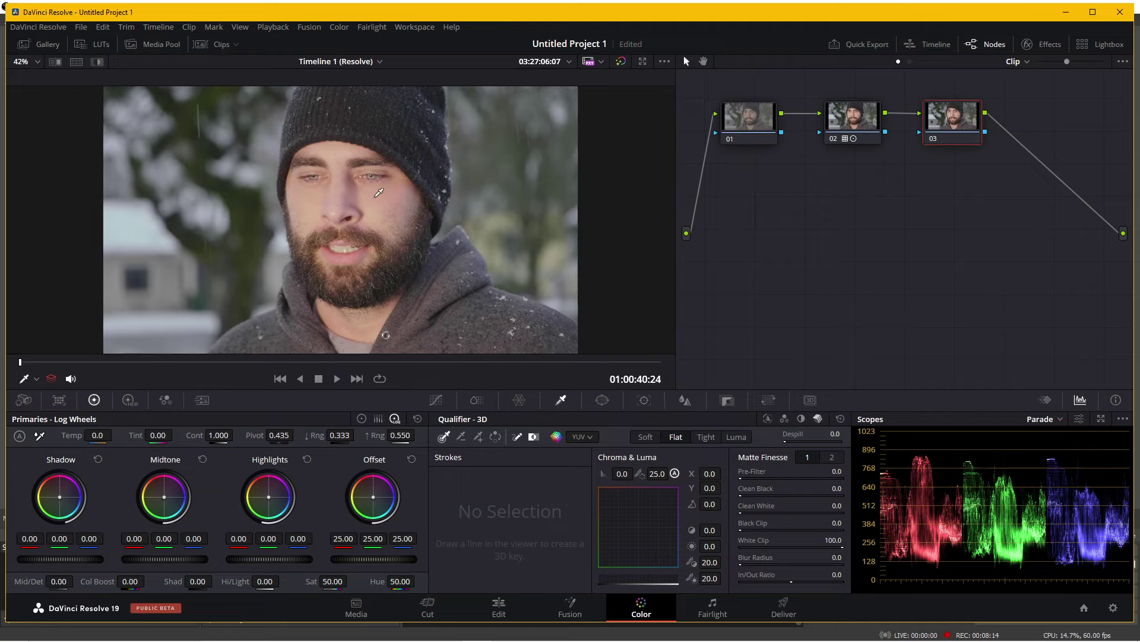
scroll(377, 192, "up", 1)
scroll(384, 191, "up", 1)
scroll(389, 191, "down", 1)
scroll(385, 193, "down", 1)
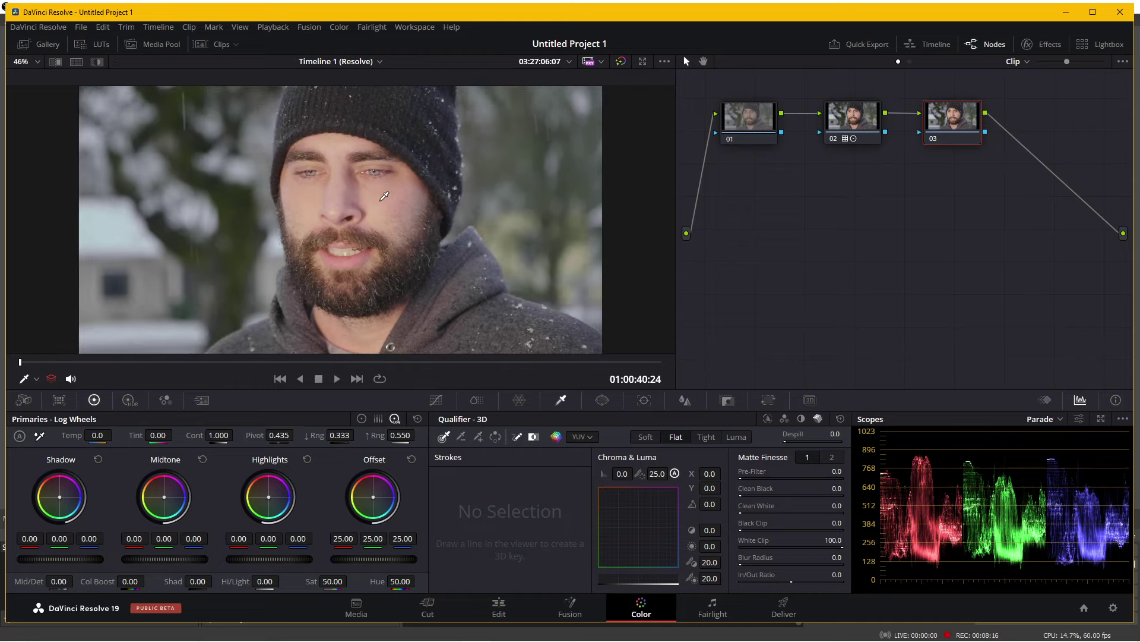
left_click(380, 196)
Step: Draw a 3D qualifier stroke across the man's face to key his skin tones
mouse_move(374, 199)
left_mouse_down()
mouse_move(331, 201)
mouse_move(373, 213)
mouse_move(419, 198)
mouse_move(377, 202)
left_mouse_up()
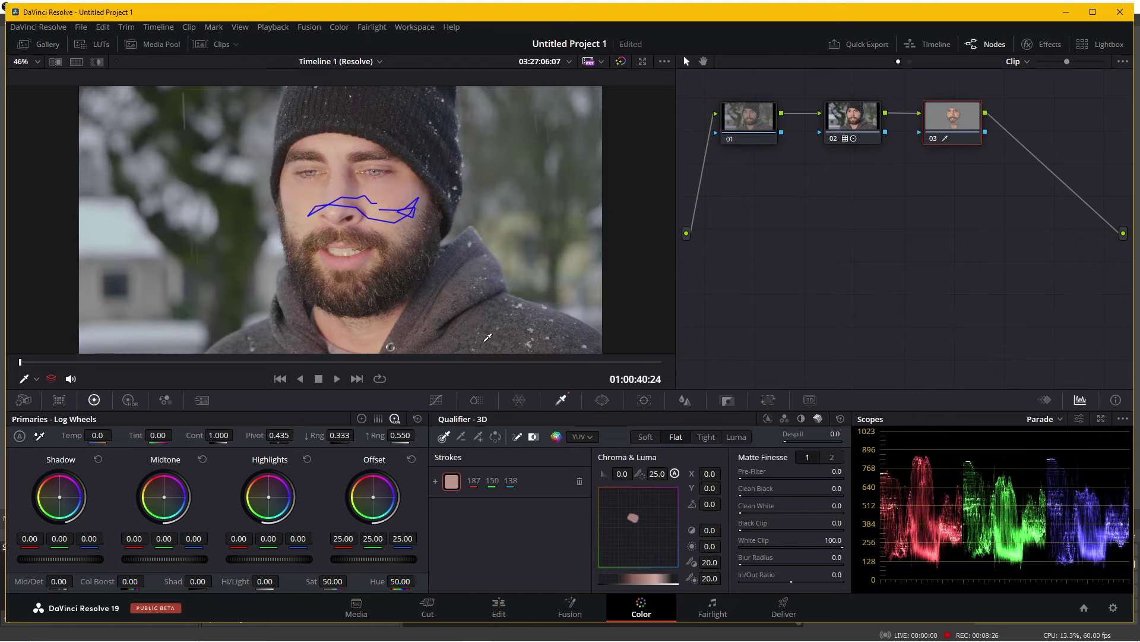
scroll(509, 287, "down", 1)
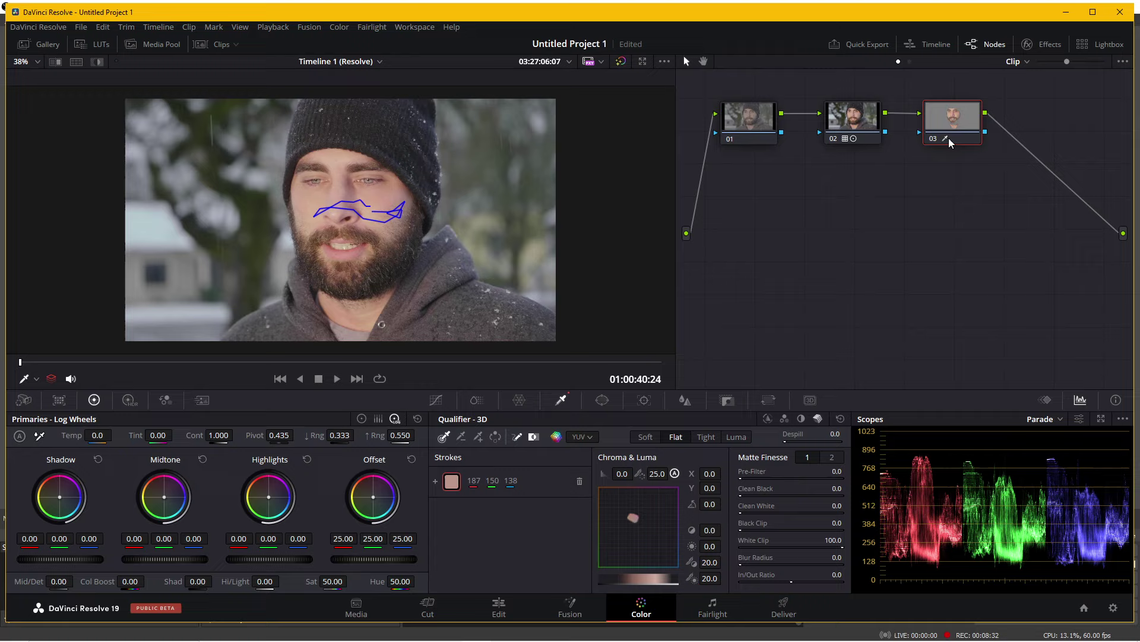
left_click_drag(949, 120, 958, 119)
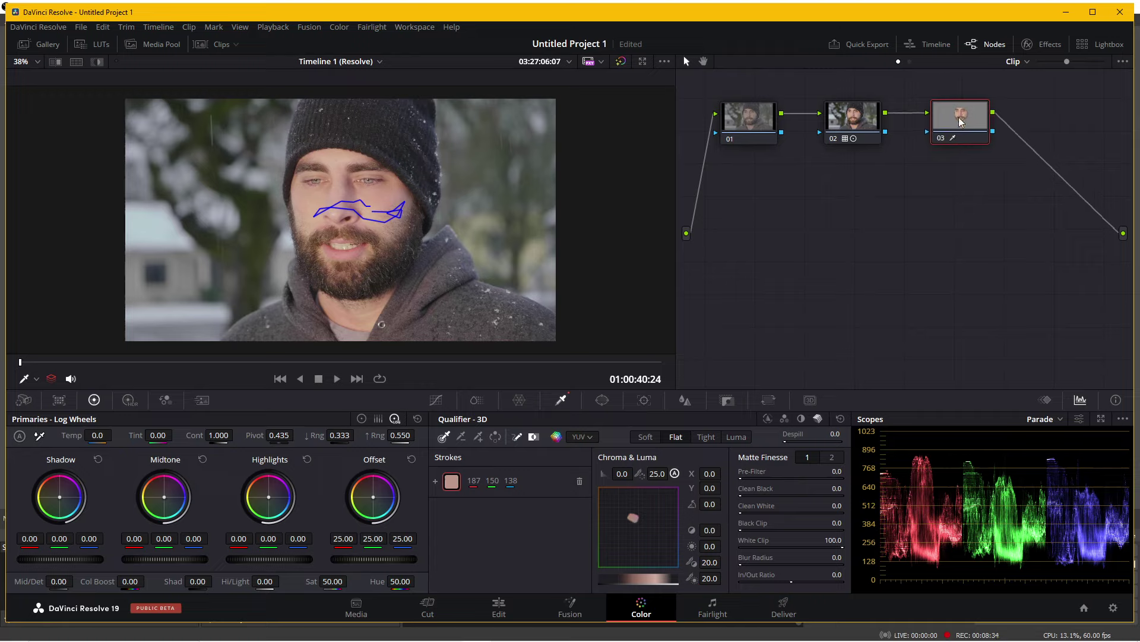
Step: Check the skin matte in Highlight view and set its Blur Radius to 167.6
left_click(97, 61)
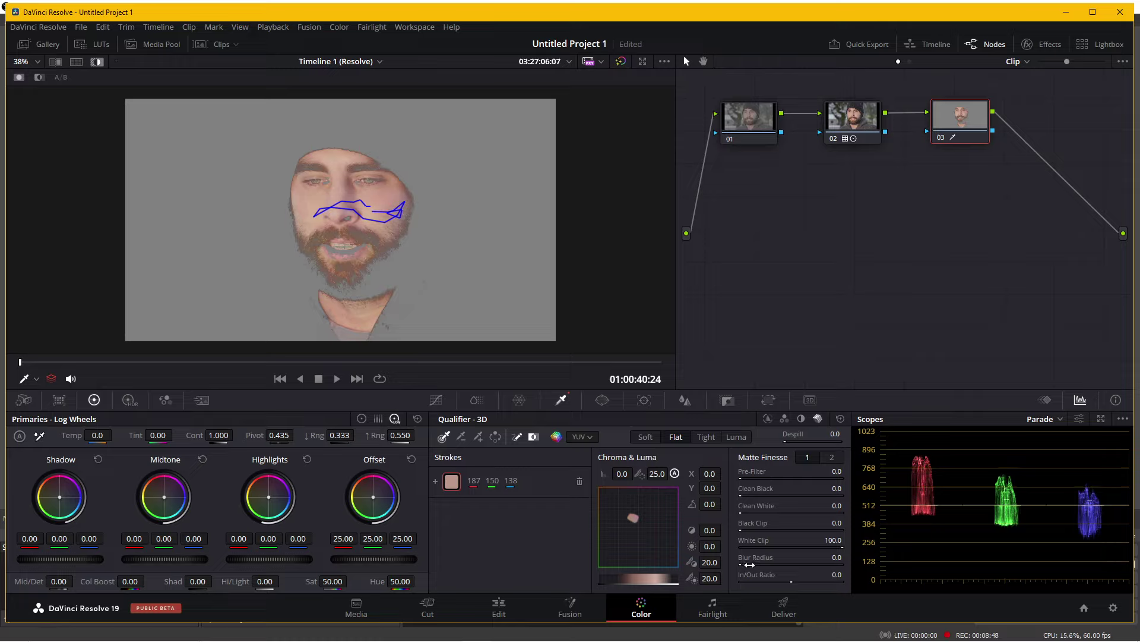
left_click_drag(747, 563, 786, 572)
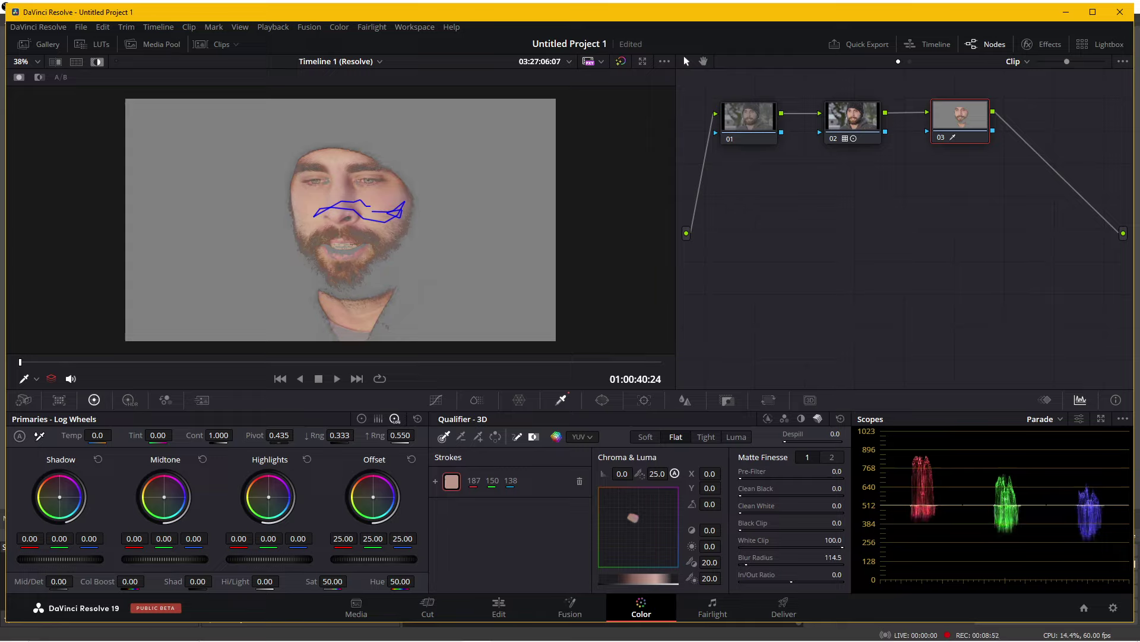
left_click_drag(834, 557, 861, 558)
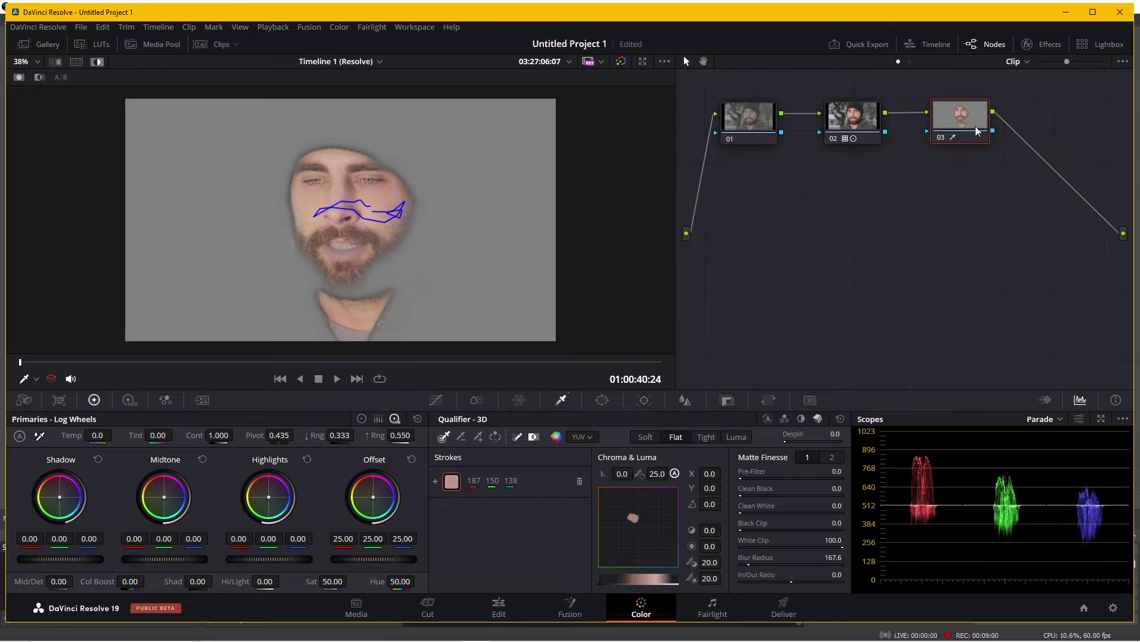
left_click_drag(974, 117, 969, 118)
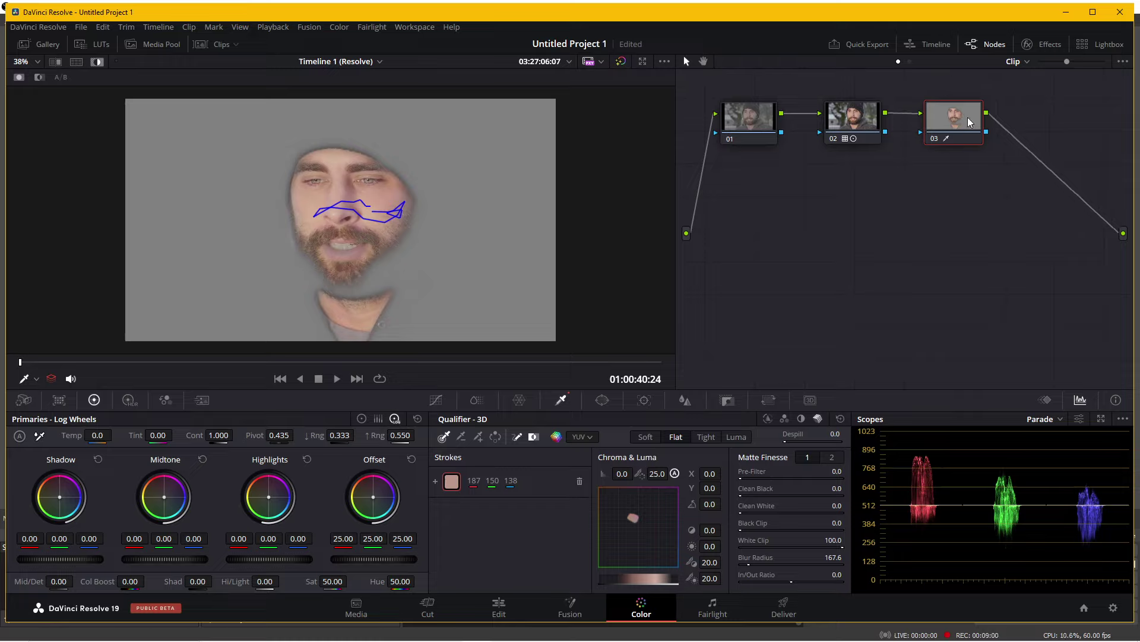
left_click(98, 62)
Step: Tidy node 03's position and hide the qualifier stroke overlay on the face
left_click_drag(956, 166, 873, 194)
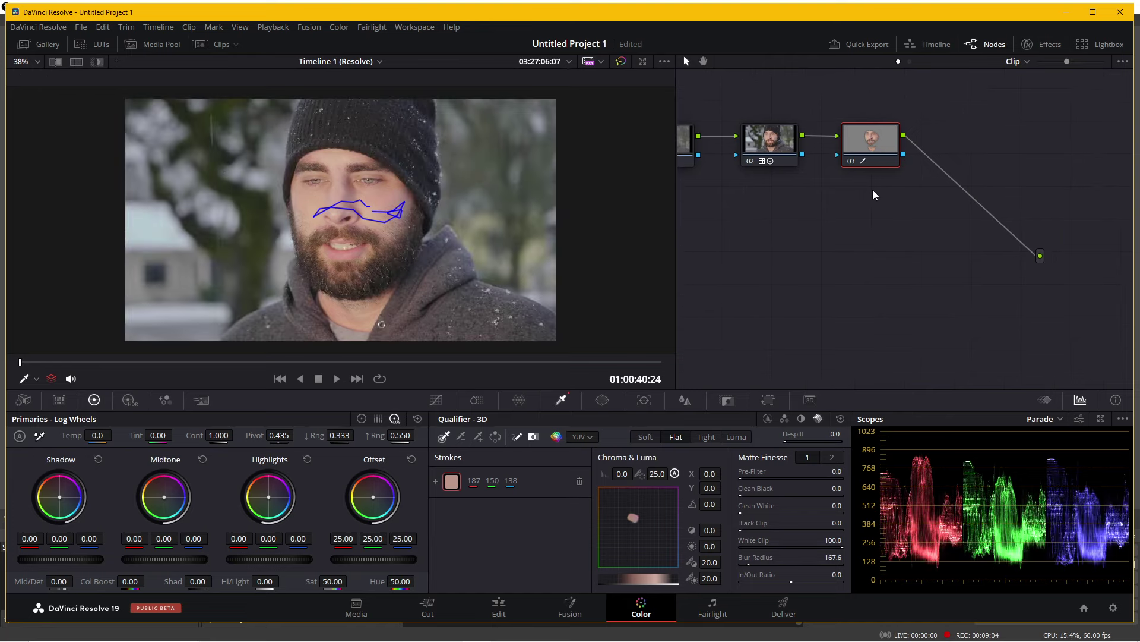
left_click_drag(872, 143, 877, 147)
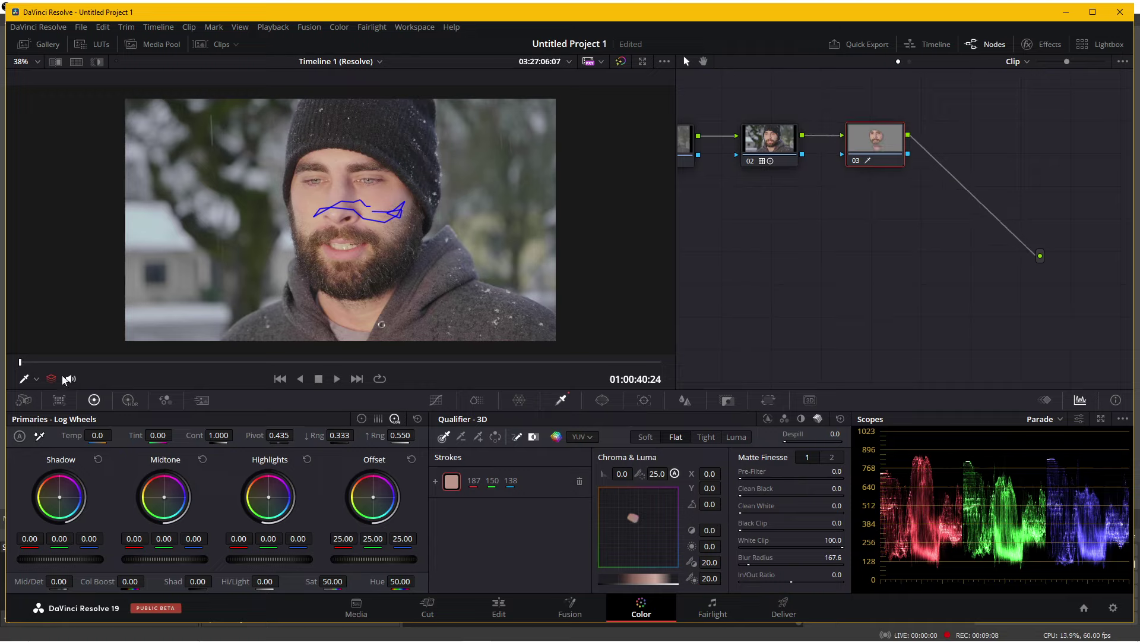
left_click(37, 379)
left_click(38, 399)
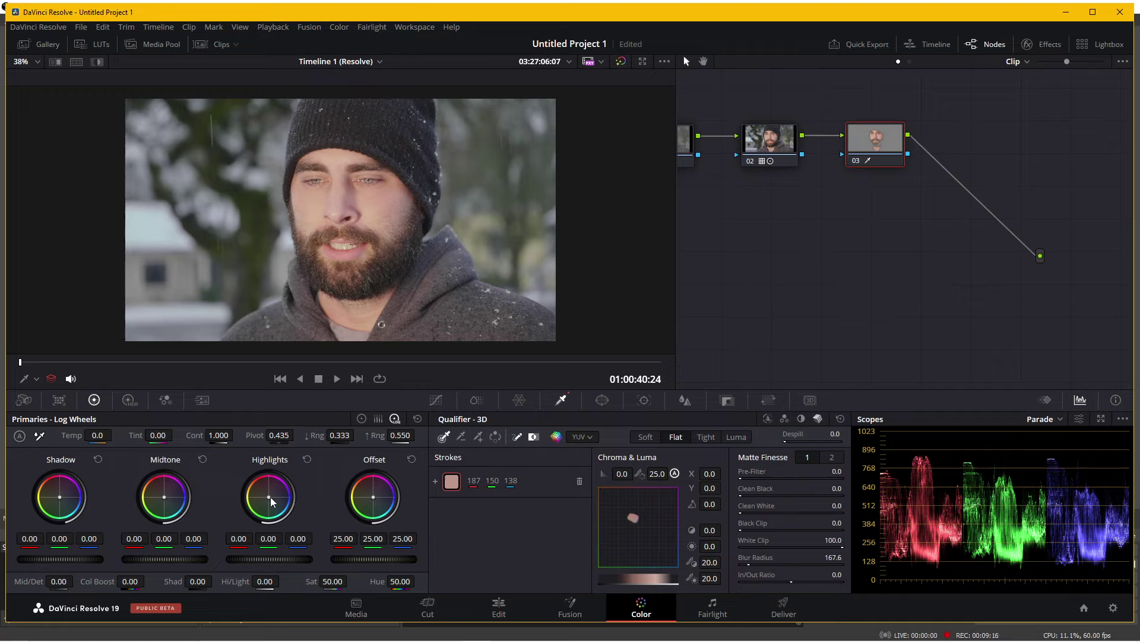
Step: Warm the keyed skin's Highlights balance to 0.20, 0.01, -0.65
left_click_drag(269, 500, 259, 494)
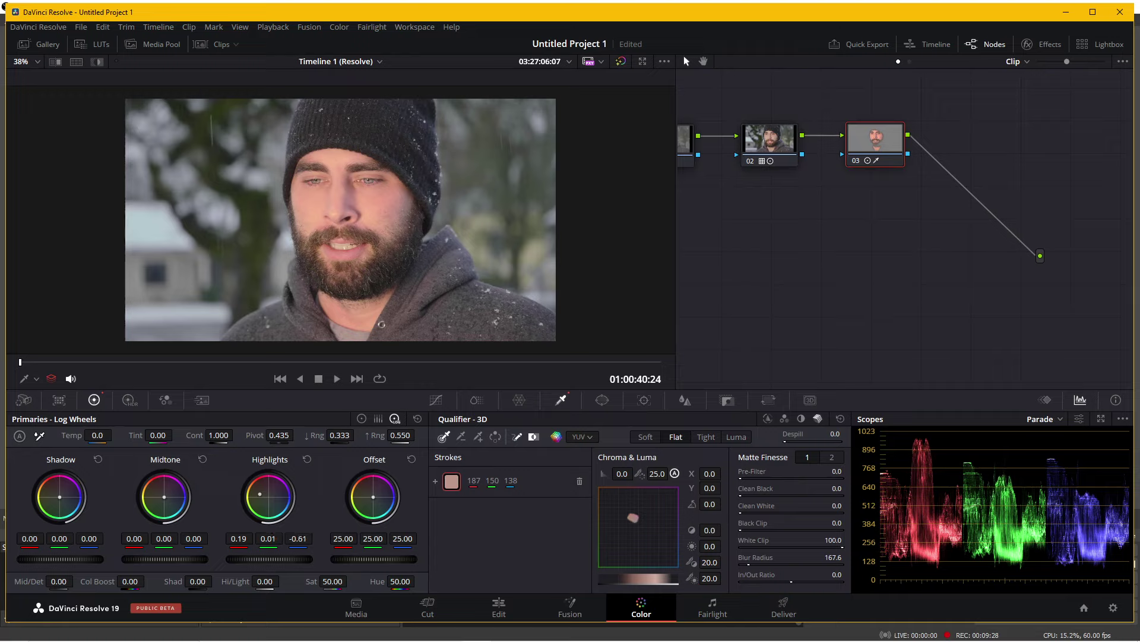
left_click_drag(260, 494, 261, 494)
left_click_drag(261, 493, 259, 494)
left_click_drag(259, 494, 825, 331)
Step: Add an outside node 04 after node 03 and move it slightly right
right_click(867, 137)
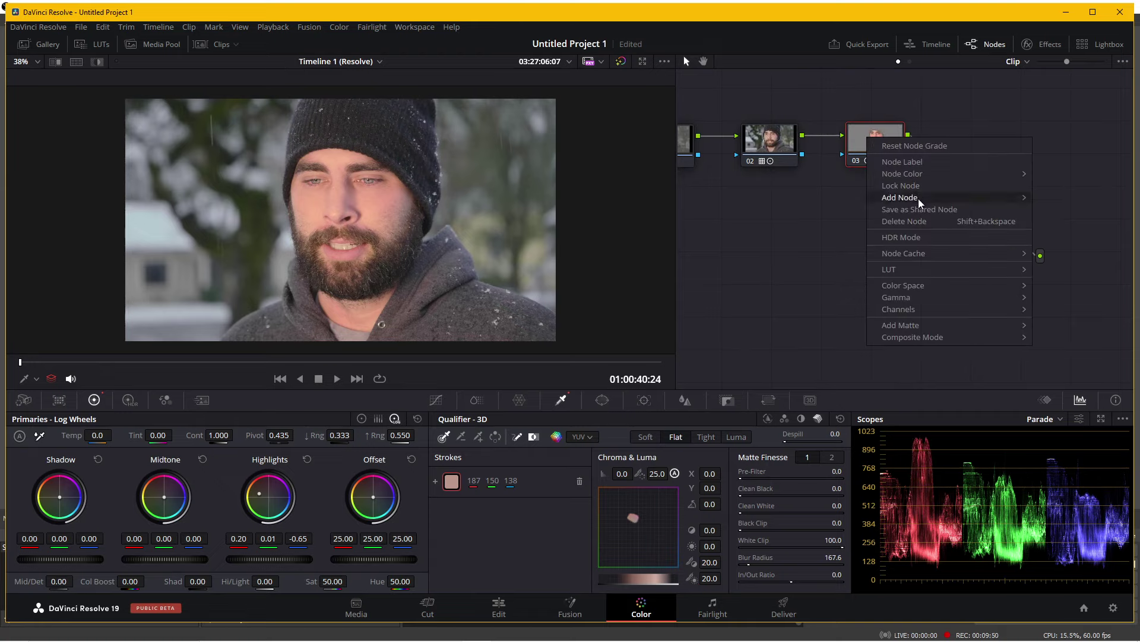
mouse_move(914, 201)
left_click(790, 245)
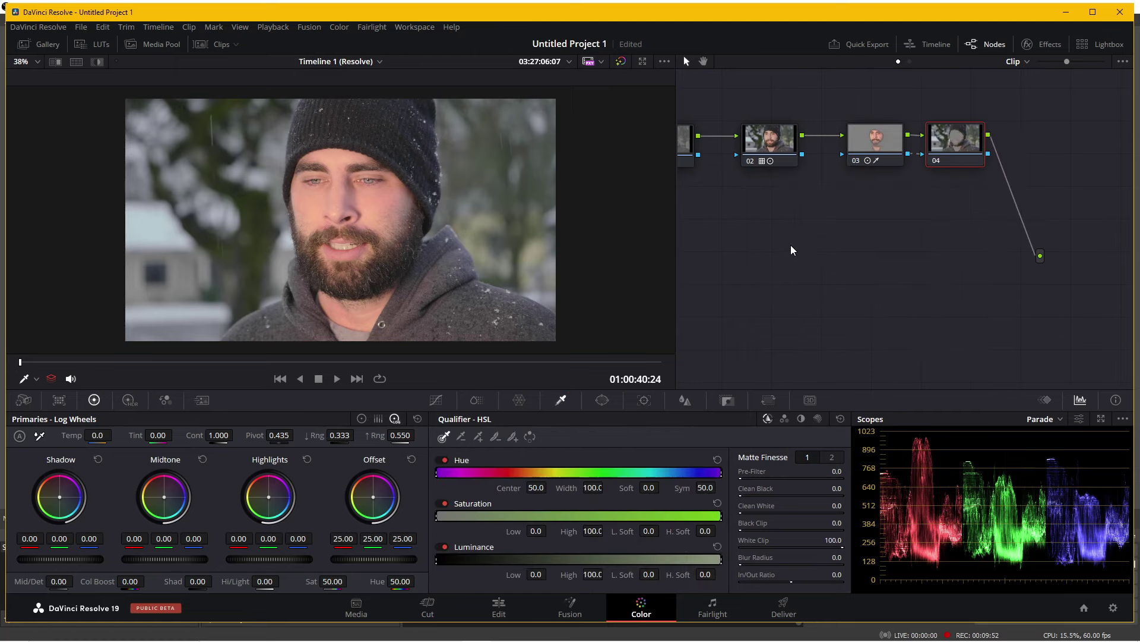
left_click_drag(947, 135, 962, 135)
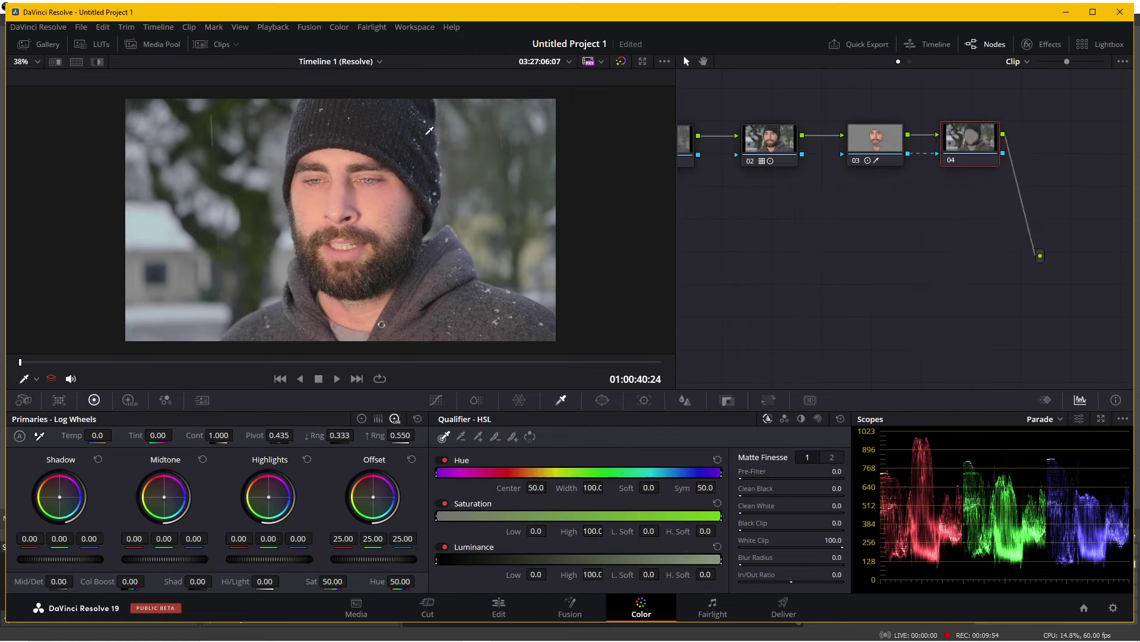
Step: Compare node 04's matte against node 03's skin key in Highlight view
left_click(97, 62)
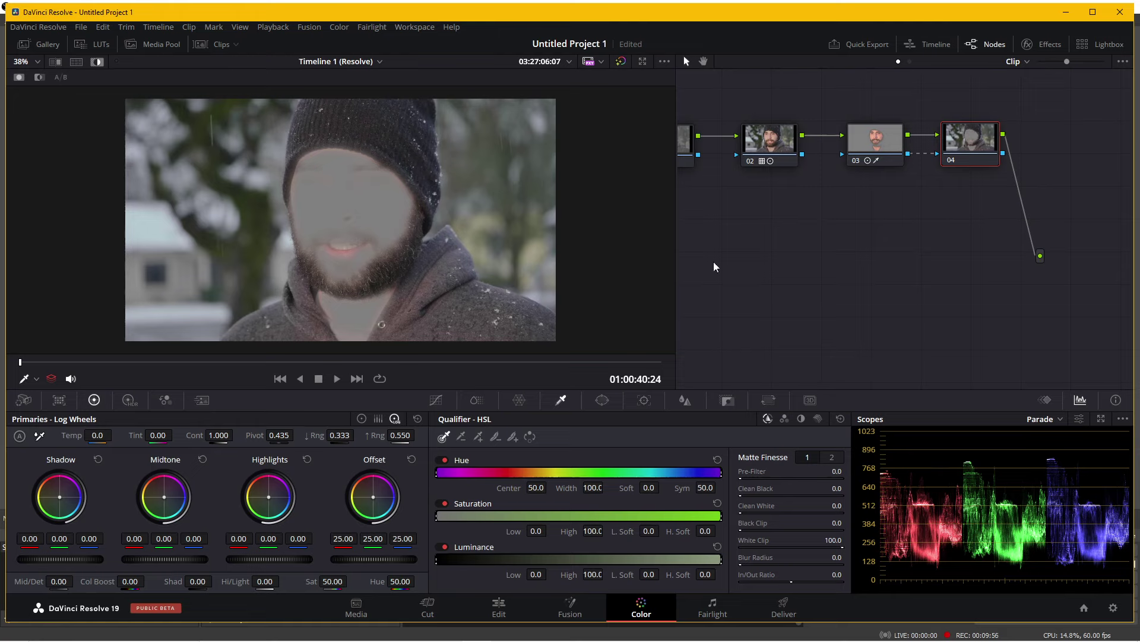
left_click(880, 141)
left_click(979, 140)
left_click(97, 61)
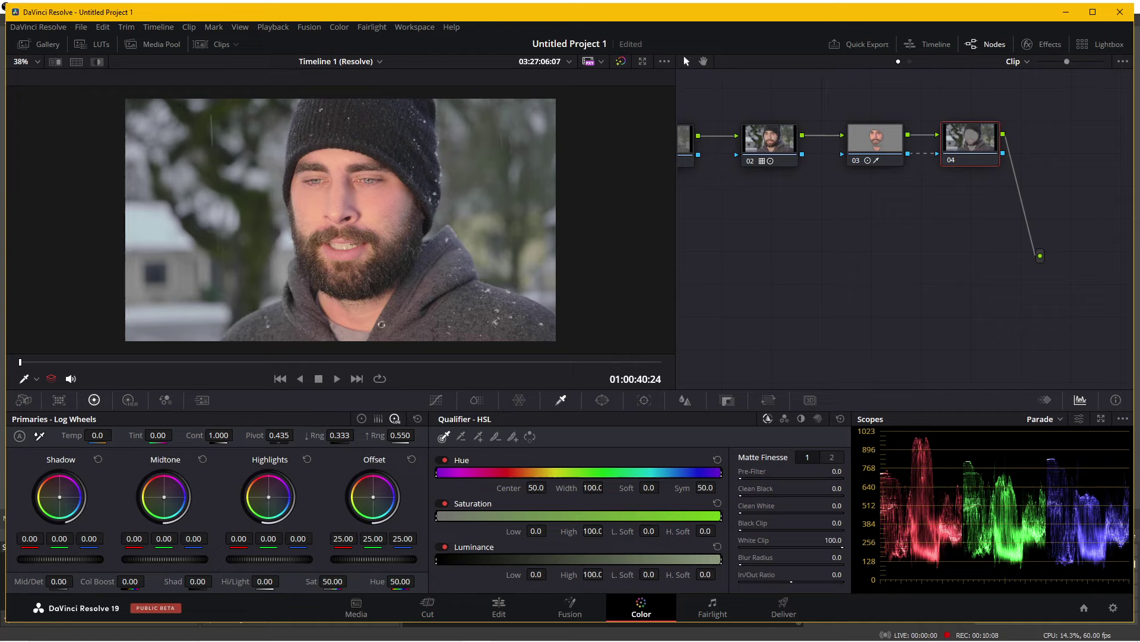
Step: Cool node 04's highlights toward teal and nudge shadow and midtone balance toward blue
left_click_drag(268, 497, 272, 502)
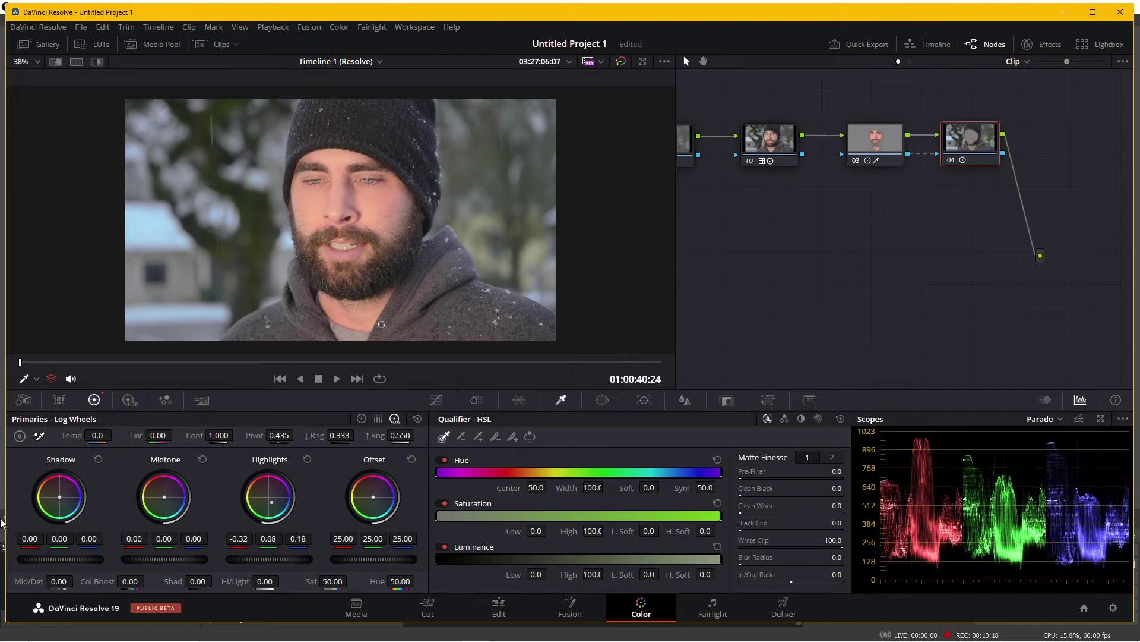
left_click_drag(63, 500, 63, 504)
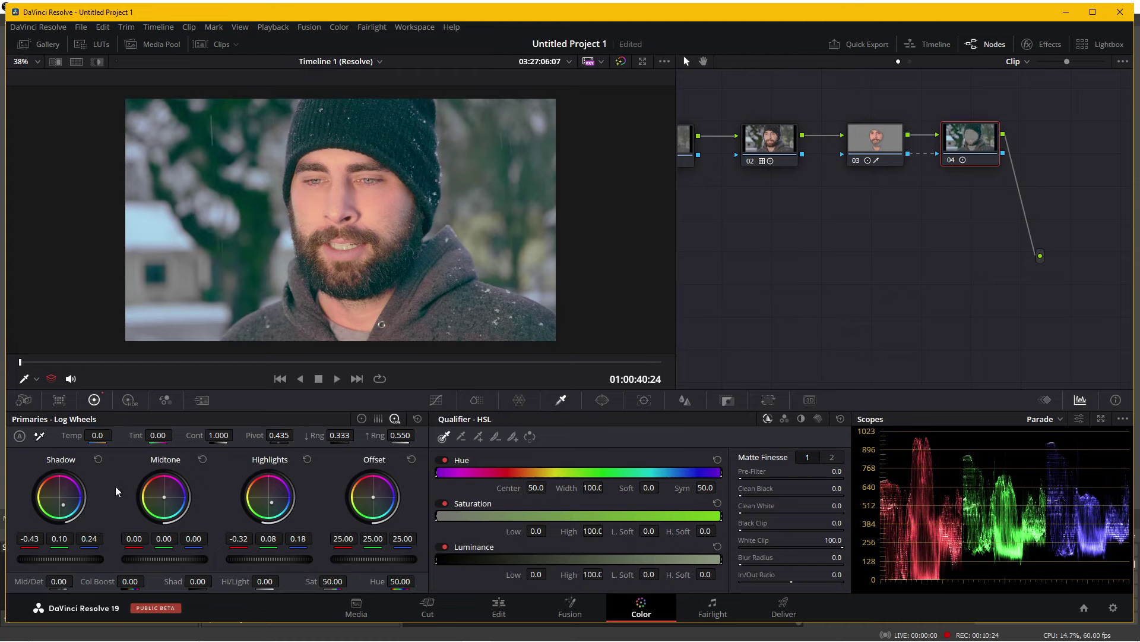
left_click_drag(165, 503, 165, 500)
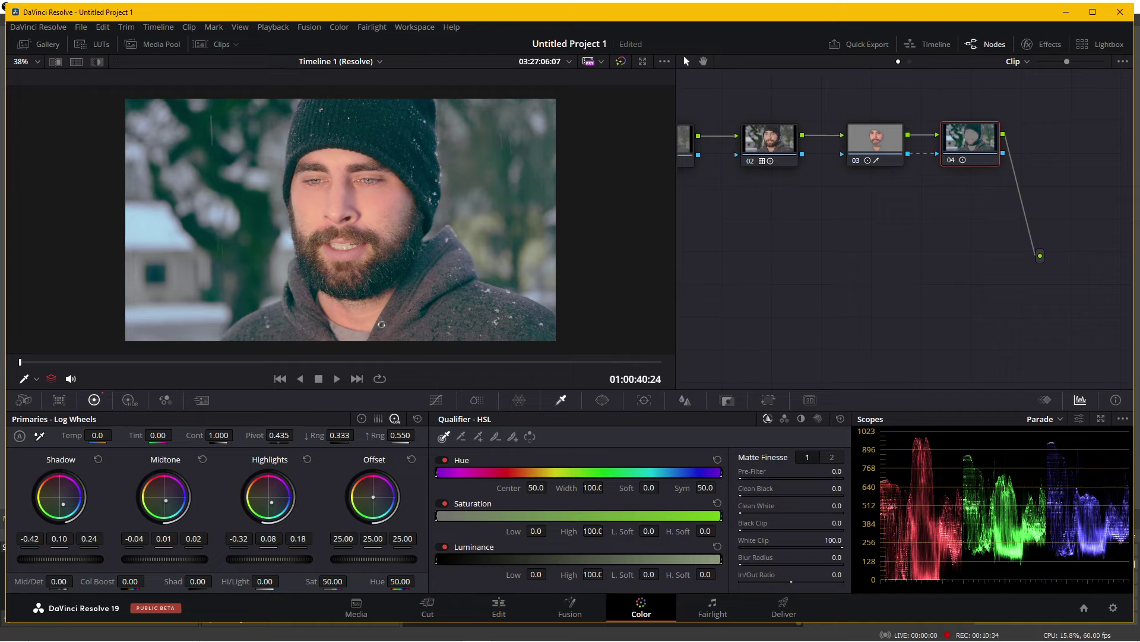
left_click_drag(63, 503, 61, 503)
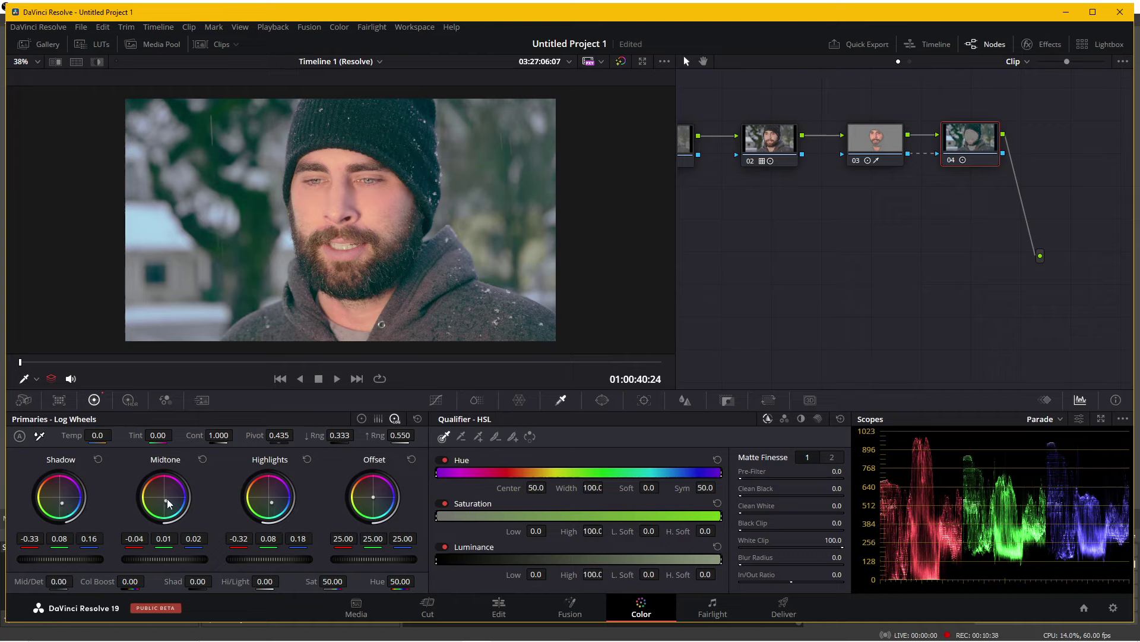
left_click_drag(168, 504, 166, 500)
Step: Settle the shadow balance at -0.13, 0.11, 0.36 and show the clip thumbnails
left_click_drag(30, 538, 41, 538)
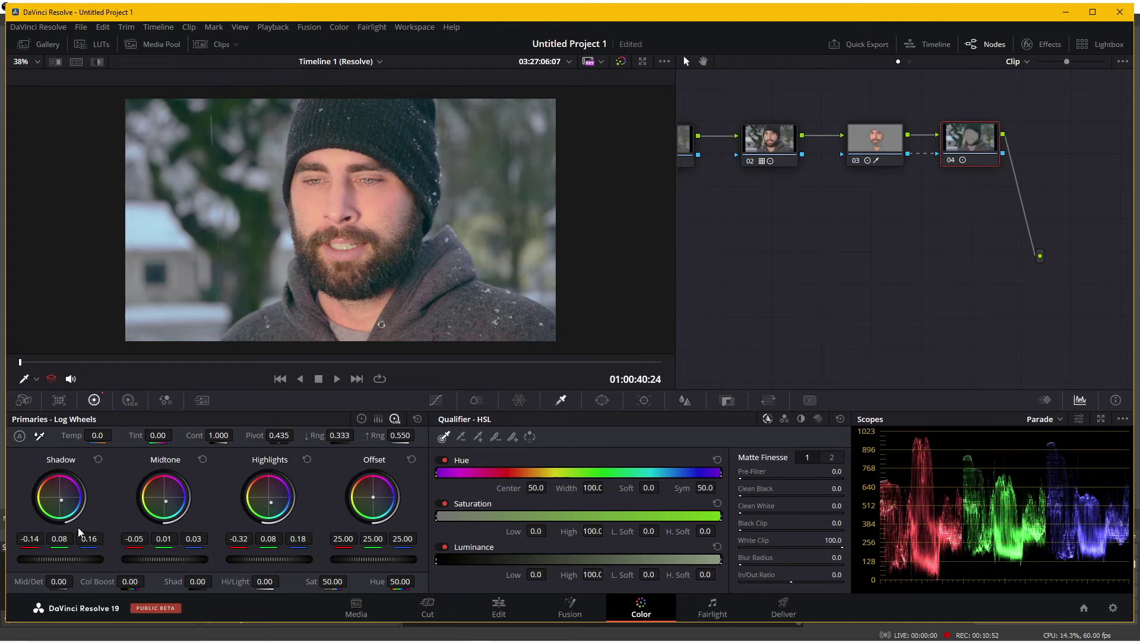
left_click_drag(62, 511, 66, 518)
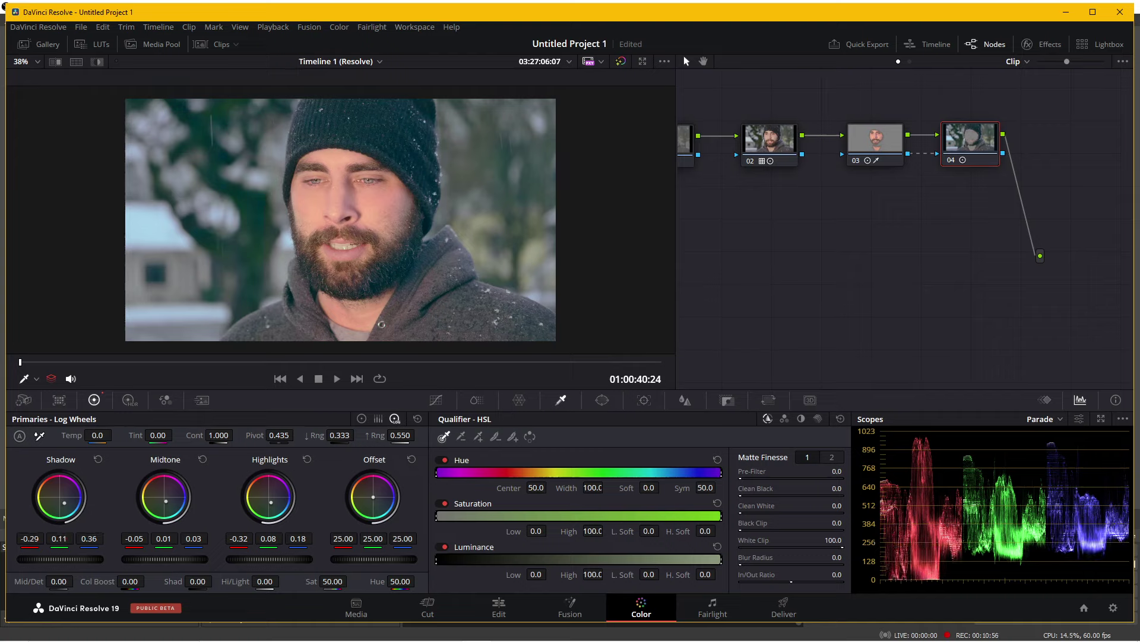
left_click_drag(27, 538, 30, 541)
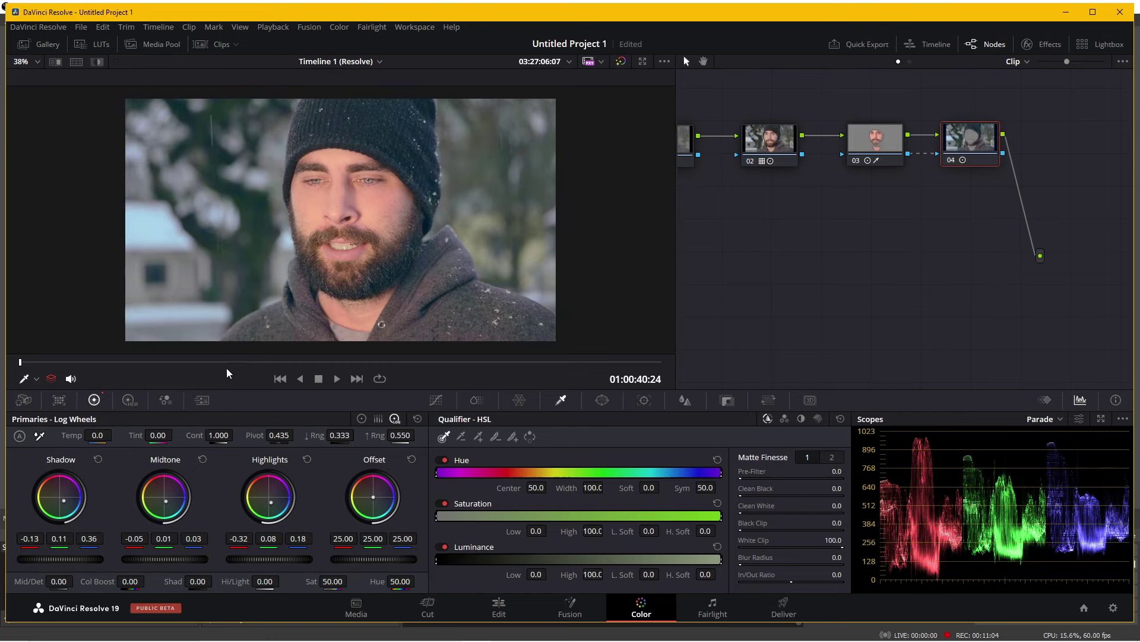
left_click(205, 44)
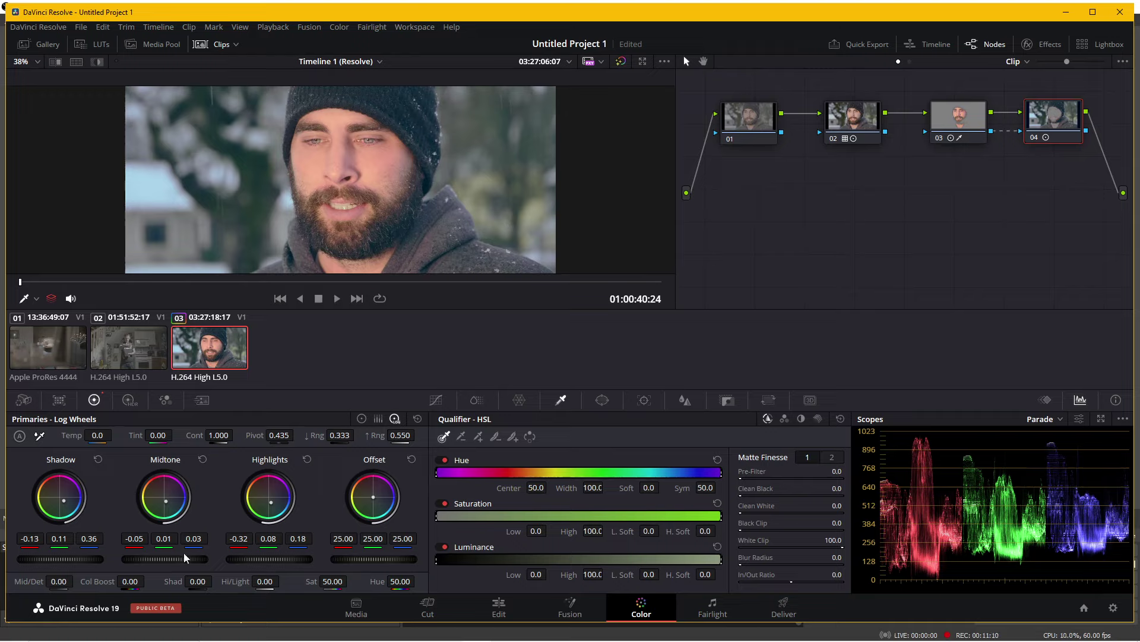
Step: Push node 04 cooler: Shadow -0.22, 0.19, 0.41; Midtone -0.08, 0.01, 0.09; Highlights -0.37, 0.08, 0.25
left_click_drag(166, 501, 171, 503)
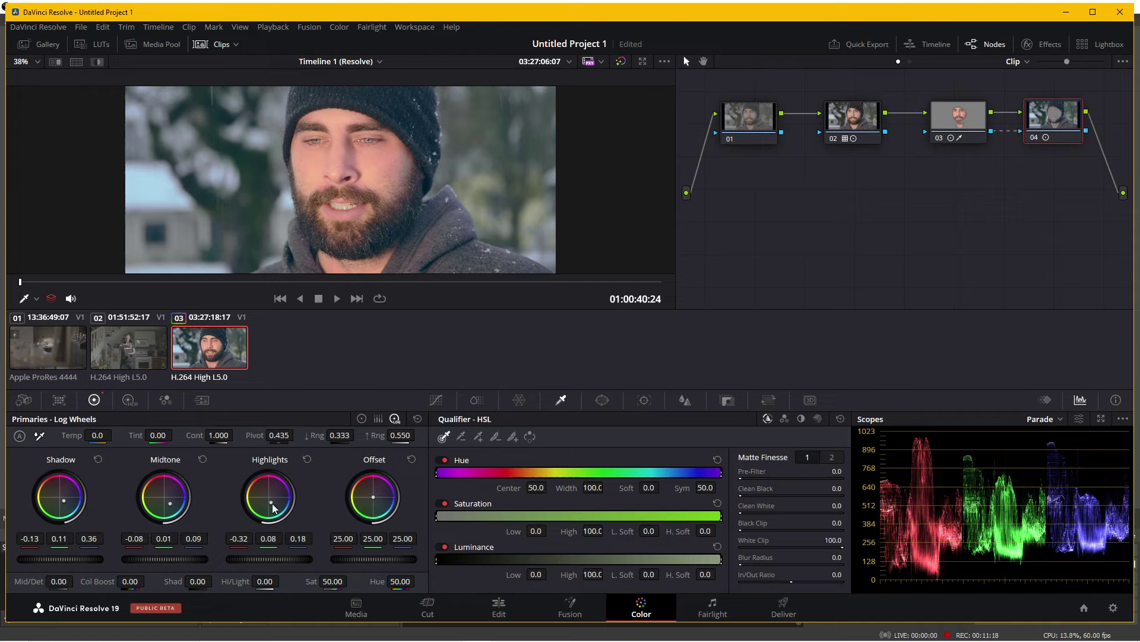
left_click_drag(275, 508, 275, 510)
left_click_drag(68, 504, 64, 505)
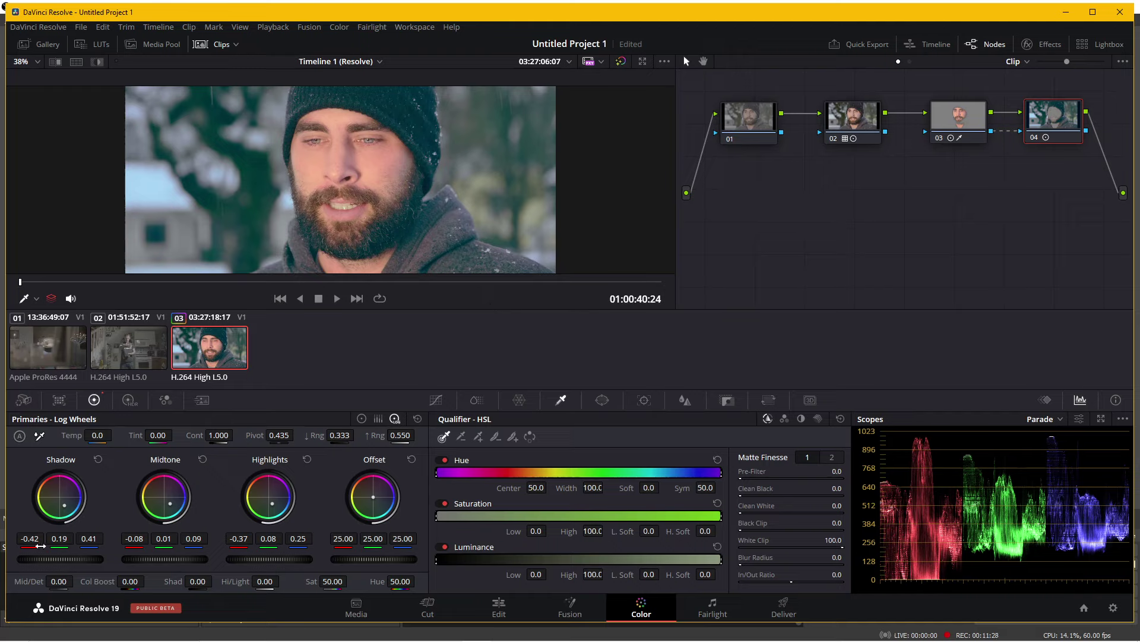
left_click_drag(30, 542, 41, 541)
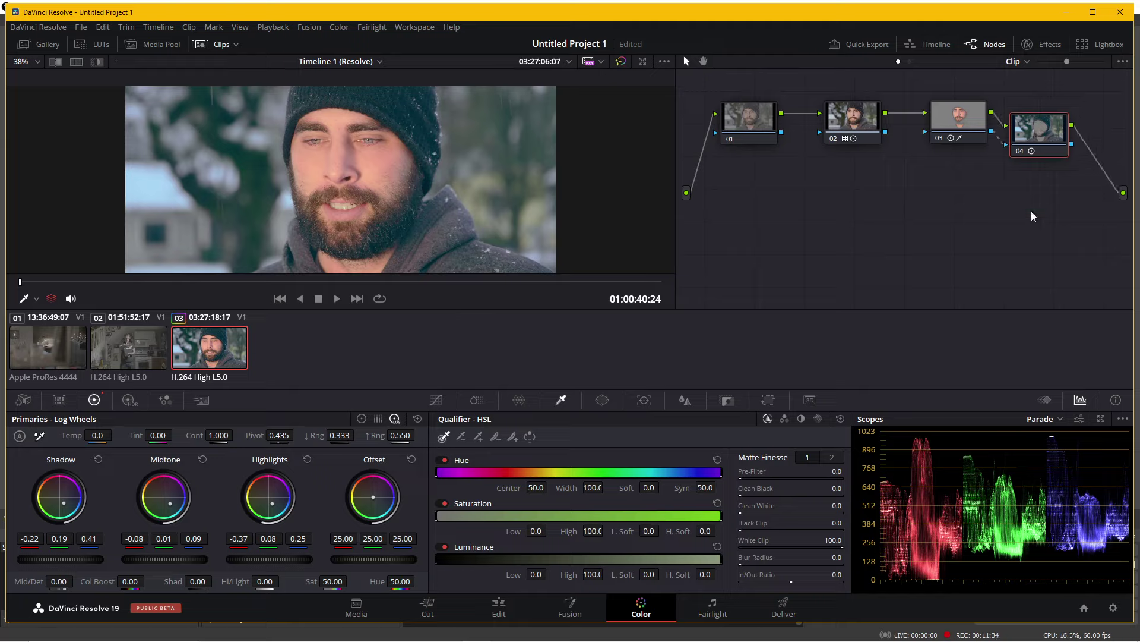
Step: Line node 04 up with node 03, hide the clip strip and scrub to a later frame
left_click_drag(1031, 211, 888, 287)
left_click_drag(910, 195, 918, 187)
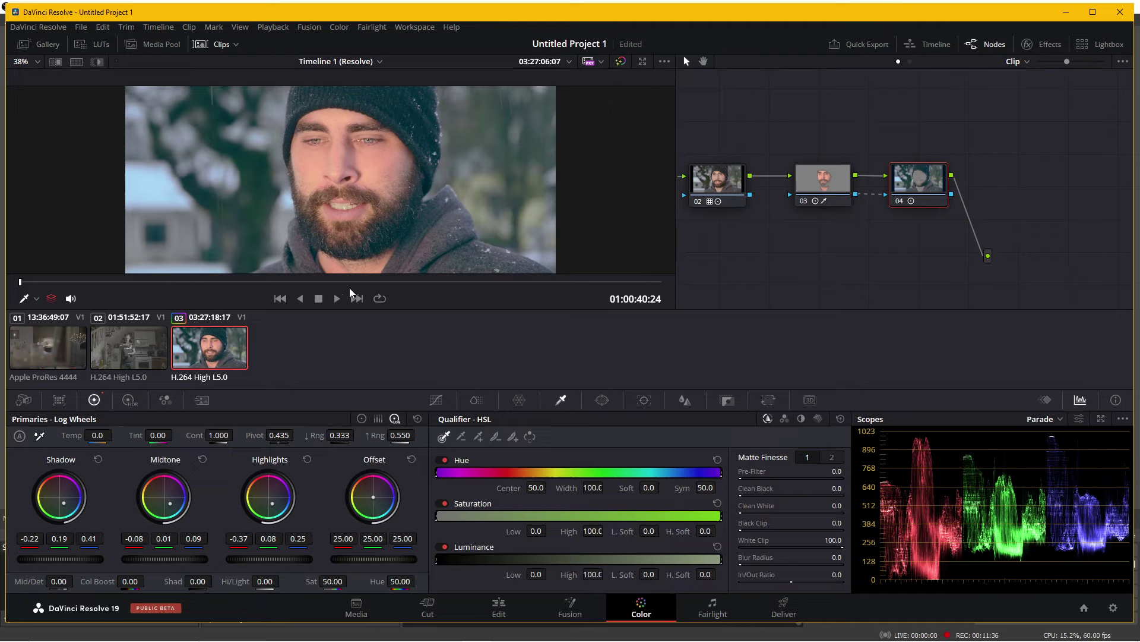
left_click(213, 45)
left_click_drag(408, 246, 417, 246)
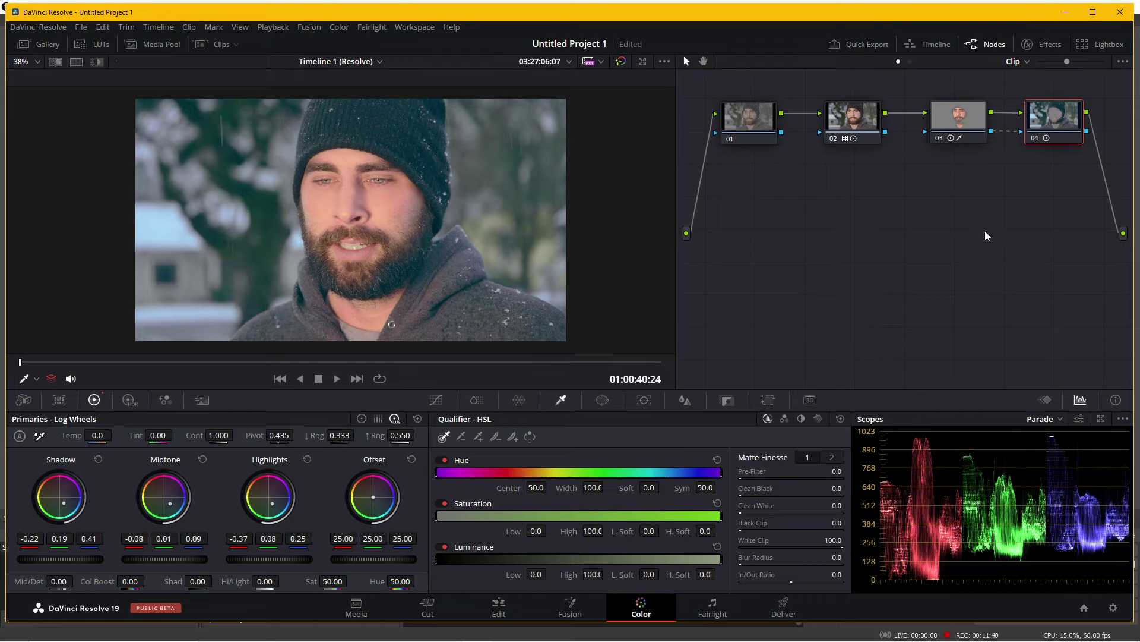
mouse_move(287, 363)
left_mouse_down()
mouse_move(176, 374)
mouse_move(390, 377)
left_mouse_up()
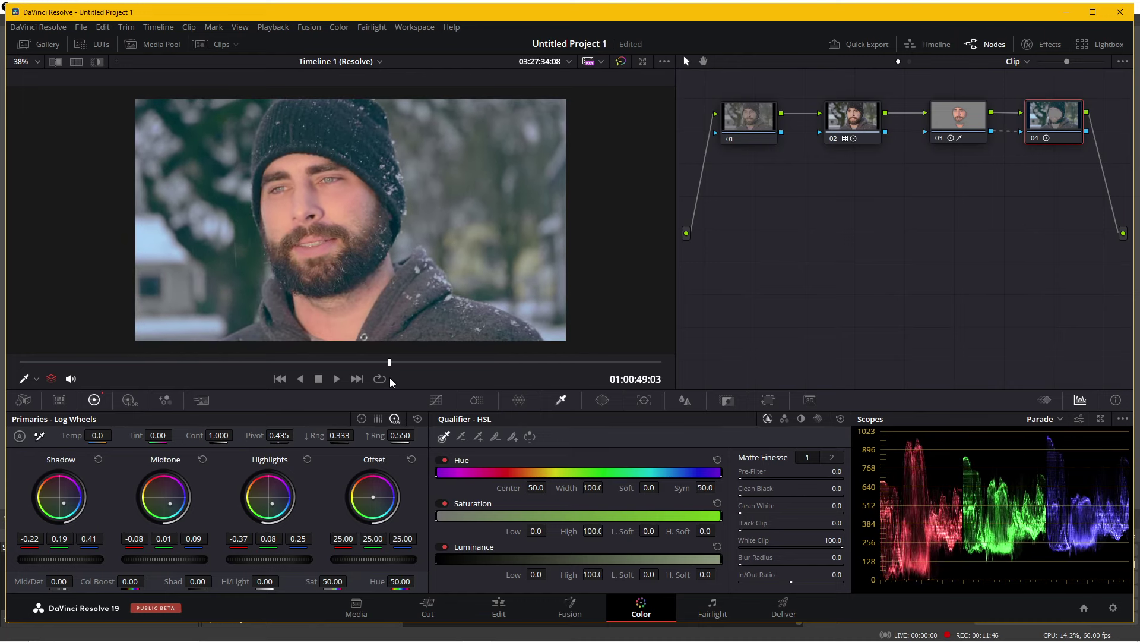
Step: Grab a still of the beanie grade into the Gallery
left_click(221, 45)
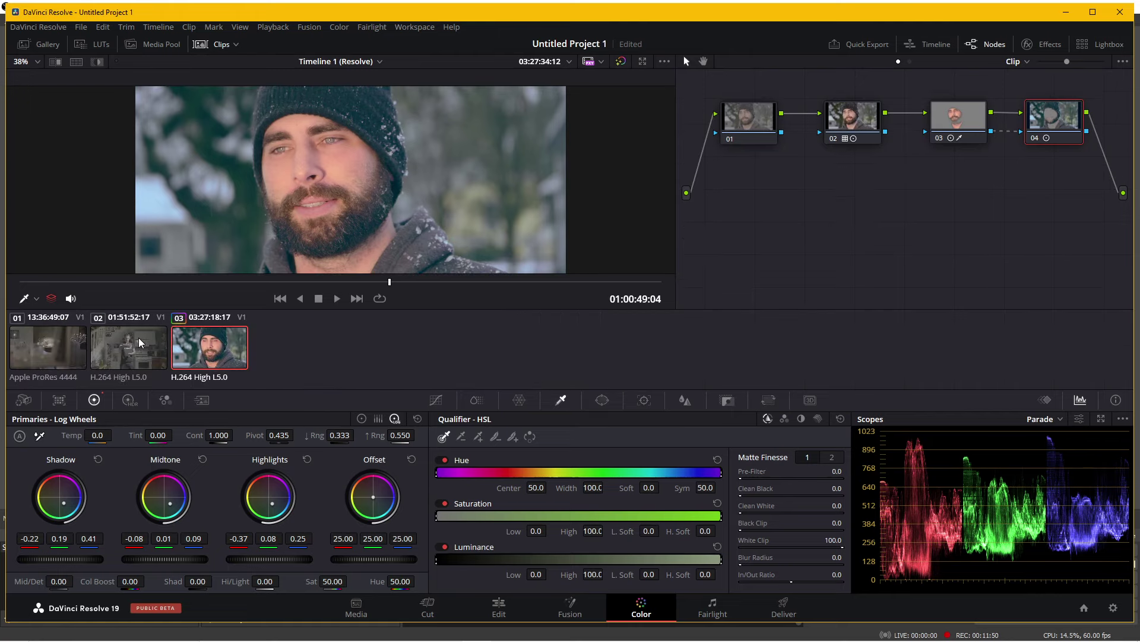
left_click(42, 46)
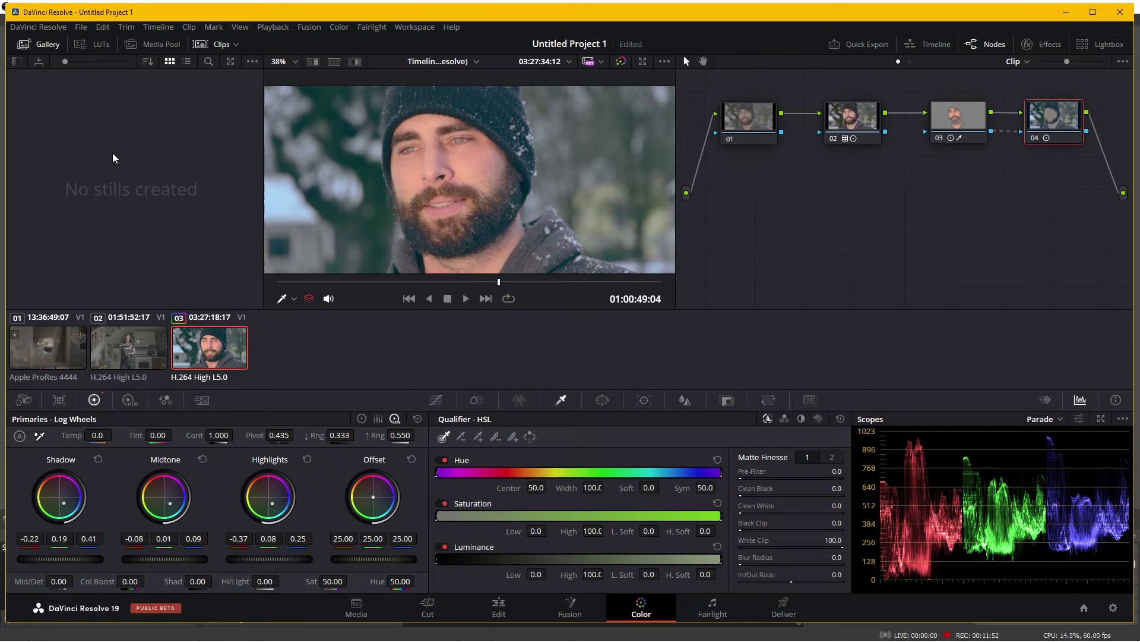
right_click(419, 155)
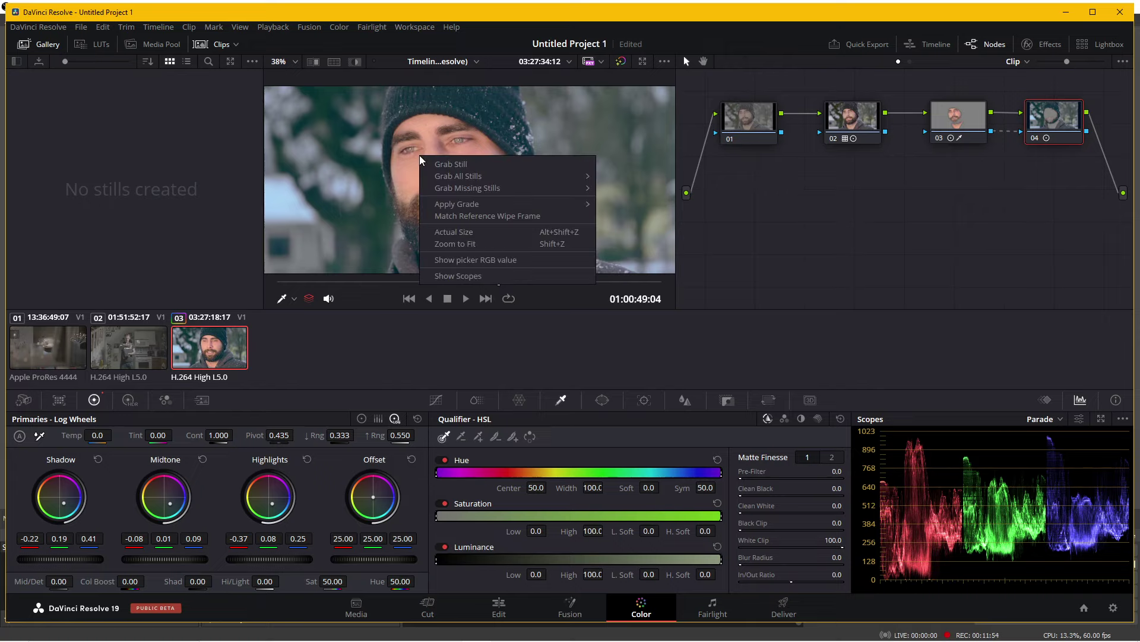
left_click(444, 162)
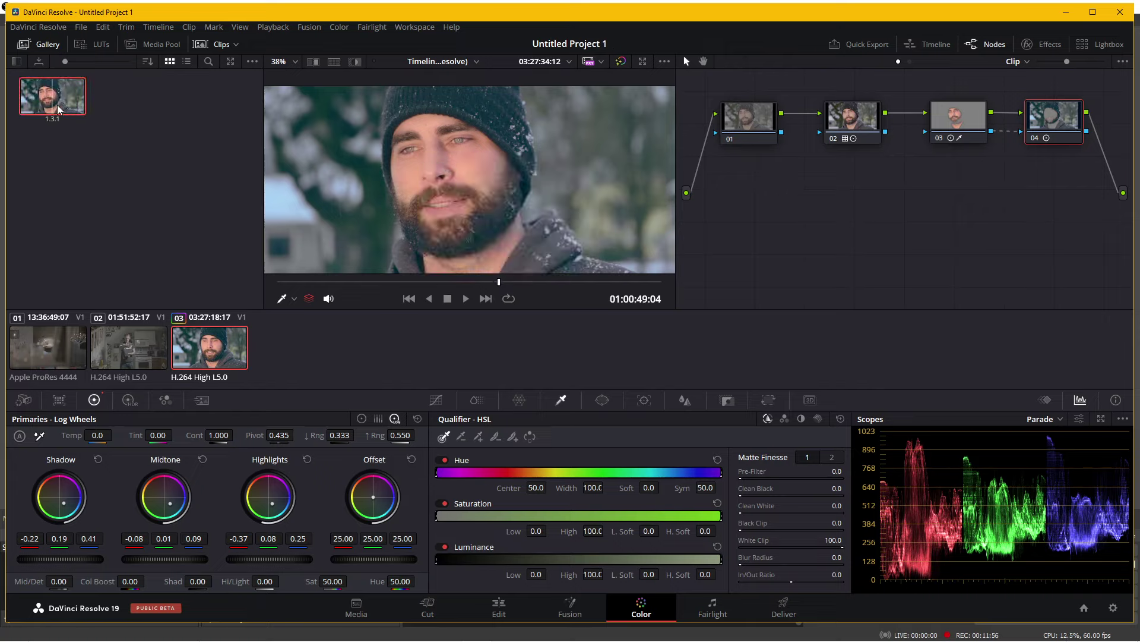
left_click(292, 299)
left_click(256, 284)
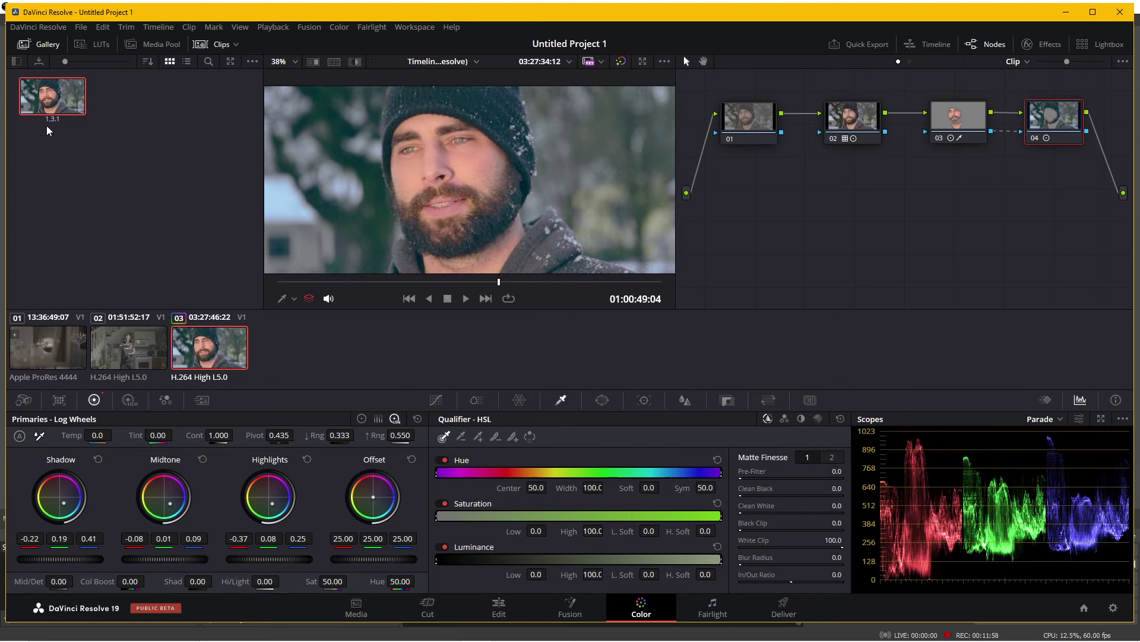
Step: Apply the saved still's grade to the living-room clip
left_click(126, 348)
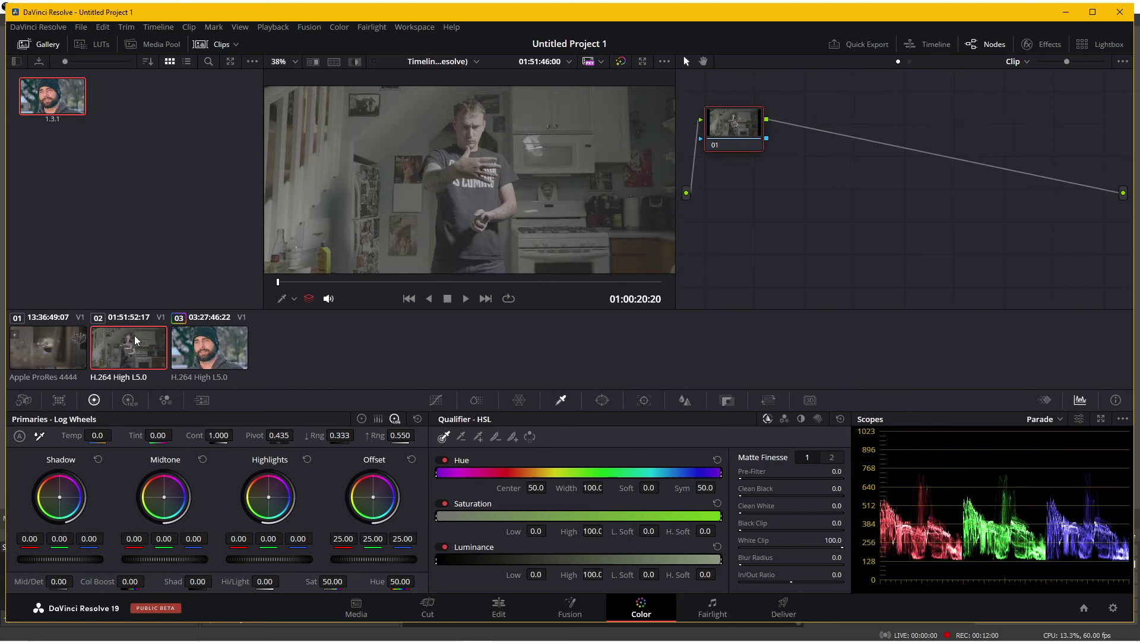
left_click(51, 362)
left_click_drag(409, 282, 551, 282)
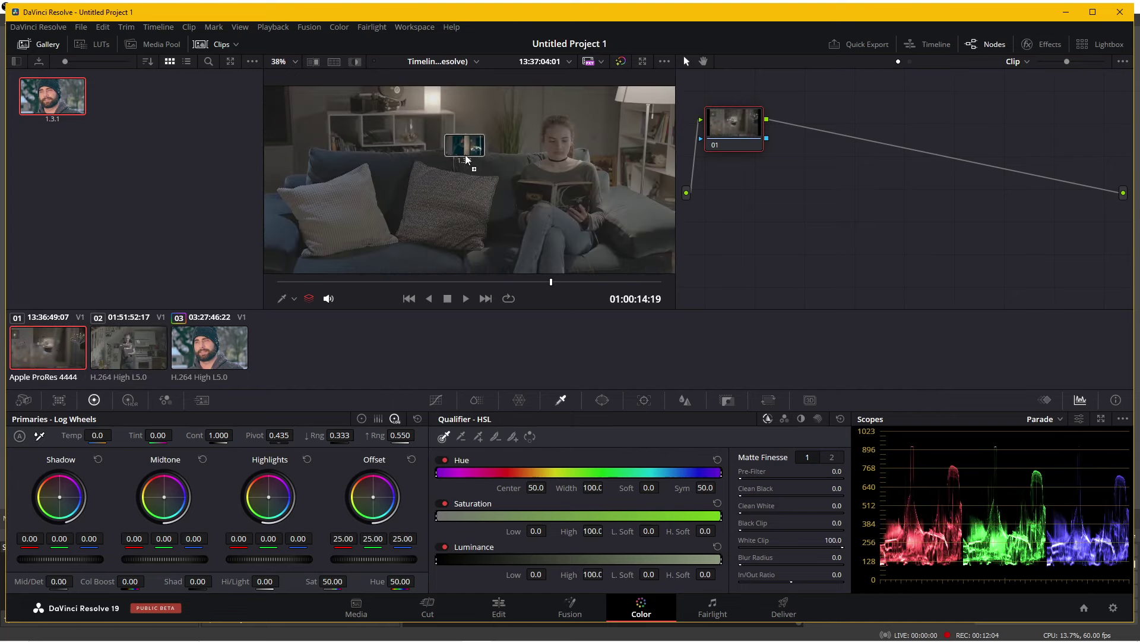
left_click_drag(64, 100, 460, 155)
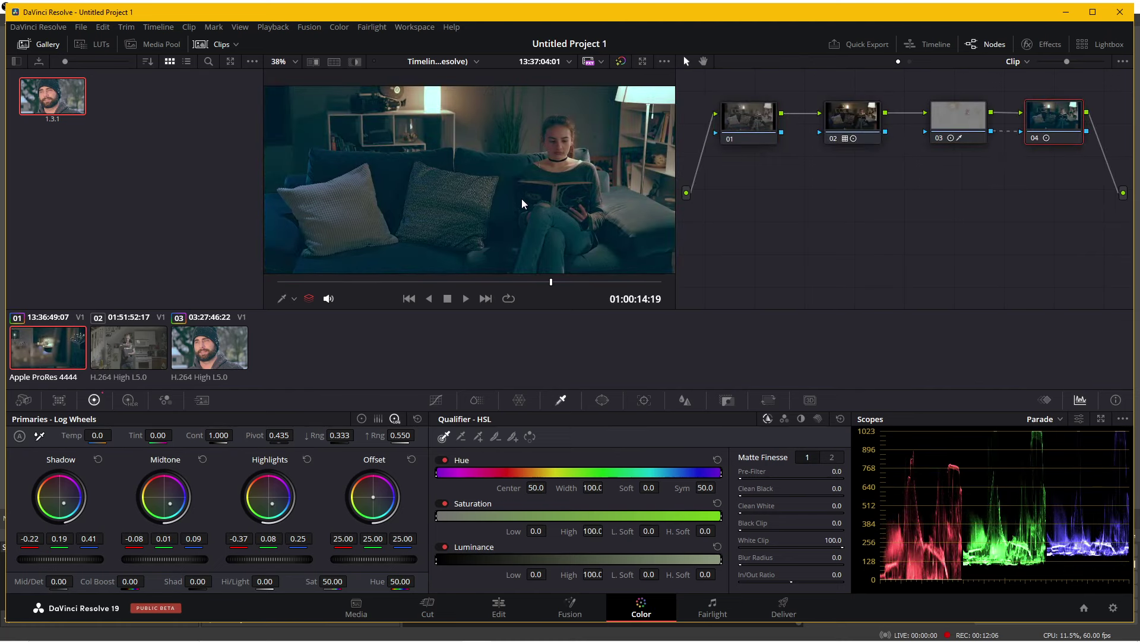
left_click_drag(522, 199, 496, 238)
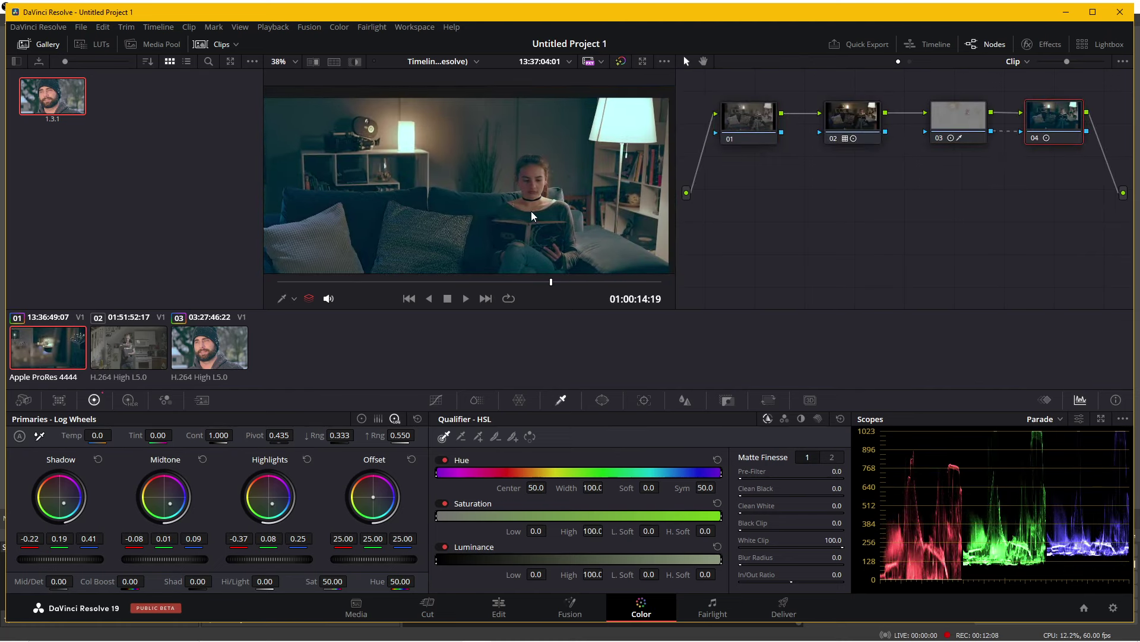
Step: Apply the same grade to the kitchen clip, then return to the living-room clip mid-frame
left_click(120, 346)
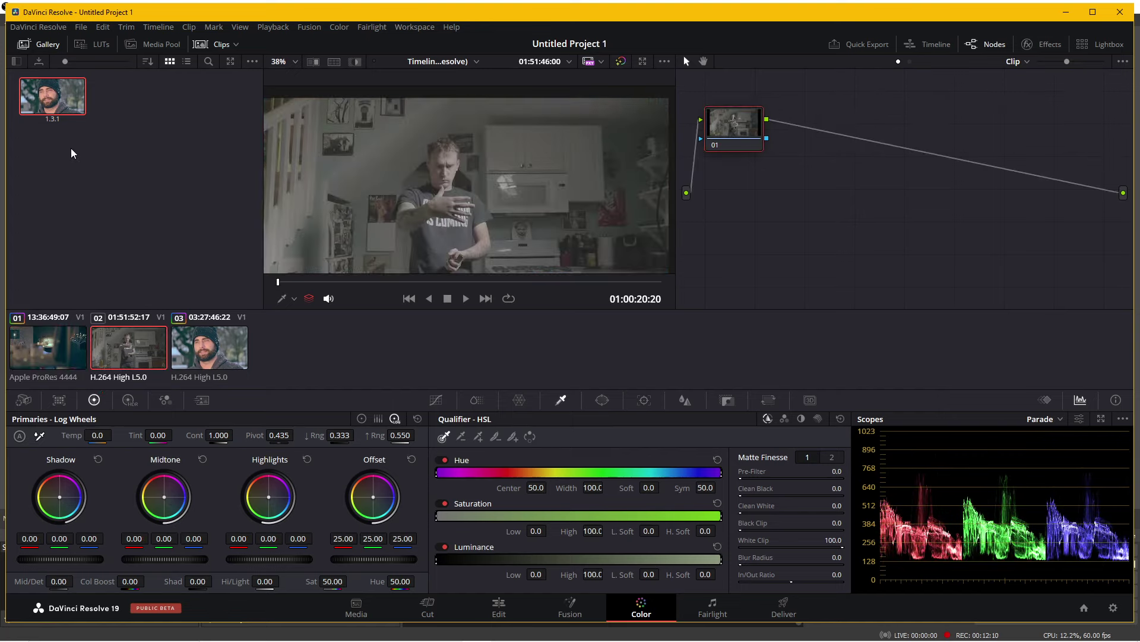
left_click_drag(394, 159, 483, 182)
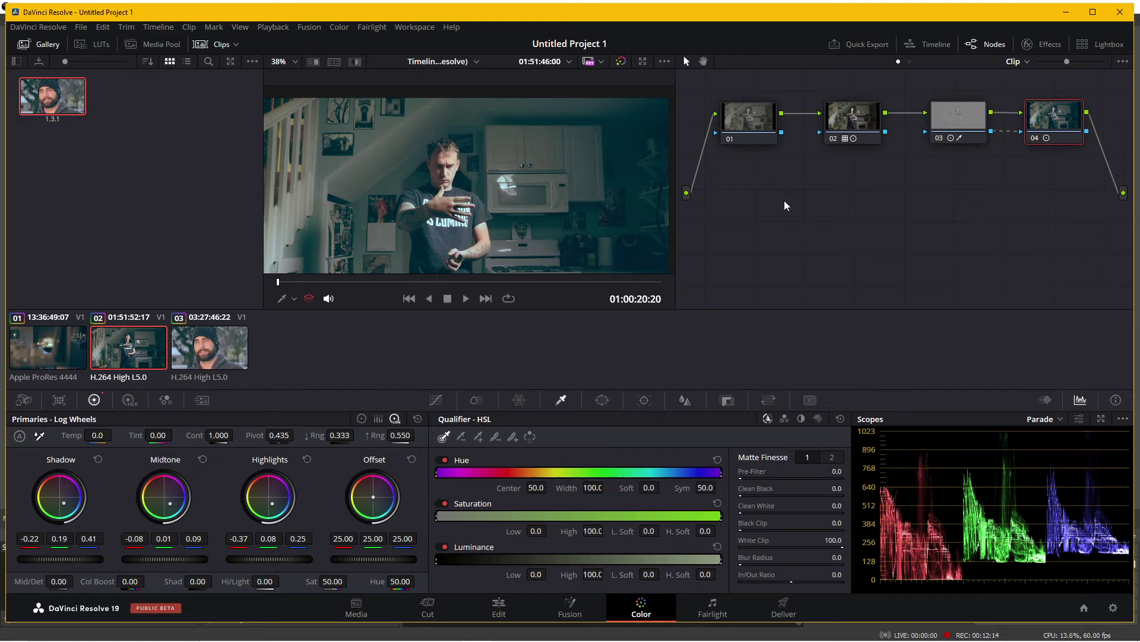
left_click(69, 344)
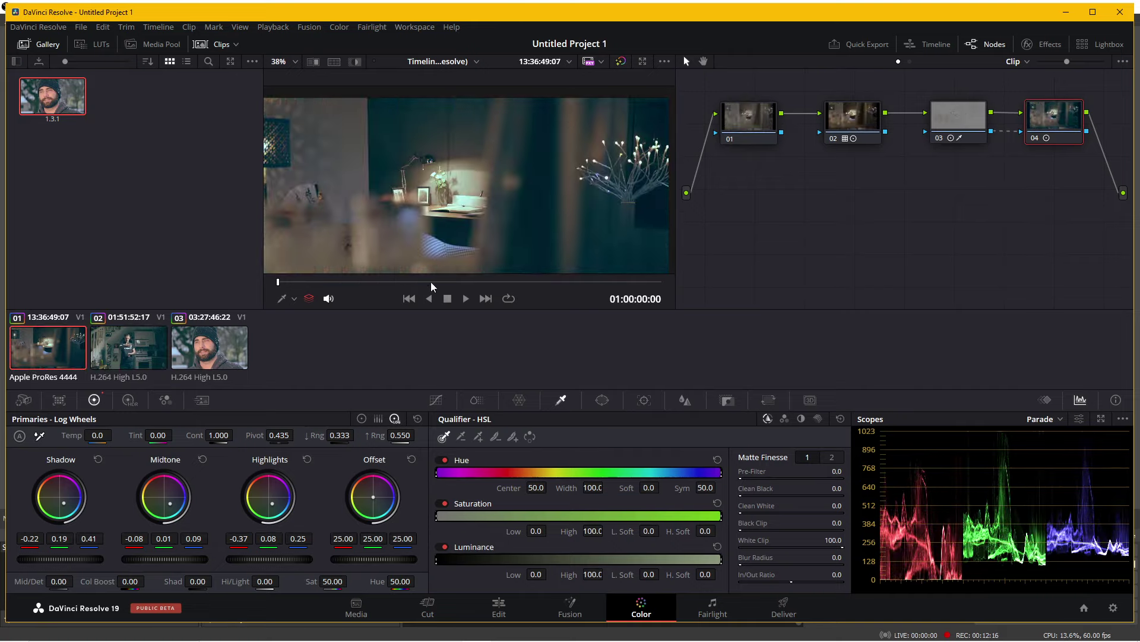
left_click_drag(431, 282, 519, 282)
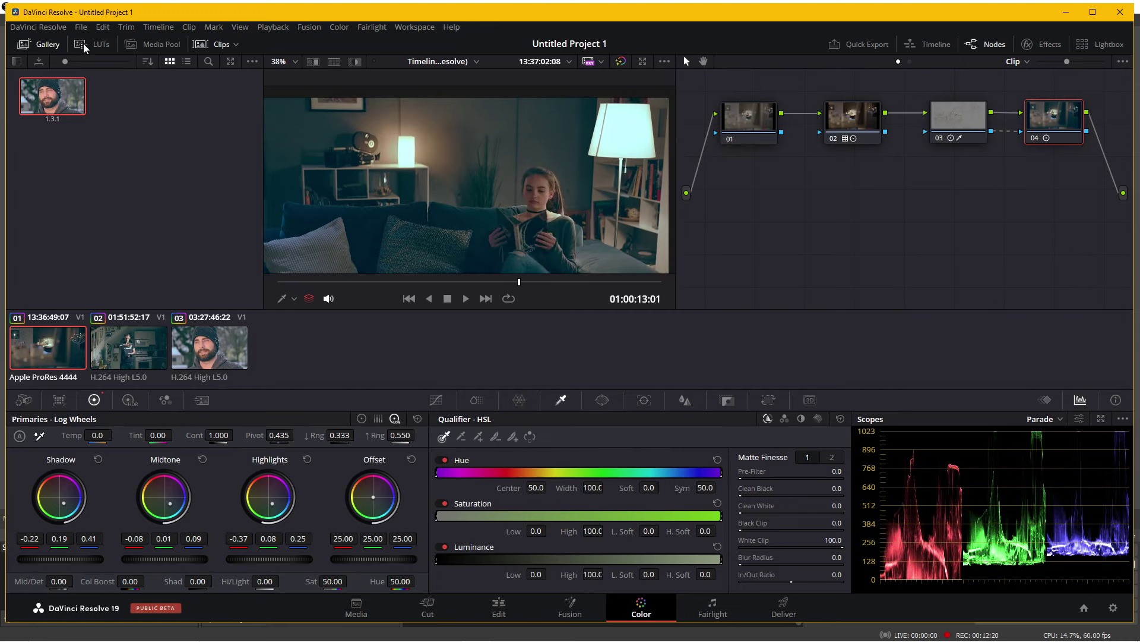
Step: Close the Gallery and clip strip, then move the output node further right past node 04
left_click(49, 42)
left_click(220, 45)
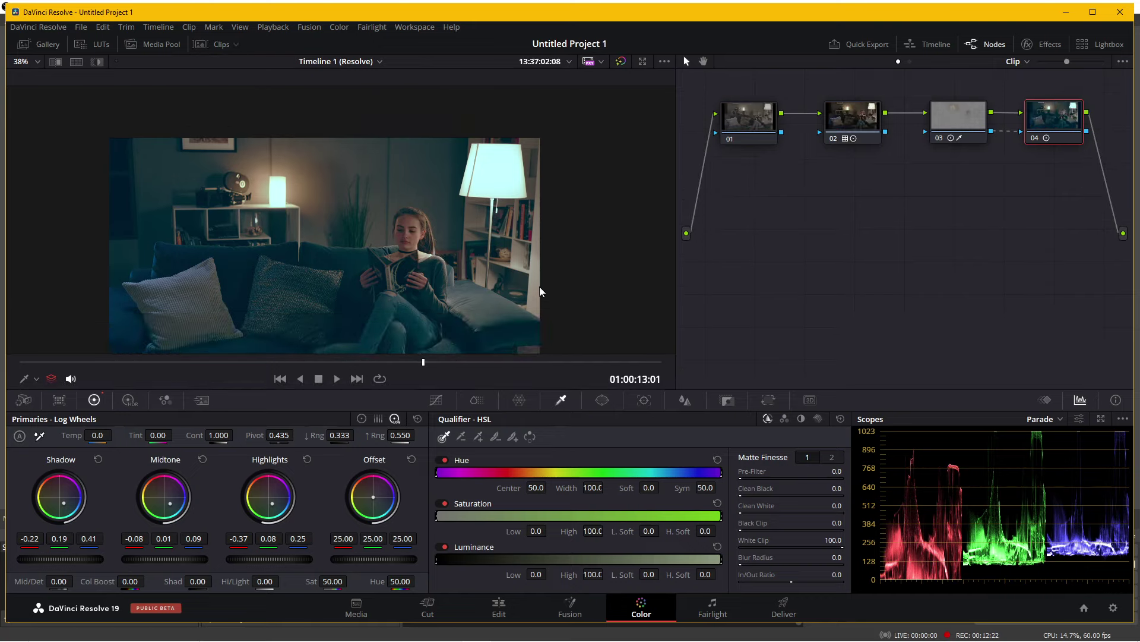
left_click_drag(1022, 244, 948, 266)
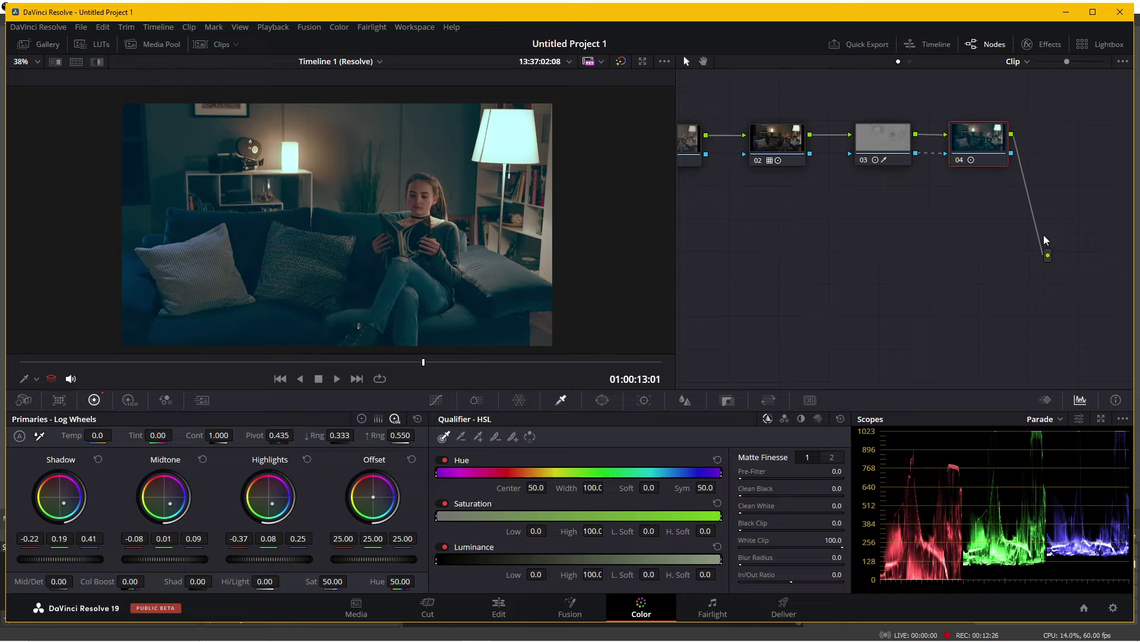
left_click_drag(1047, 240, 904, 261)
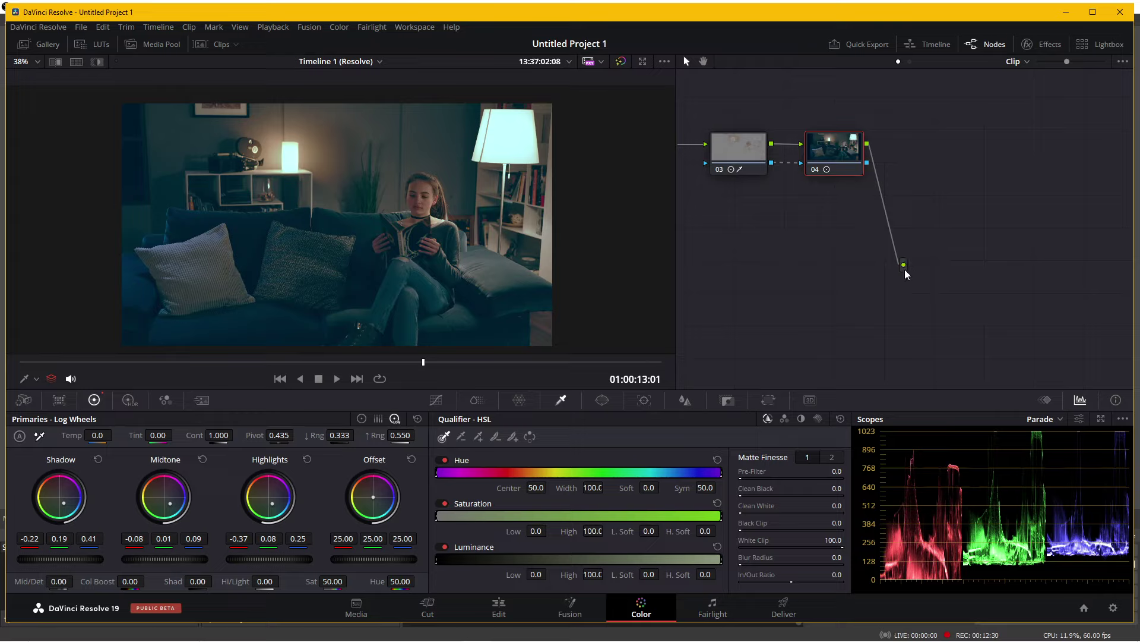
left_click_drag(906, 271, 1075, 275)
left_click_drag(826, 152, 824, 147)
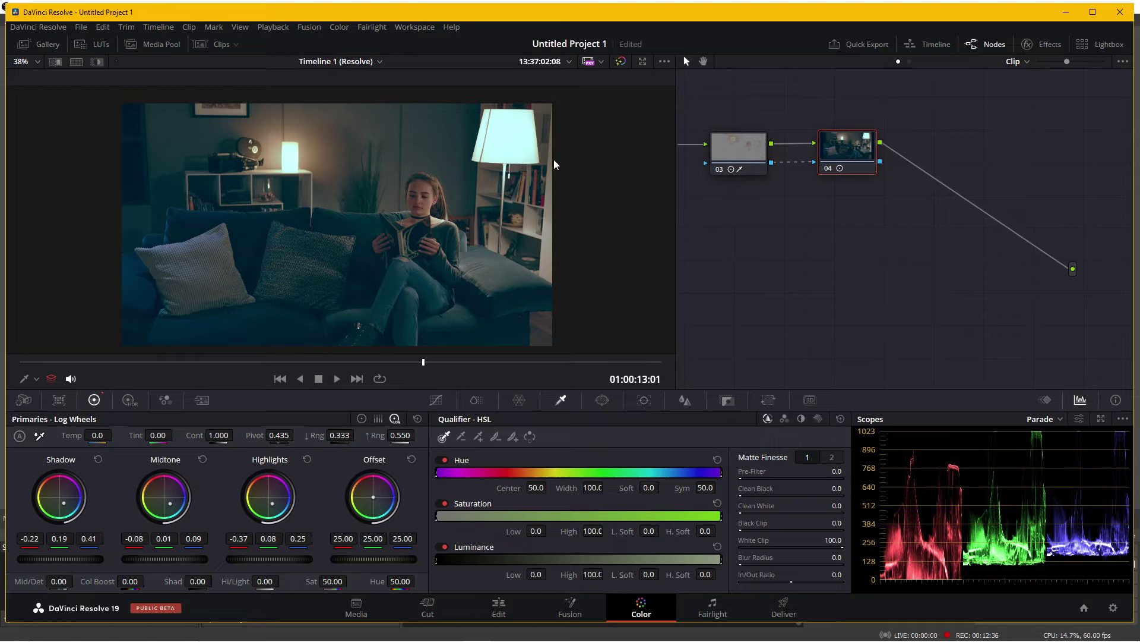
Step: Add a serial node 05 after node 04 and place it ahead of the output
right_click(844, 150)
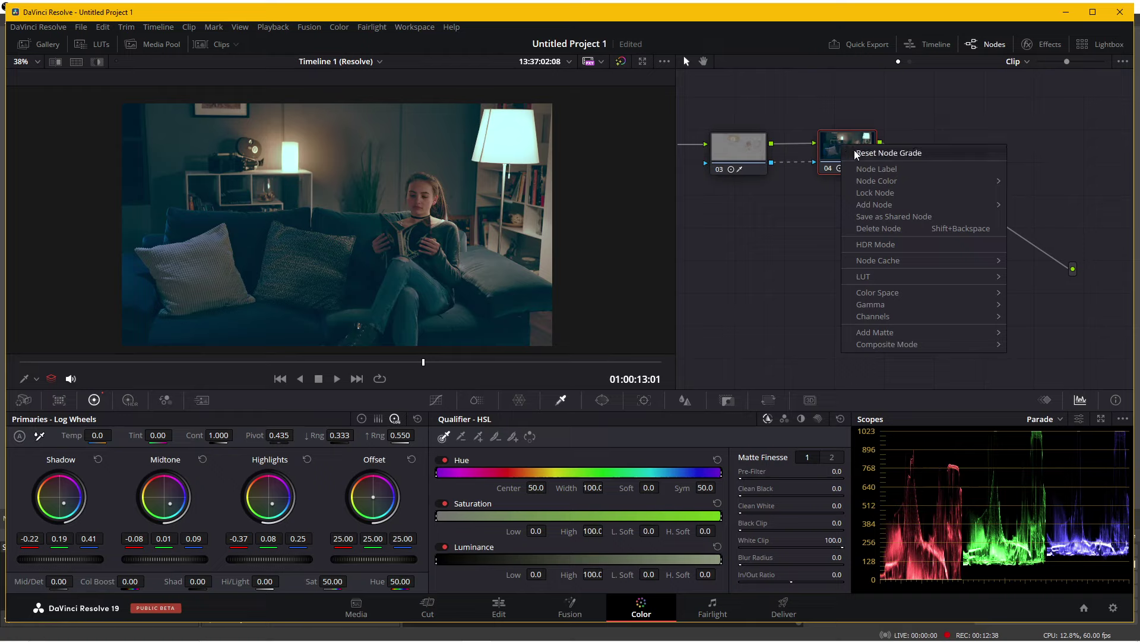
left_click(1040, 205)
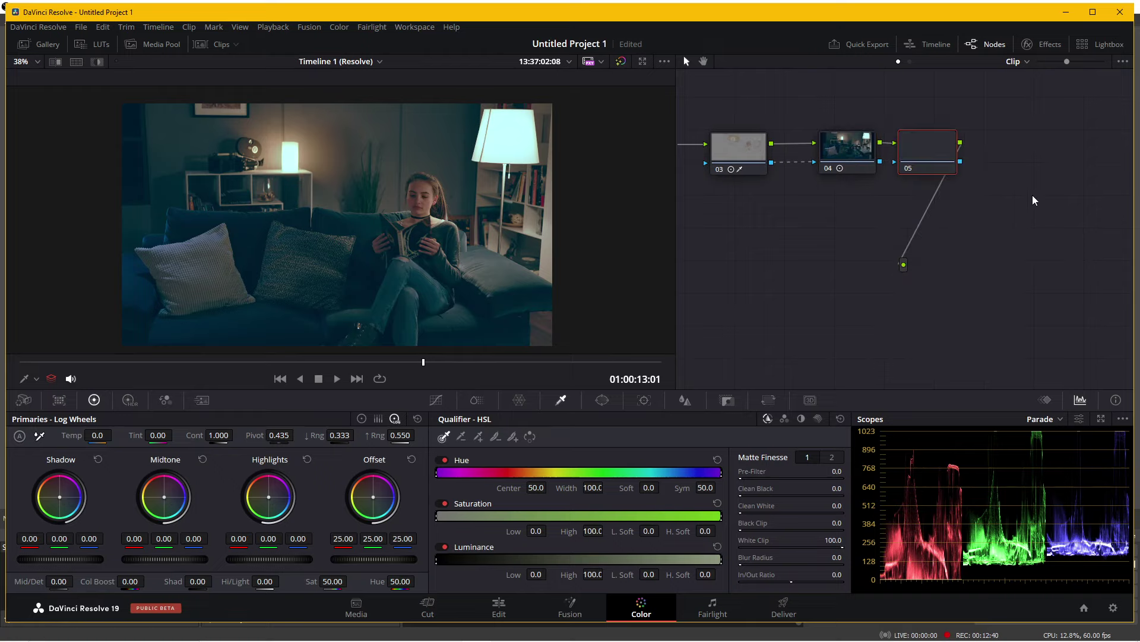
mouse_move(1072, 268)
left_mouse_down()
mouse_move(903, 267)
mouse_move(1041, 271)
left_mouse_up()
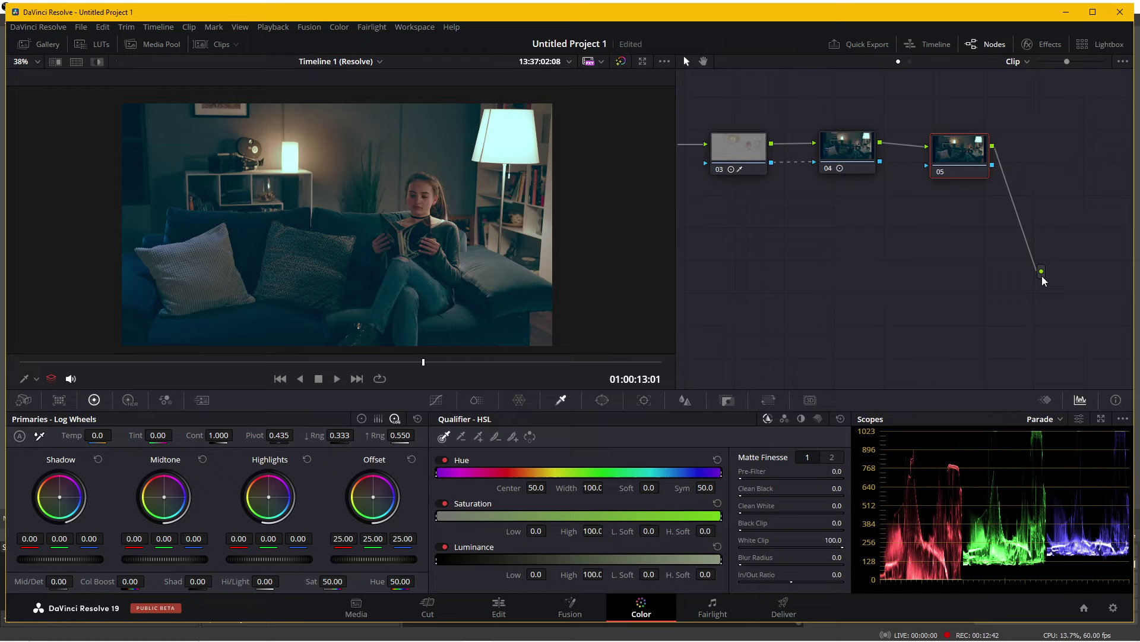
left_click_drag(958, 152, 952, 146)
Step: Search the Effects library for 'glow' and drop the Glow effect onto node 05
left_click(1048, 45)
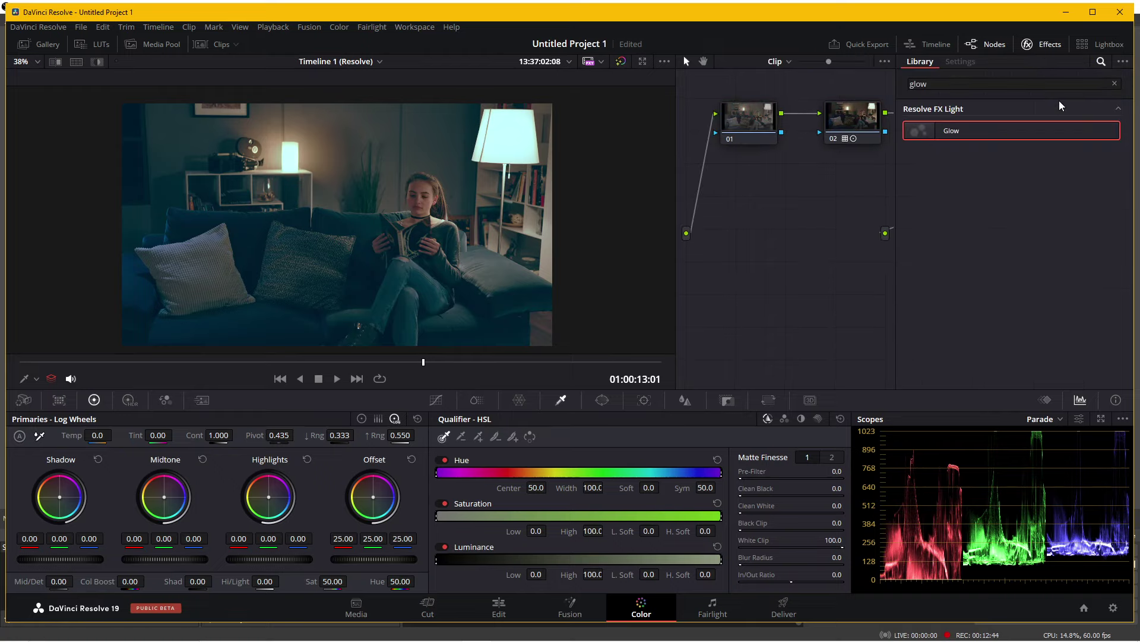
left_click(994, 79)
key("BackSpace")
key("BackSpace")
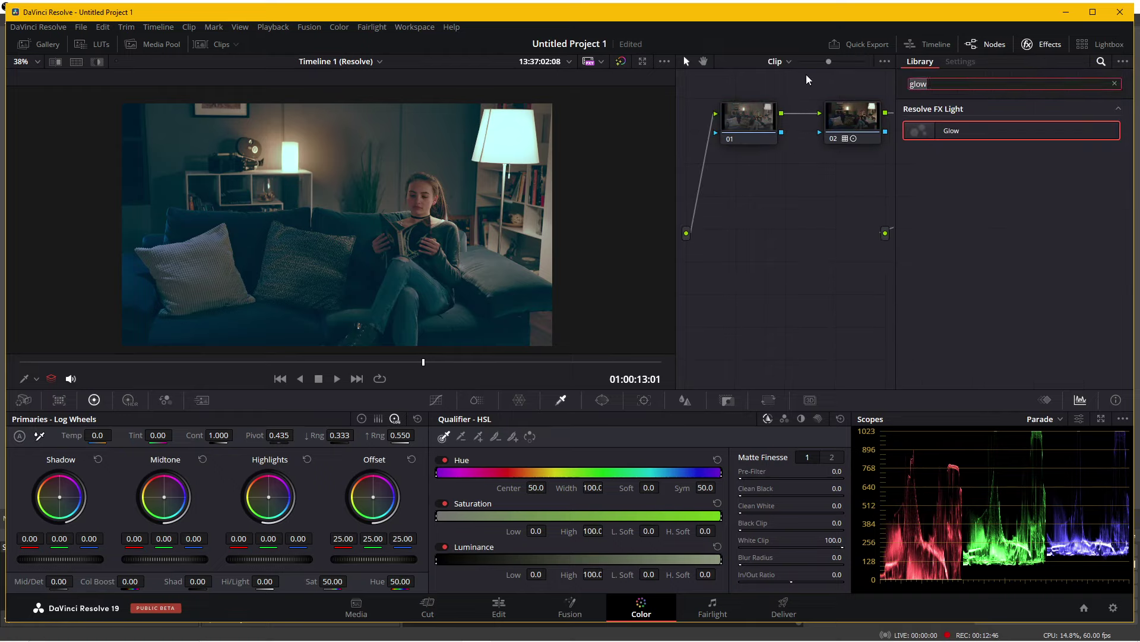
type("gow")
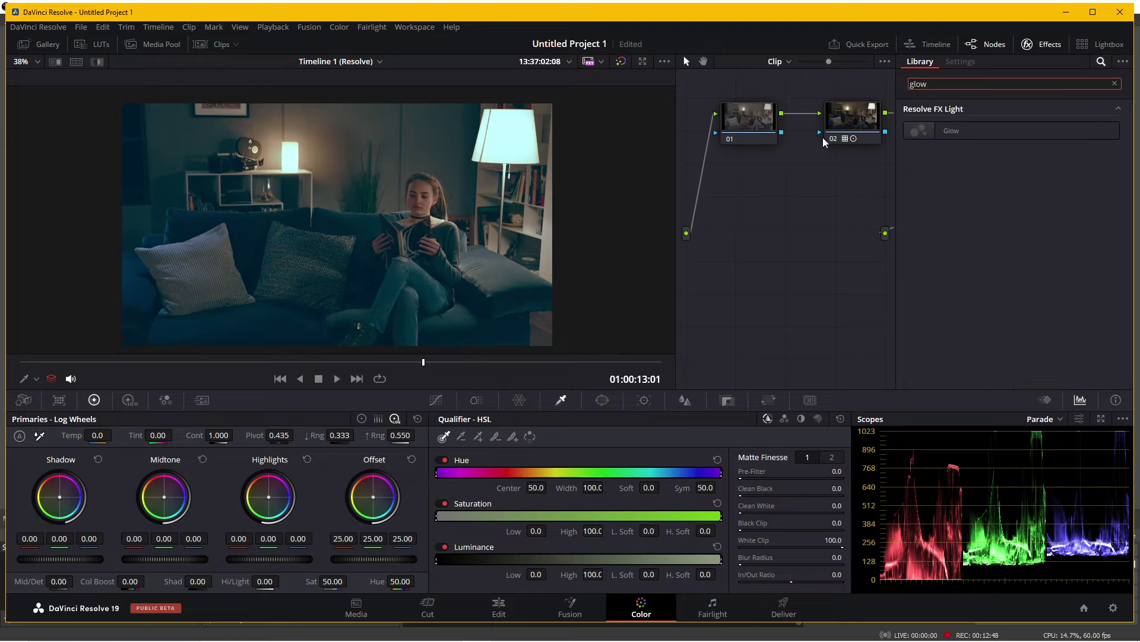
left_click_drag(951, 130, 741, 275)
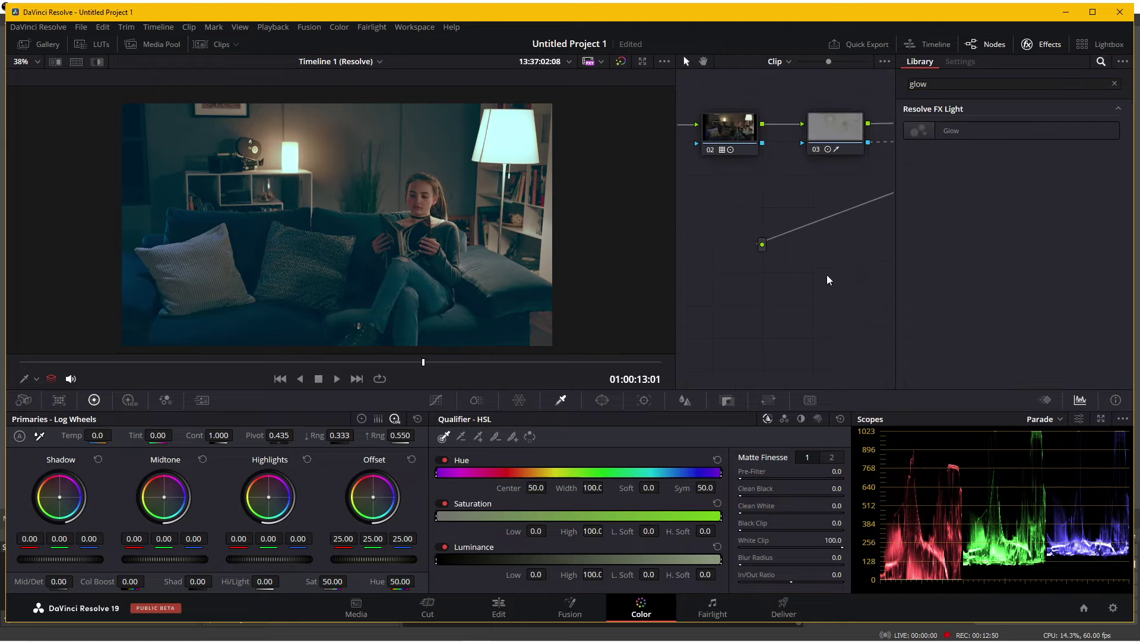
left_click_drag(965, 132, 824, 153)
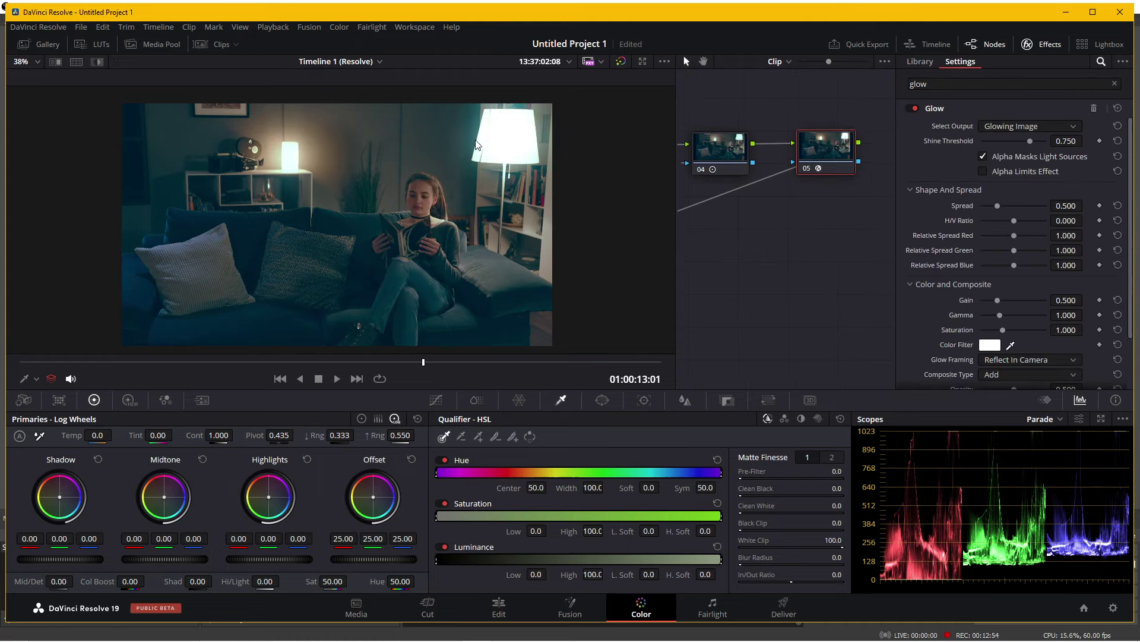
left_click(1115, 83)
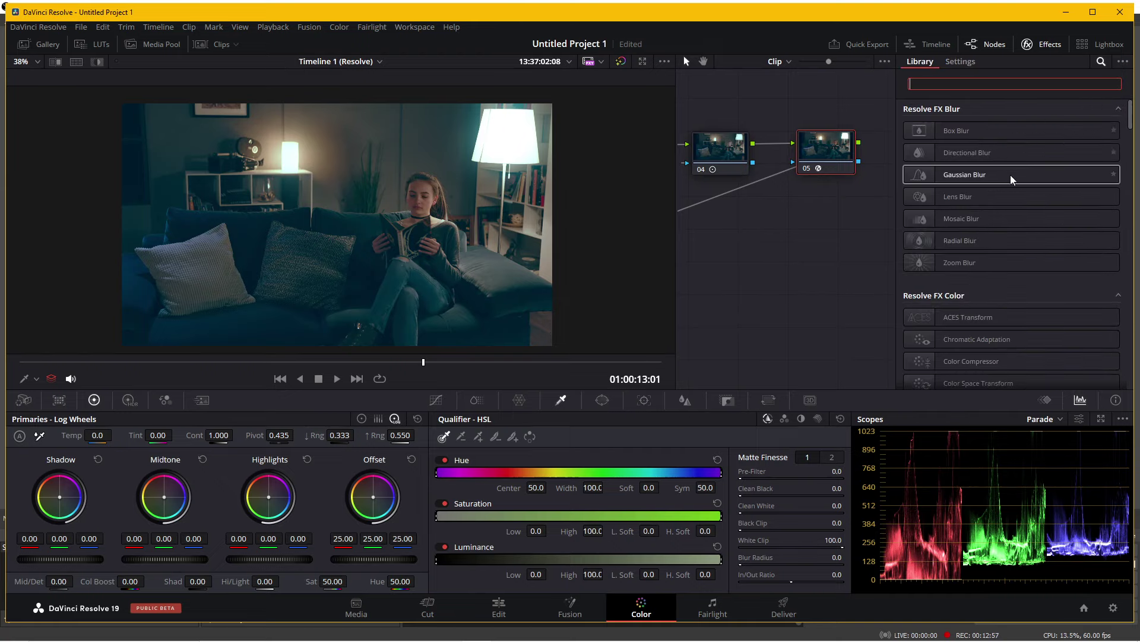
left_click(1054, 43)
Step: Scrub through the living-room clip to preview the lamp glow
left_click_drag(881, 234, 687, 285)
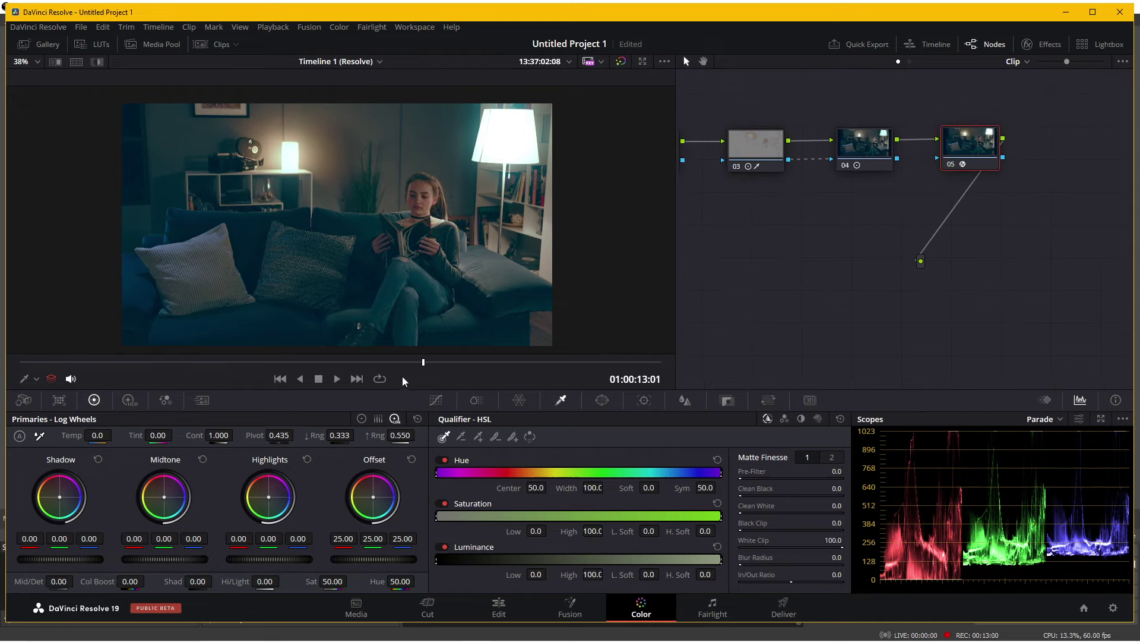
left_click_drag(403, 360, 436, 363)
mouse_move(921, 261)
left_mouse_down()
mouse_move(1118, 265)
mouse_move(963, 281)
left_mouse_up()
right_click(815, 153)
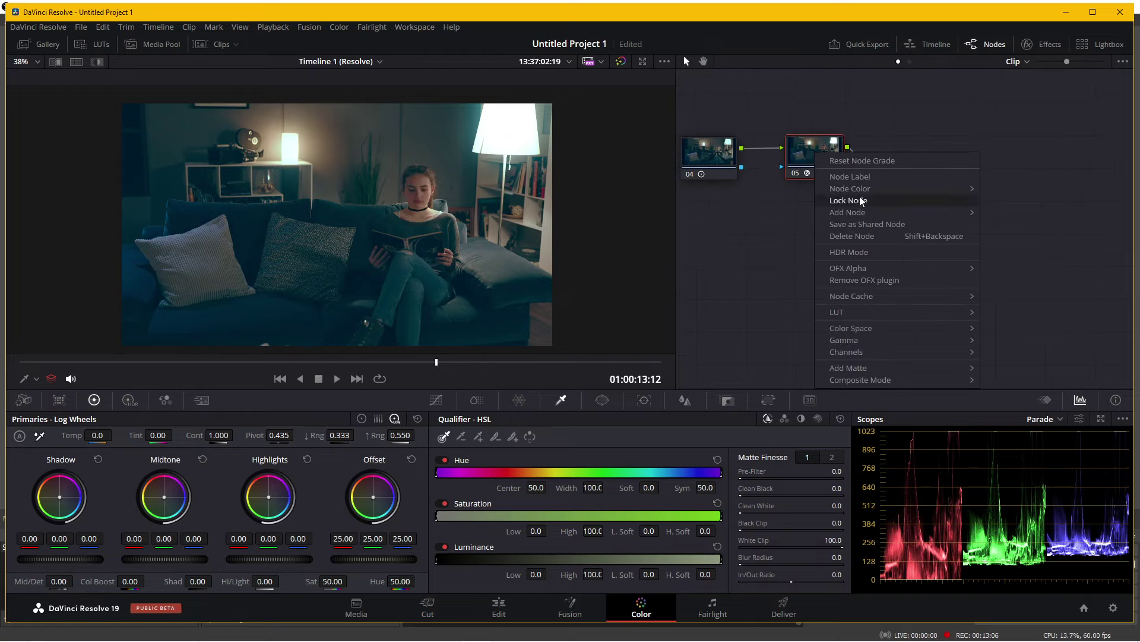
Step: Add a serial node 06 after the Glow node and move it right
mouse_move(864, 212)
left_click(1019, 217)
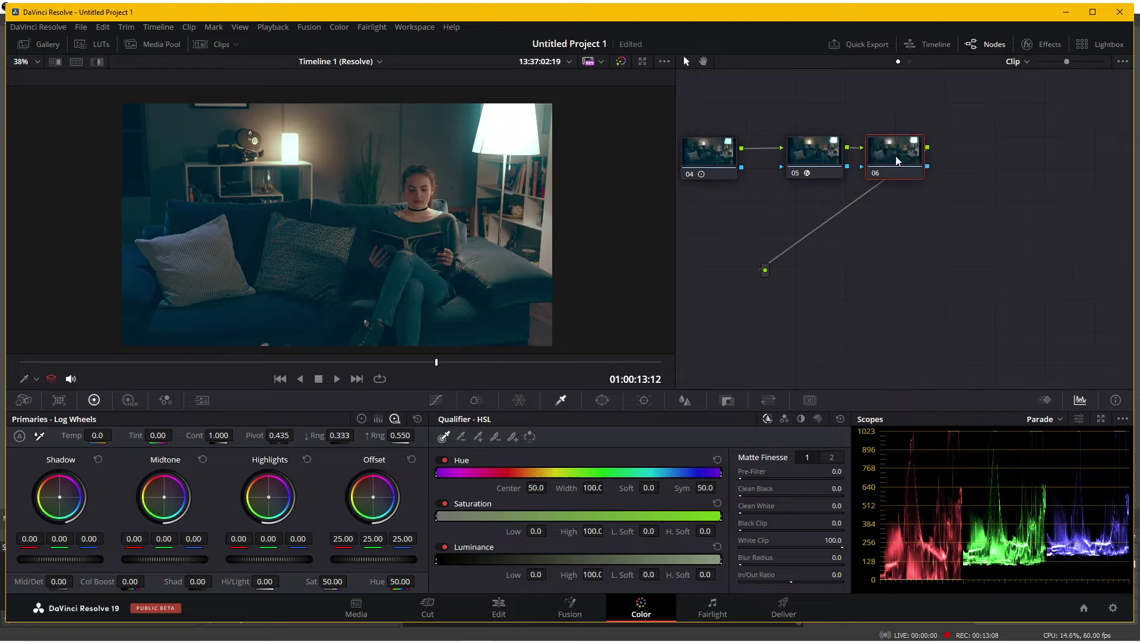
left_click_drag(897, 160, 930, 158)
left_click_drag(765, 270, 794, 276)
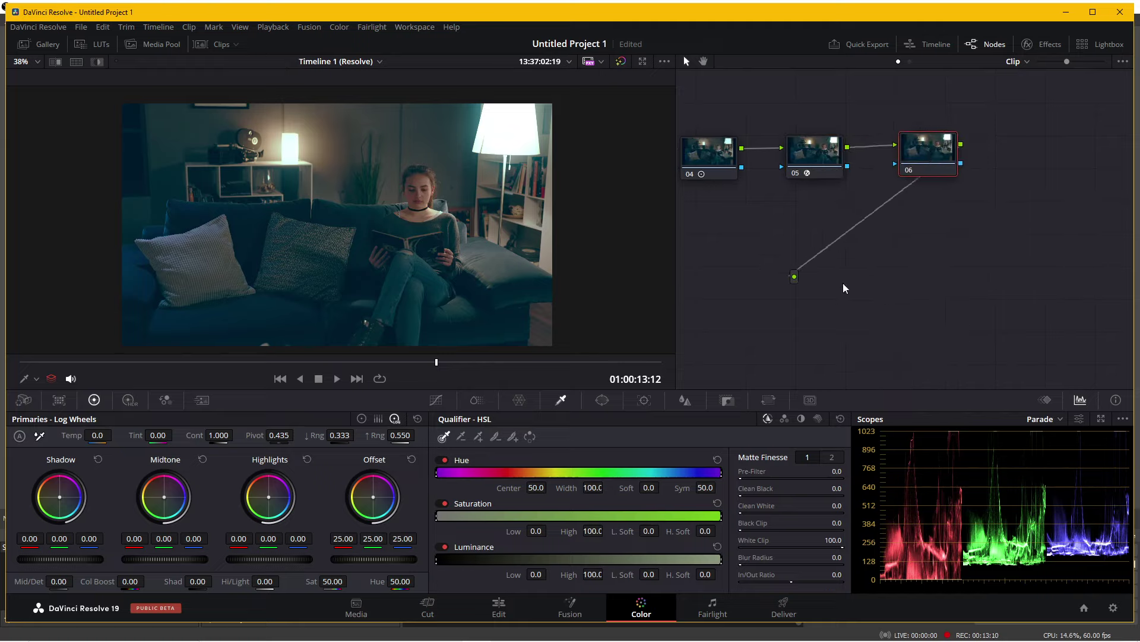
Step: Search Effects for 'vignette' and apply the Vignette effect to node 06
left_click(1028, 44)
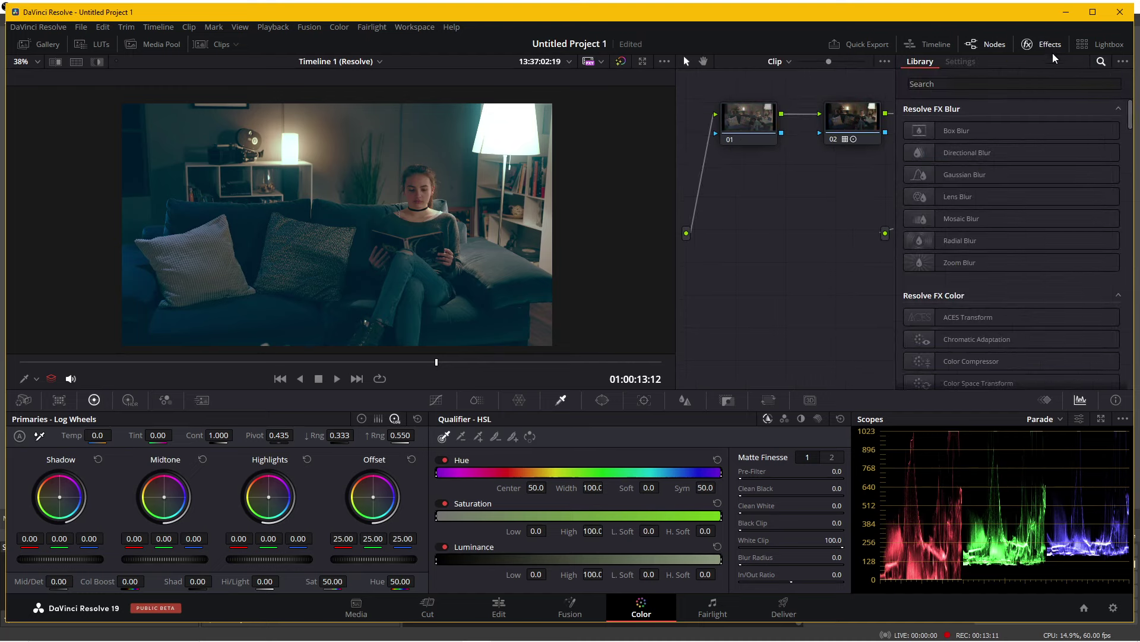
left_click(996, 83)
type("vignette")
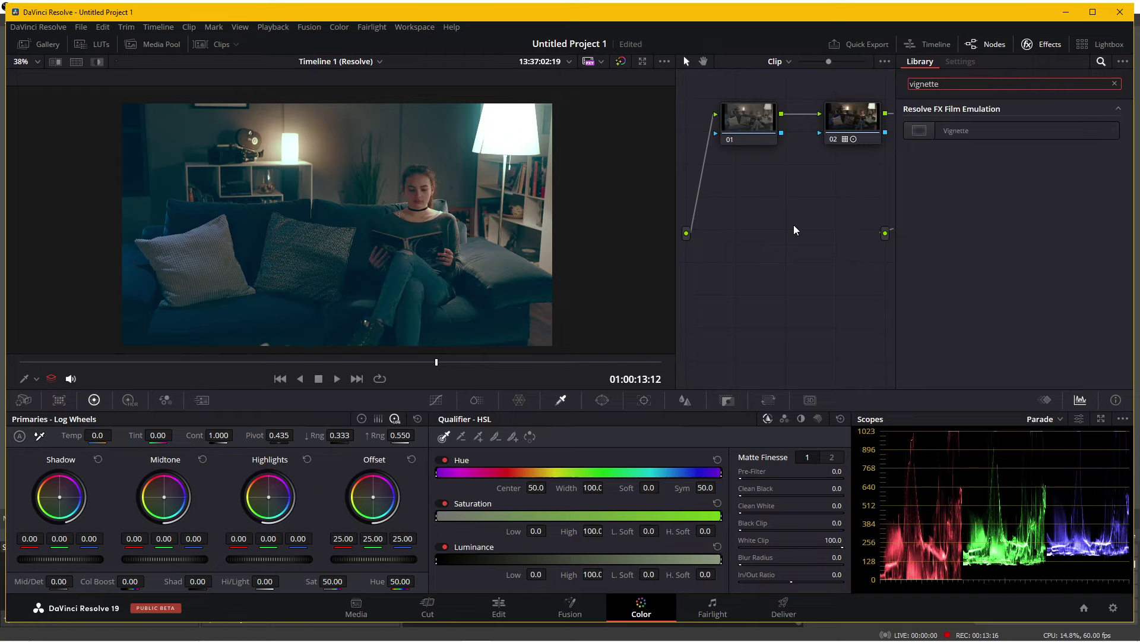
left_click_drag(960, 130, 795, 229)
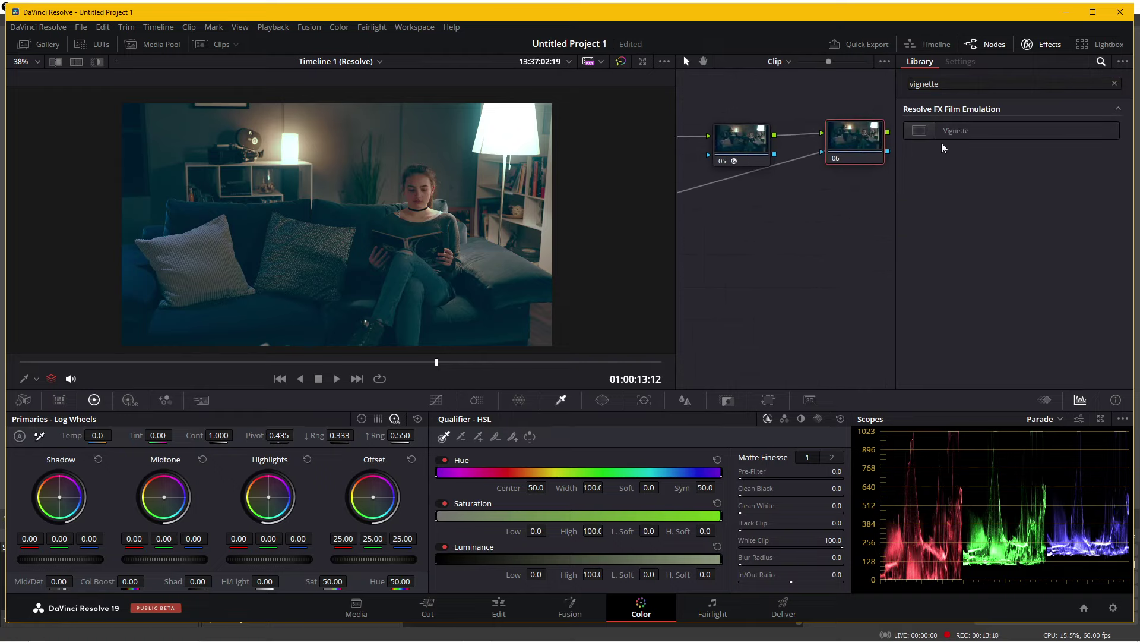
left_click_drag(948, 130, 860, 146)
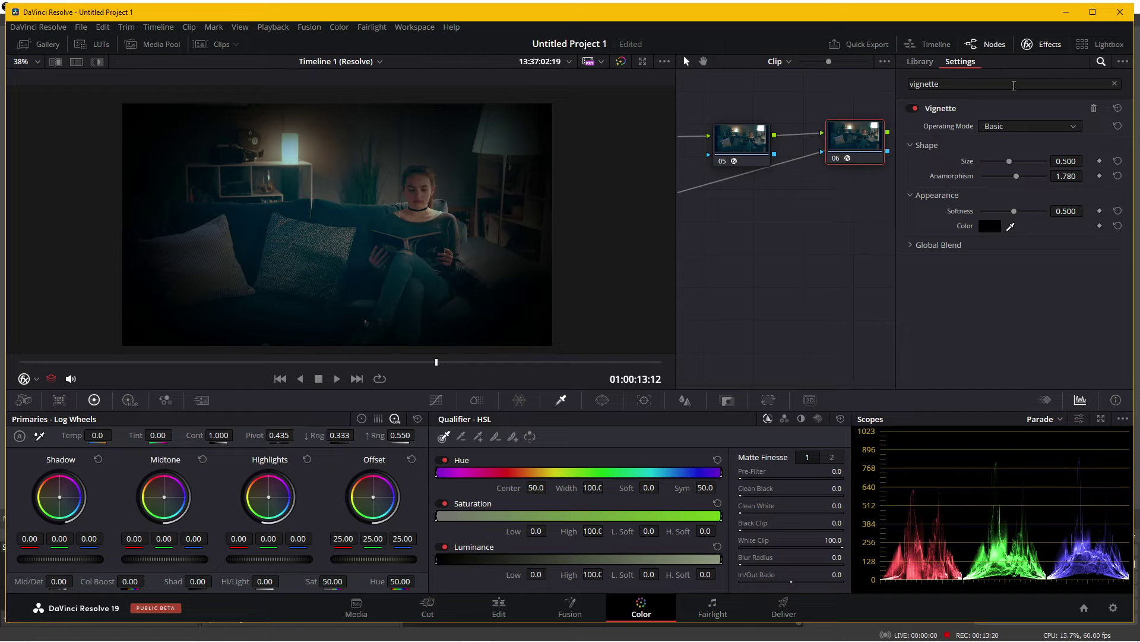
Step: Set the vignette Size to 0.871, Anamorphism to 1.996 and Softness to 0.184
left_click_drag(1009, 162, 1045, 175)
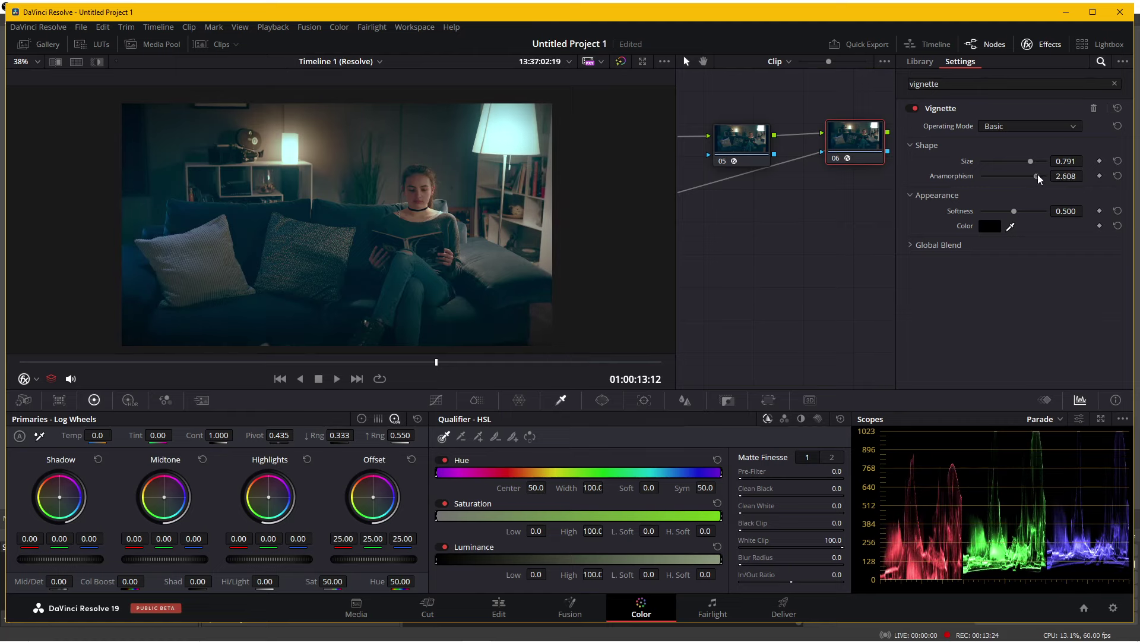
left_click_drag(1015, 212, 1002, 220)
mouse_move(1045, 175)
left_mouse_down()
mouse_move(1024, 190)
mouse_move(1037, 161)
left_mouse_up()
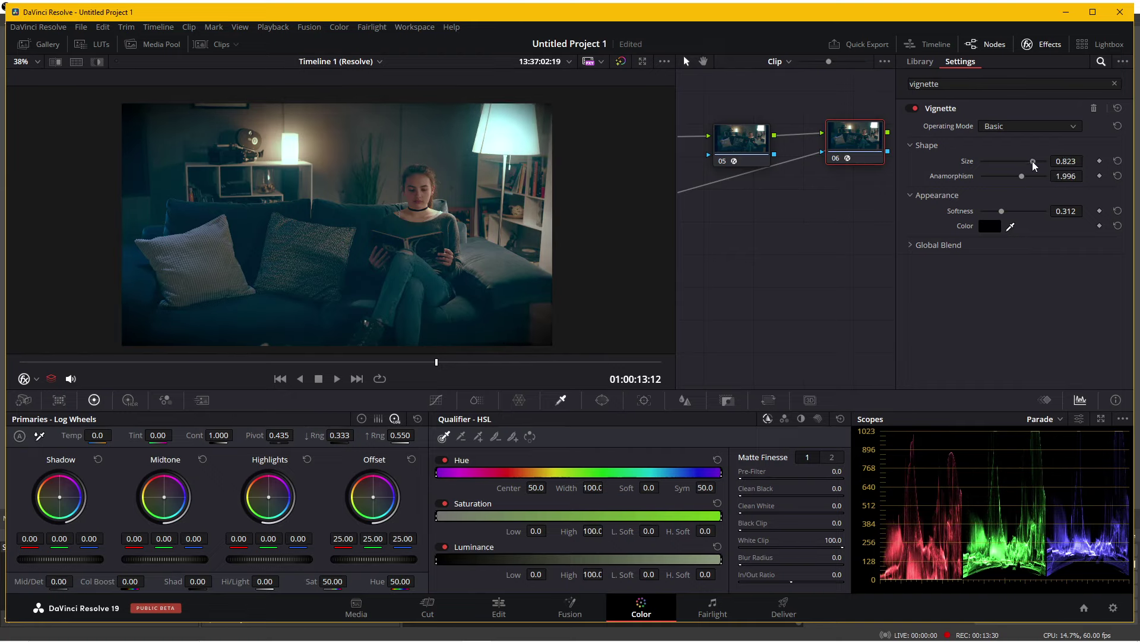
left_click_drag(1000, 211, 993, 213)
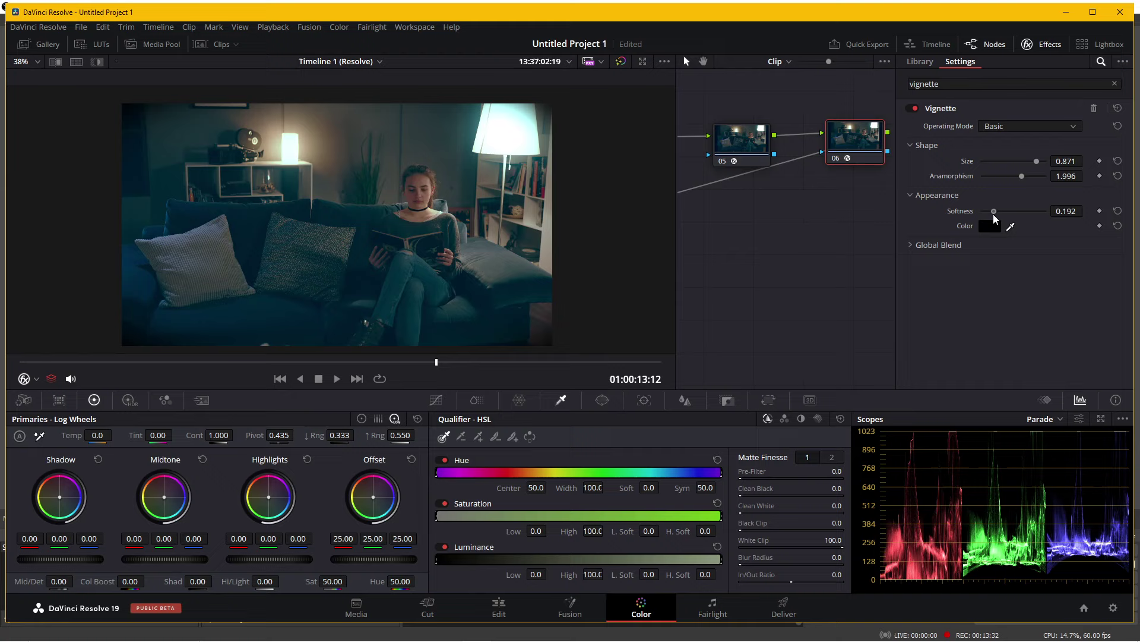
left_click(1115, 84)
left_click(1045, 44)
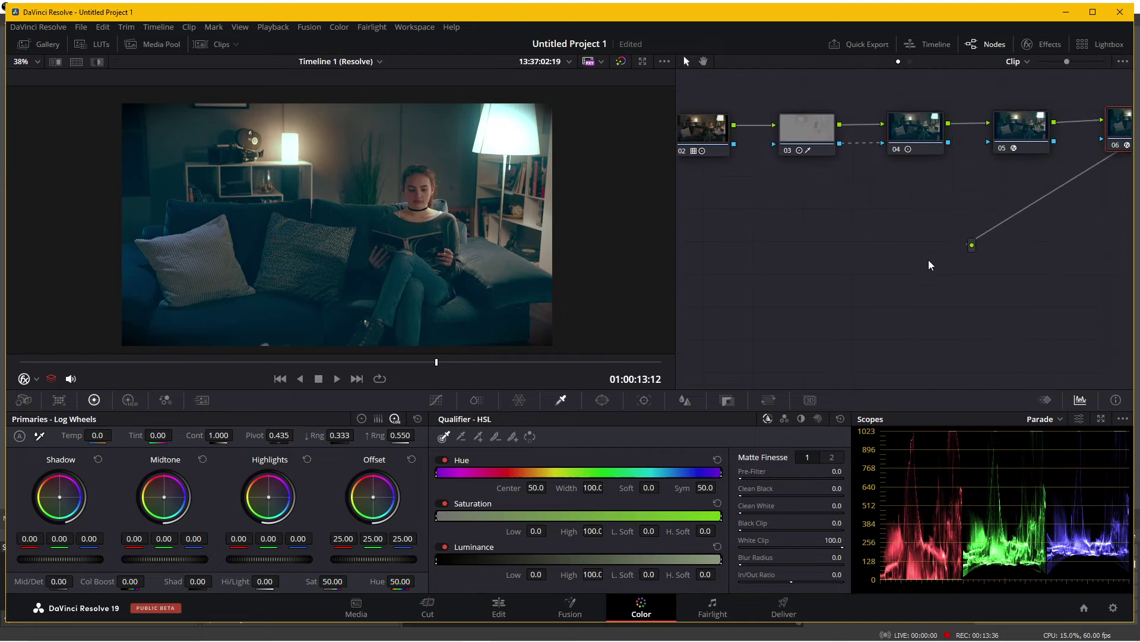
Step: Wire node 06's output to the clip output in the node tree
left_click_drag(1048, 250, 815, 278)
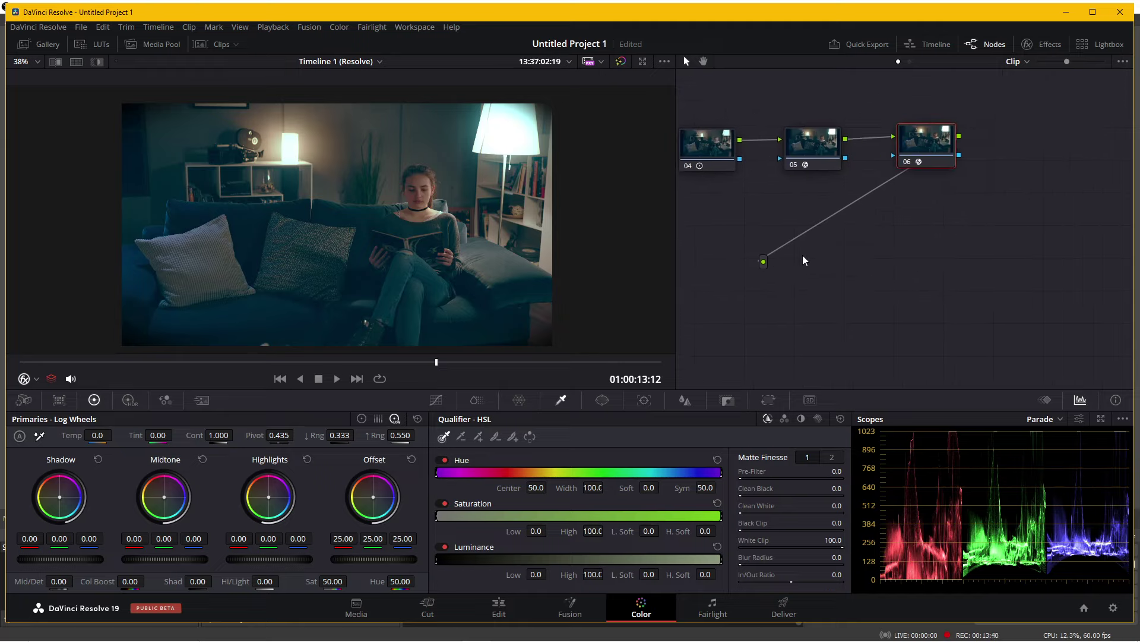
left_click_drag(763, 262, 1013, 267)
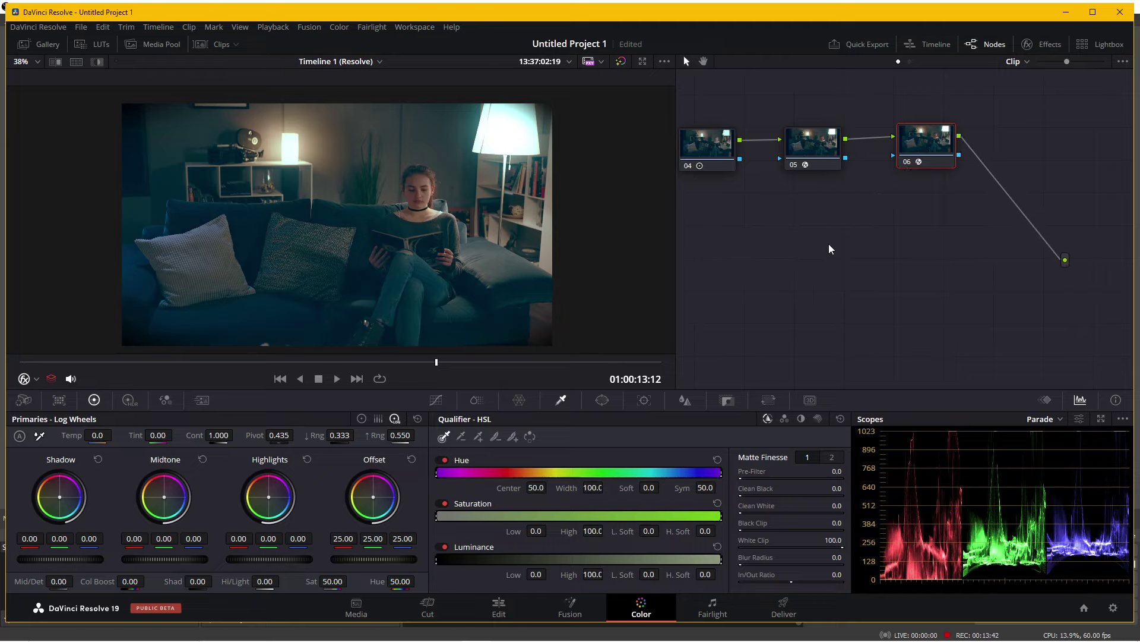
left_click_drag(803, 261, 1040, 260)
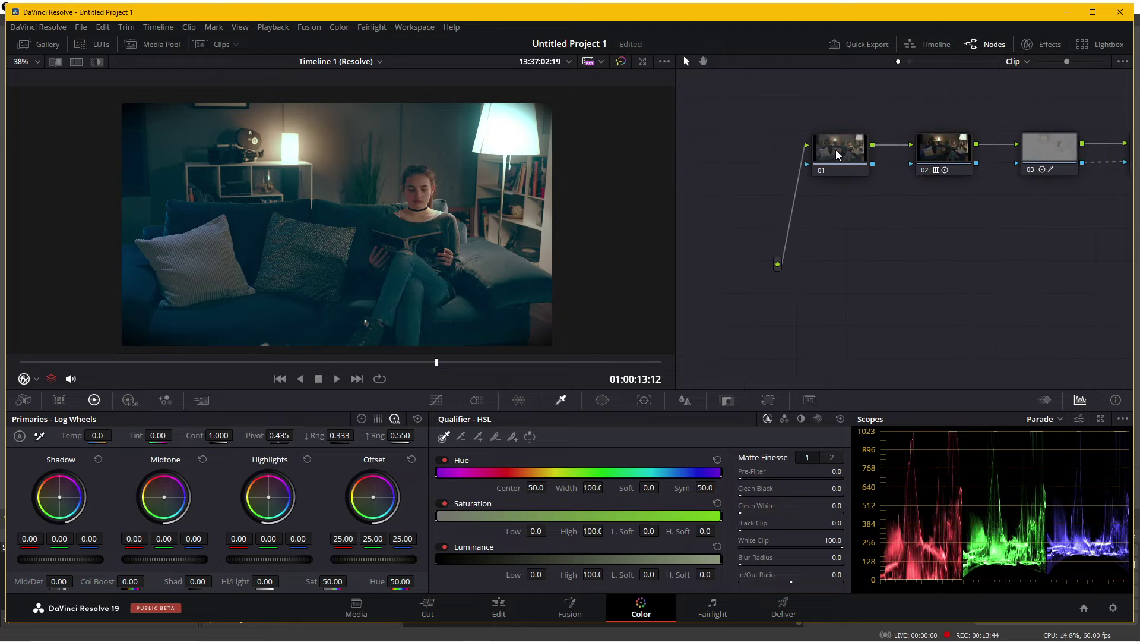
Step: Select node 01 and toggle the grade off and on twice to compare
left_click(838, 155)
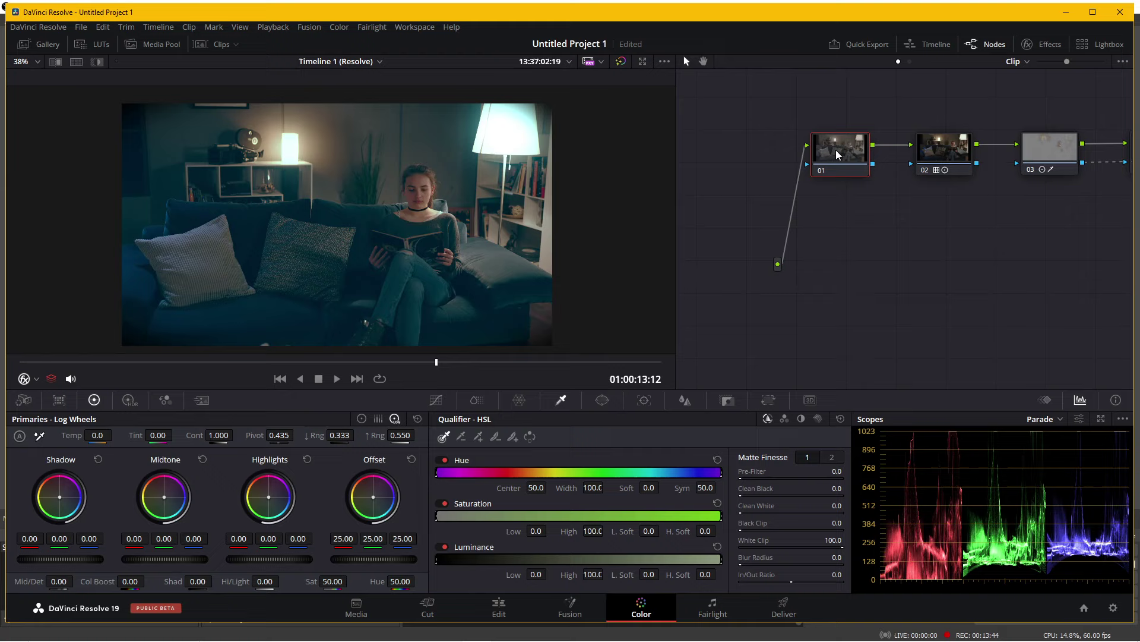
left_click(98, 62)
left_click(98, 62)
left_click(98, 62)
left_click(99, 62)
Step: Disable nodes 04 and 05 with Ctrl+D so the clip appears ungraded
scroll(861, 288, "right", 5)
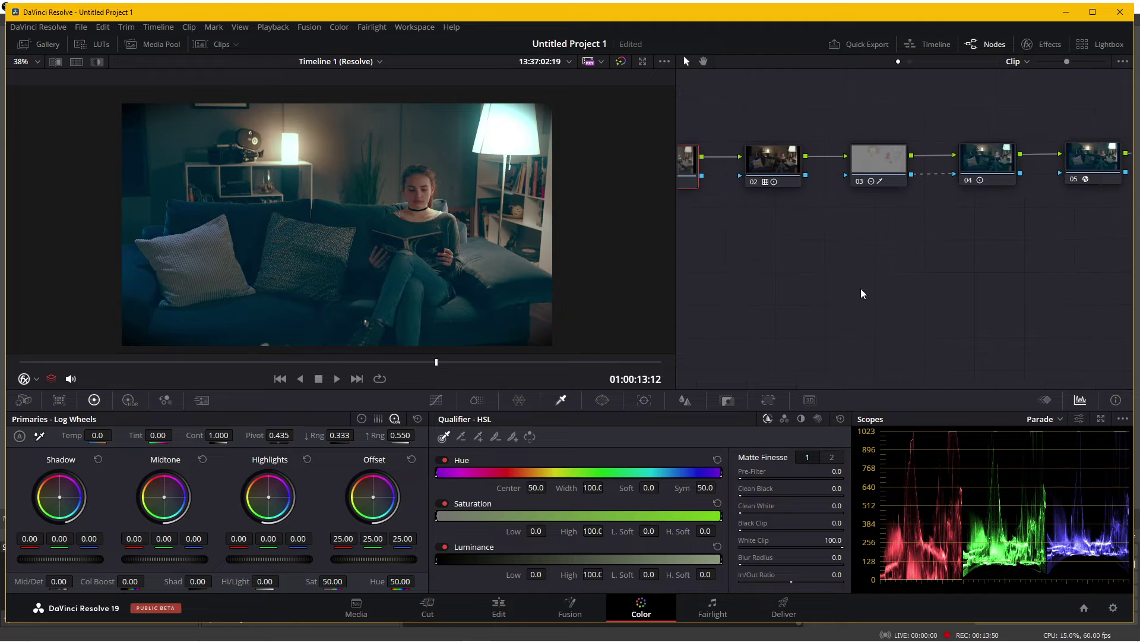
scroll(869, 274, "down", 1)
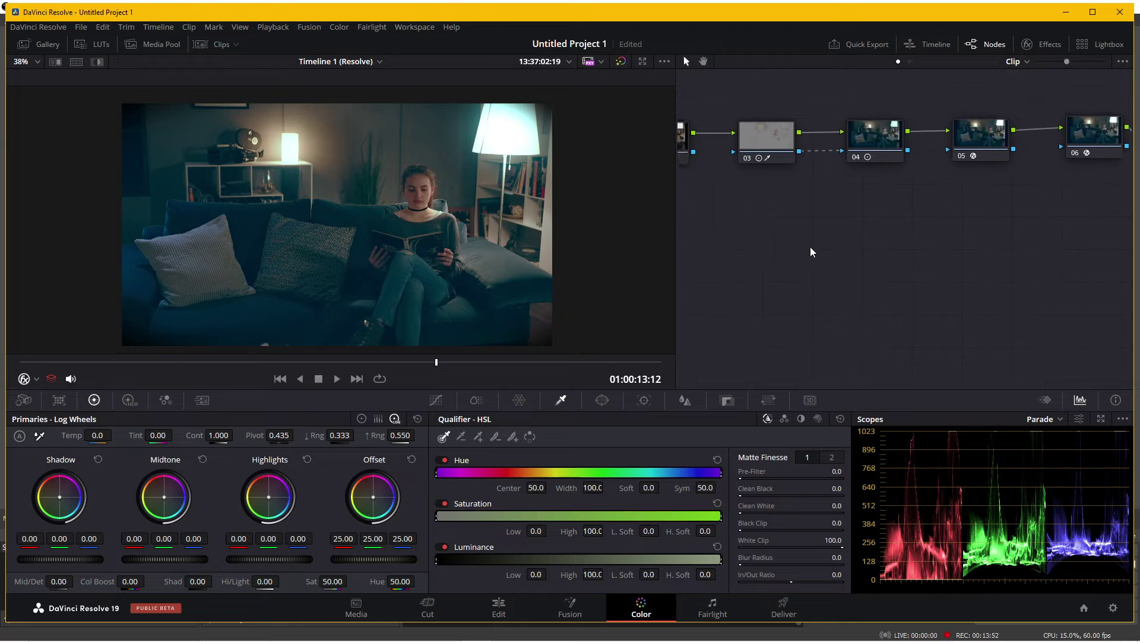
scroll(950, 254, "left", 5)
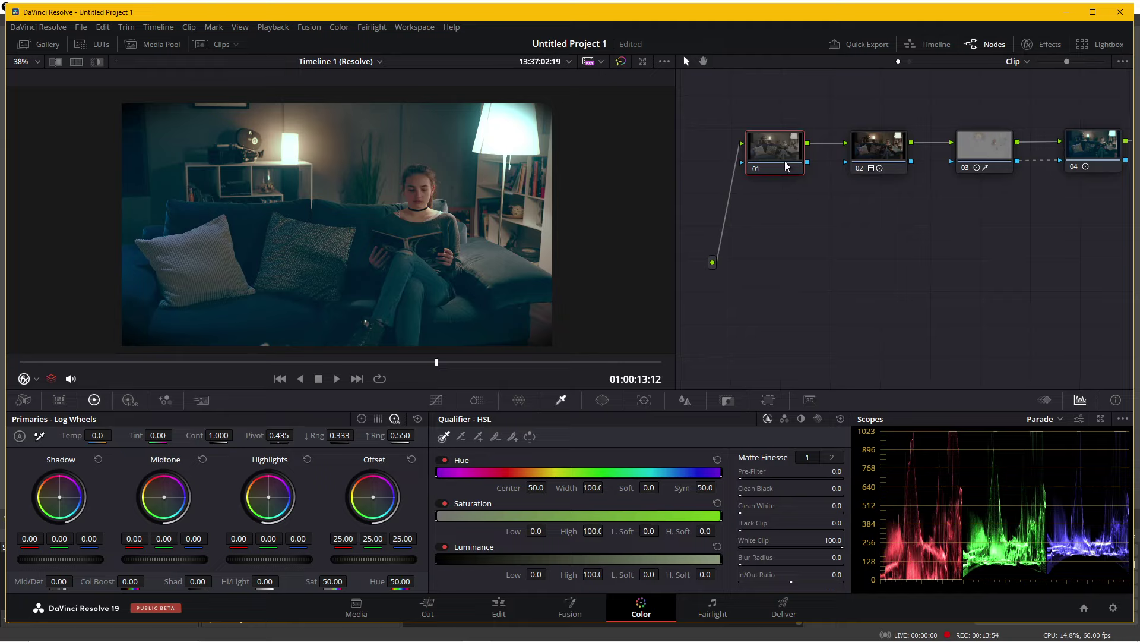
scroll(961, 225, "down", 1)
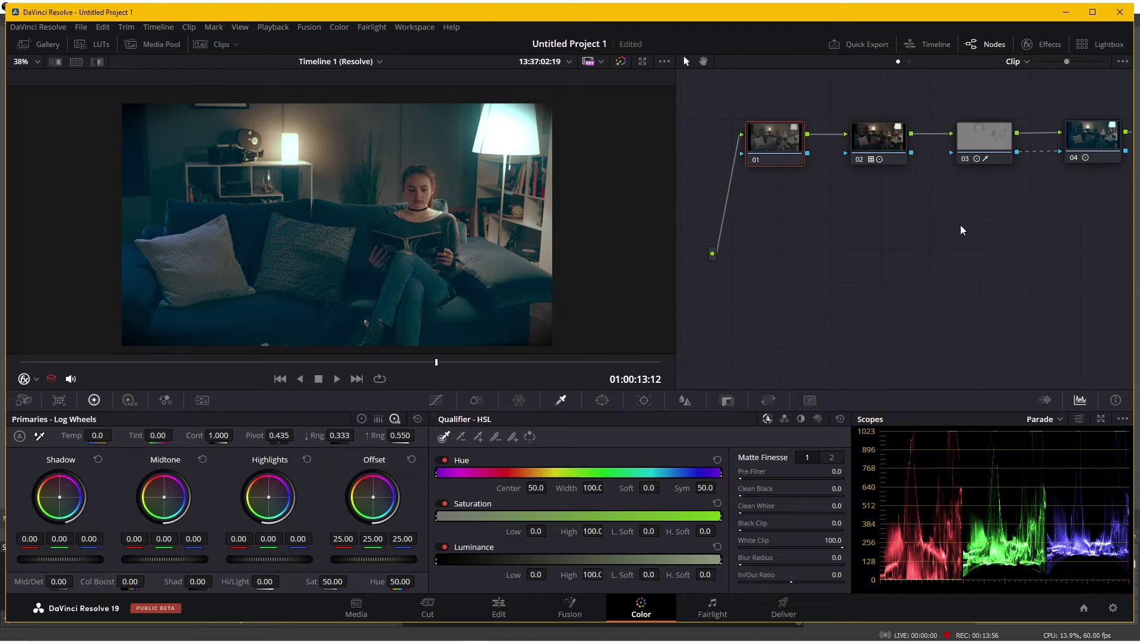
scroll(842, 280, "up", 5)
scroll(842, 280, "right", 2)
mouse_move(711, 116)
left_mouse_down()
mouse_move(1125, 317)
mouse_move(1089, 291)
left_mouse_up()
key("ctrl+d")
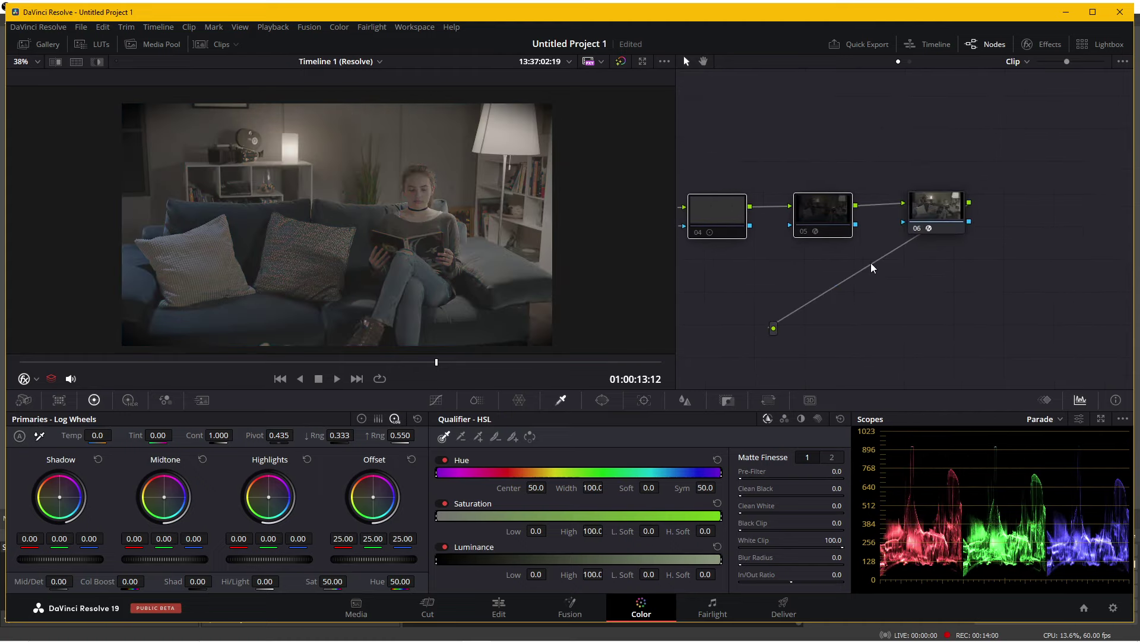
Step: Re-enable nodes 04 and 05
left_click(938, 213)
key("ctrl+d")
scroll(962, 268, "left", 5)
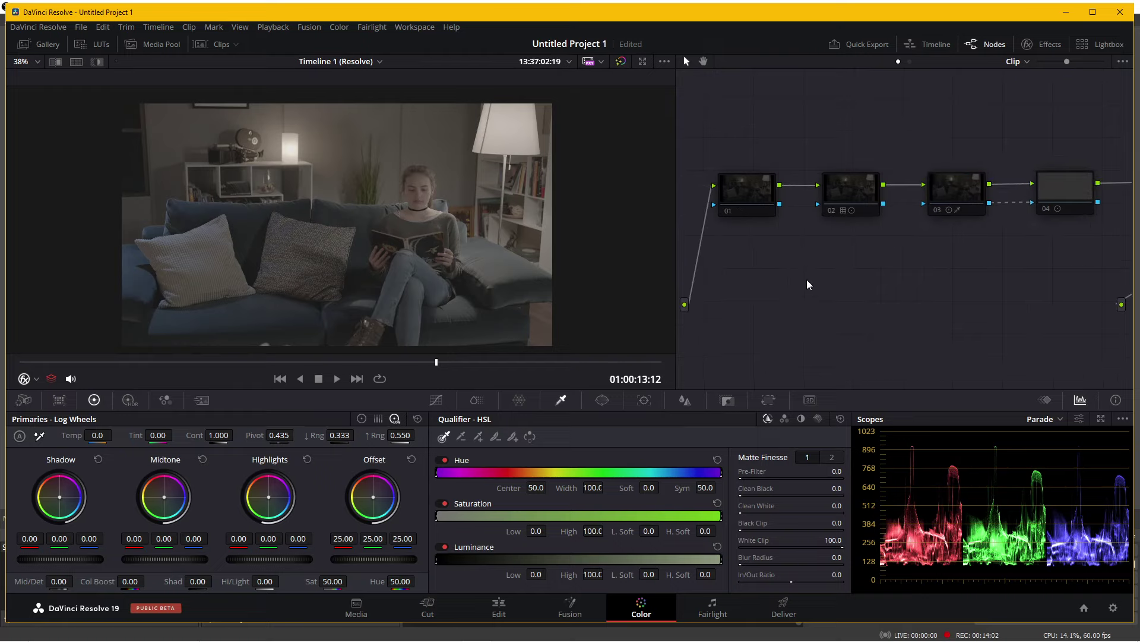
scroll(807, 284, "left", 2)
Step: Add a parallel node 02 from node 01 and delete its Parallel mixer
left_click(810, 178)
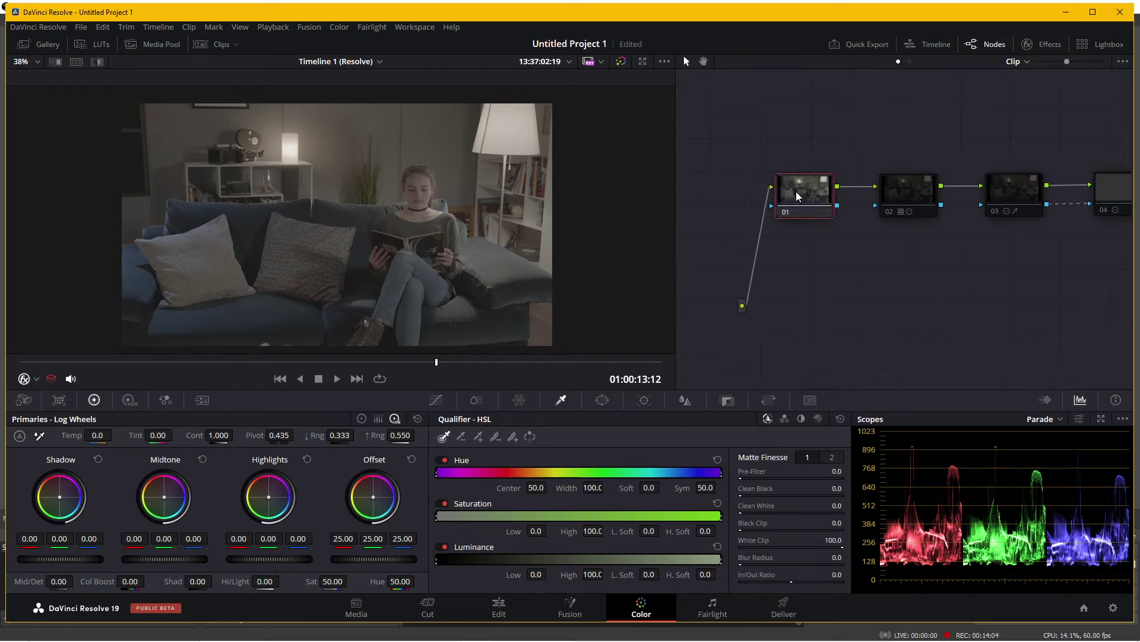
left_click_drag(803, 198, 808, 235)
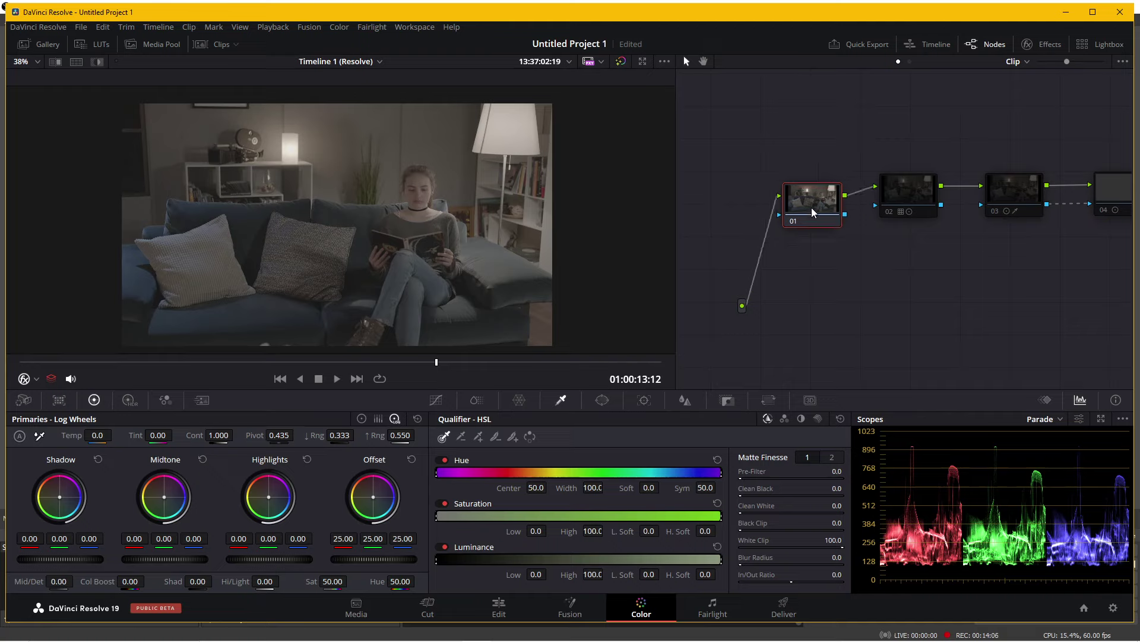
right_click(808, 236)
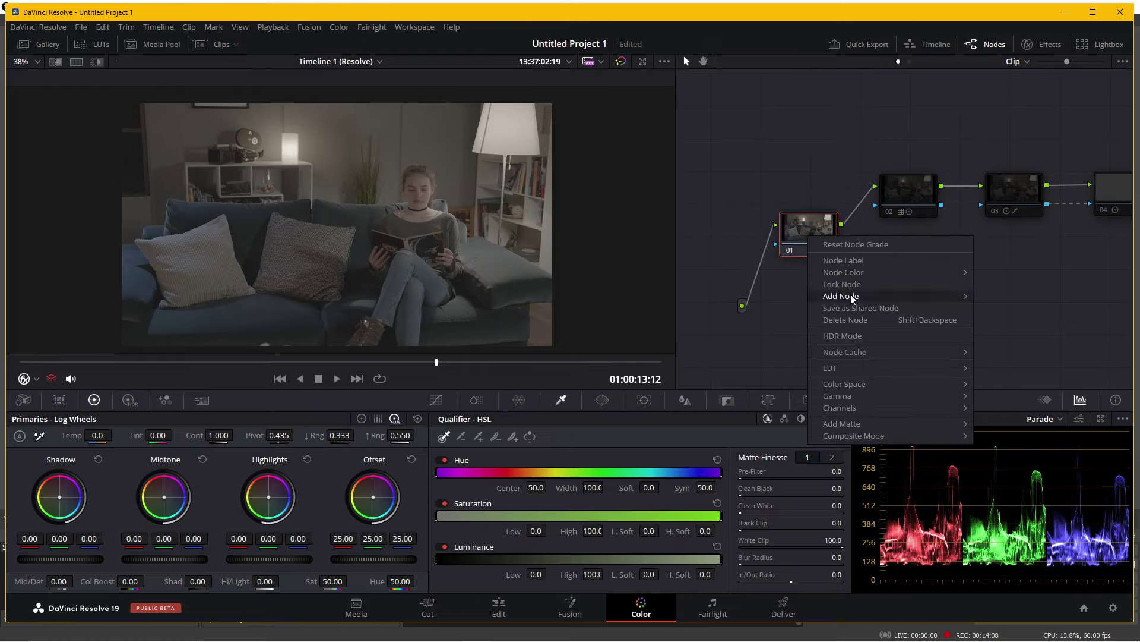
mouse_move(850, 295)
left_click(1009, 320)
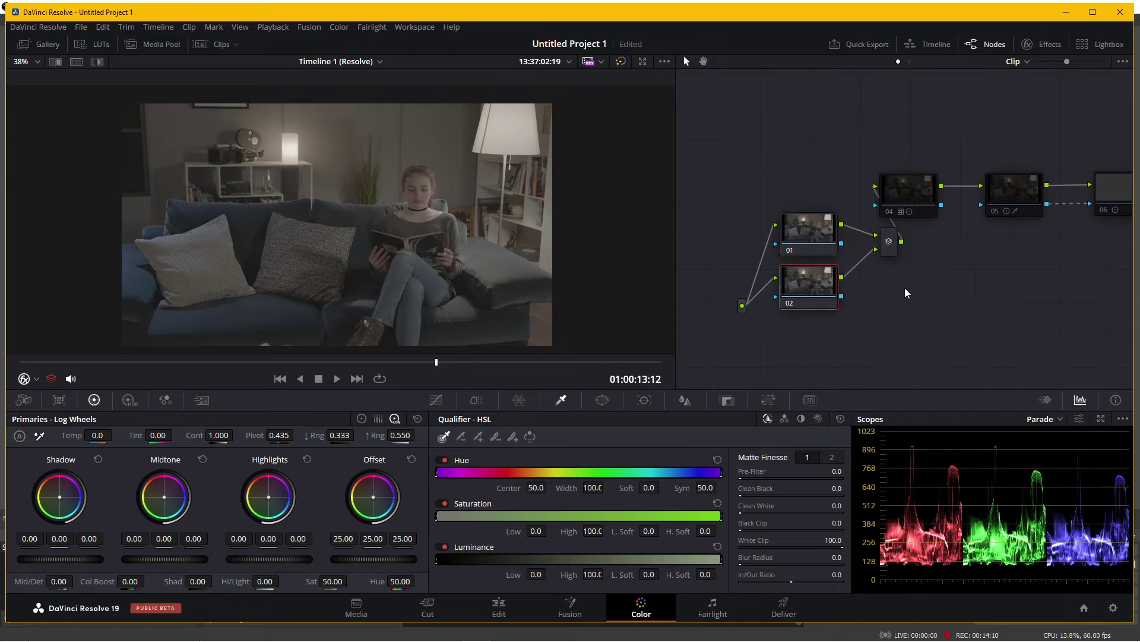
left_click(893, 250)
key("Delete")
Step: Rearrange nodes 01 and 02 and link node 02 directly to the final output
left_click_drag(813, 240, 813, 199)
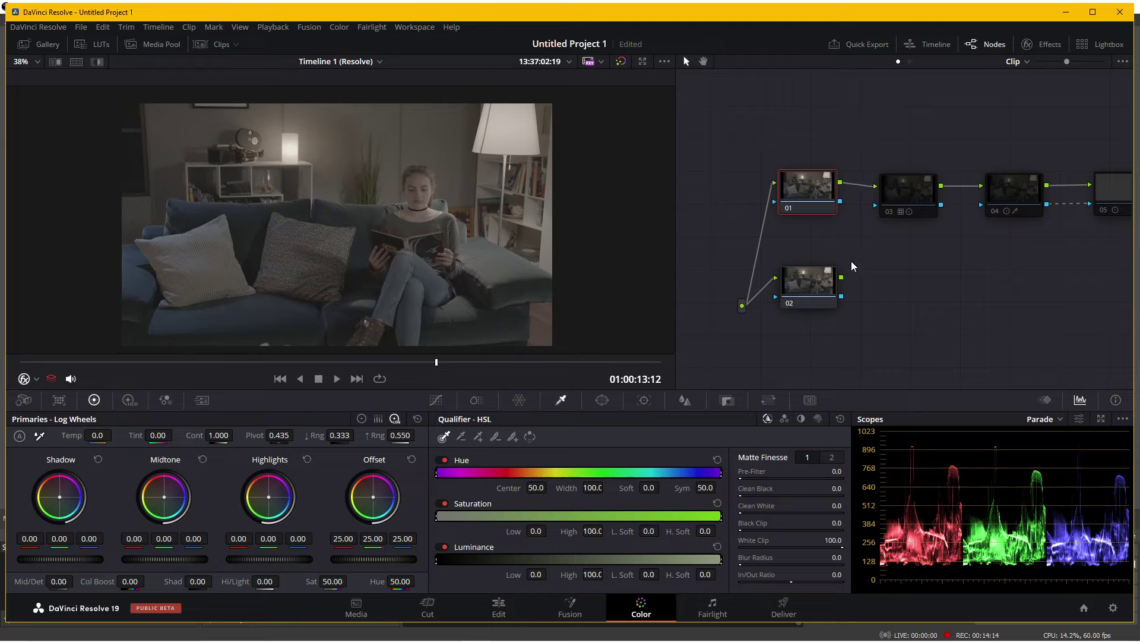
left_click_drag(812, 288, 841, 296)
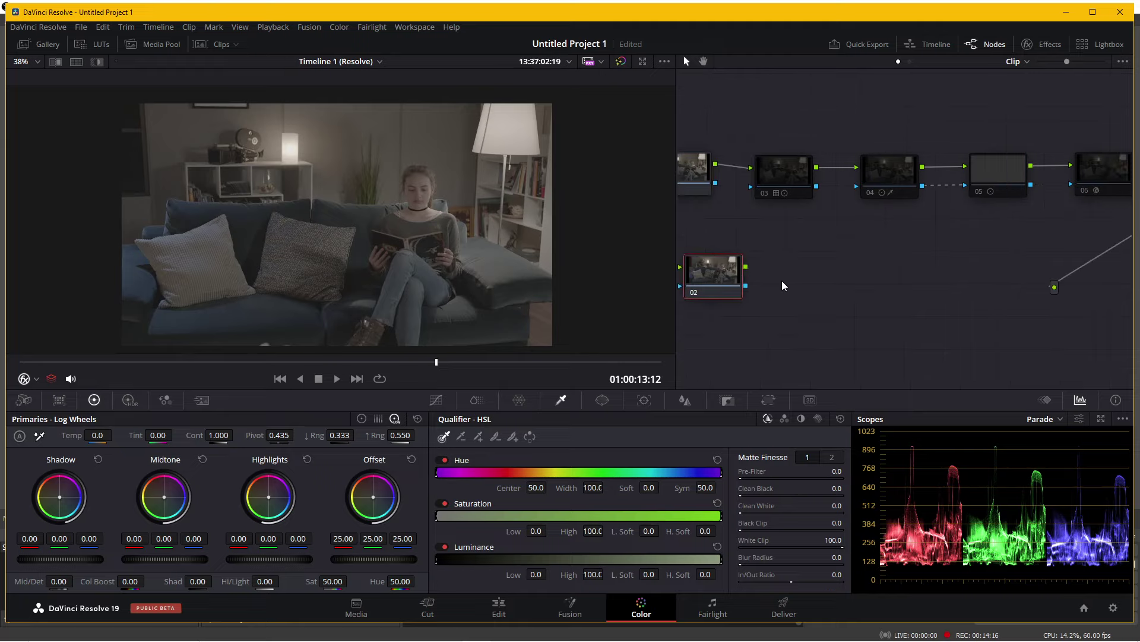
left_click_drag(739, 266, 1047, 288)
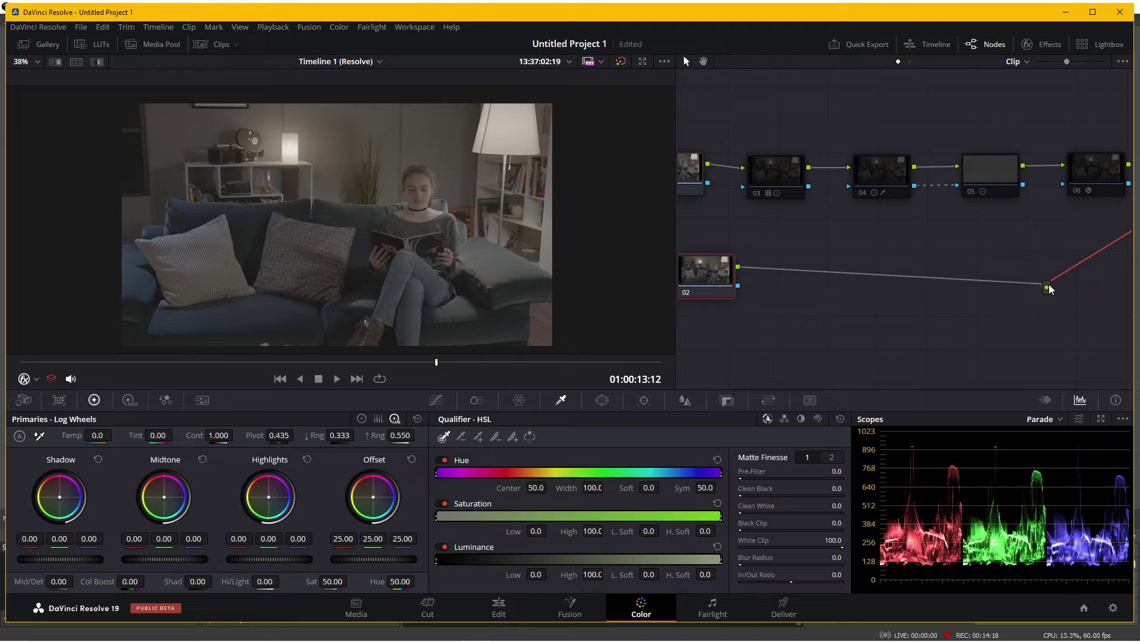
mouse_move(908, 251)
left_mouse_down()
mouse_move(893, 275)
mouse_move(842, 260)
left_mouse_up()
left_click_drag(972, 287, 841, 285)
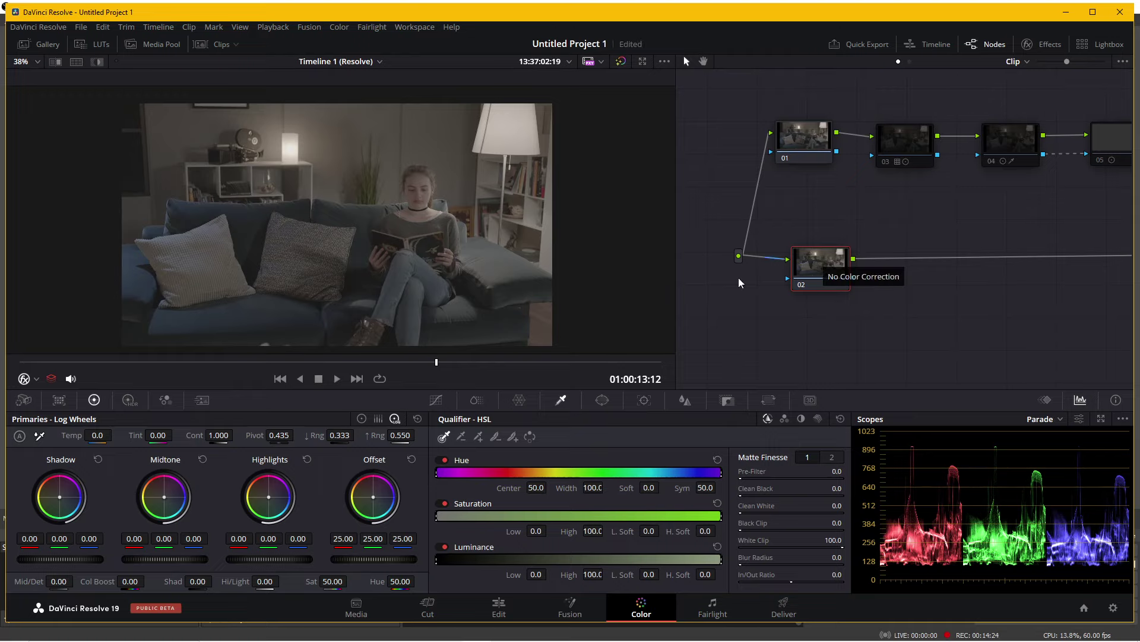
left_click(256, 630)
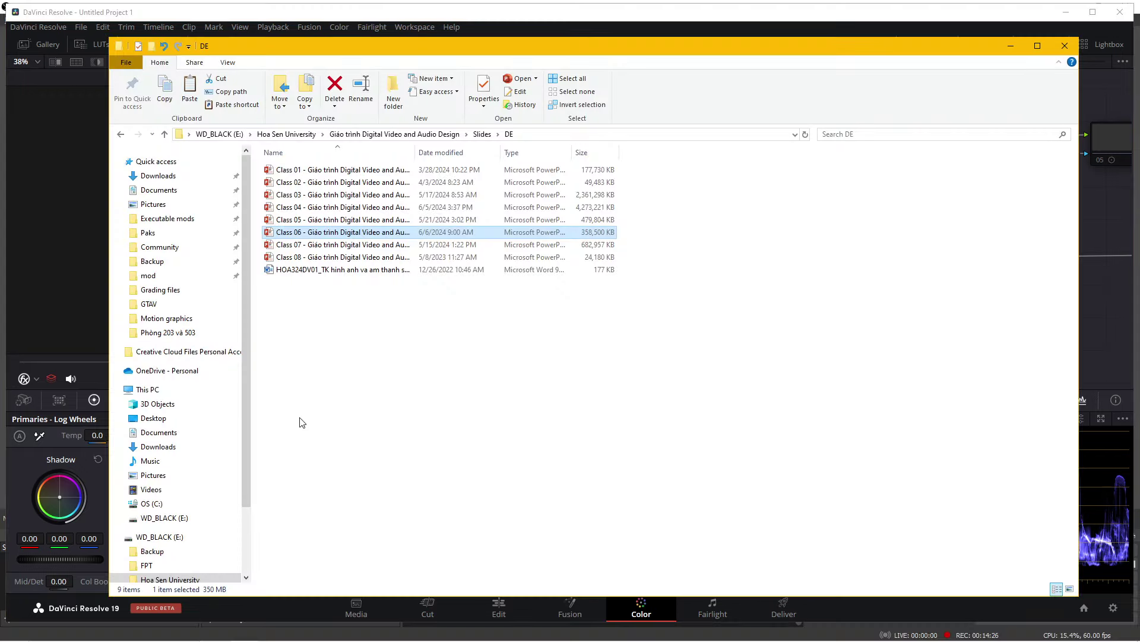
left_click(158, 446)
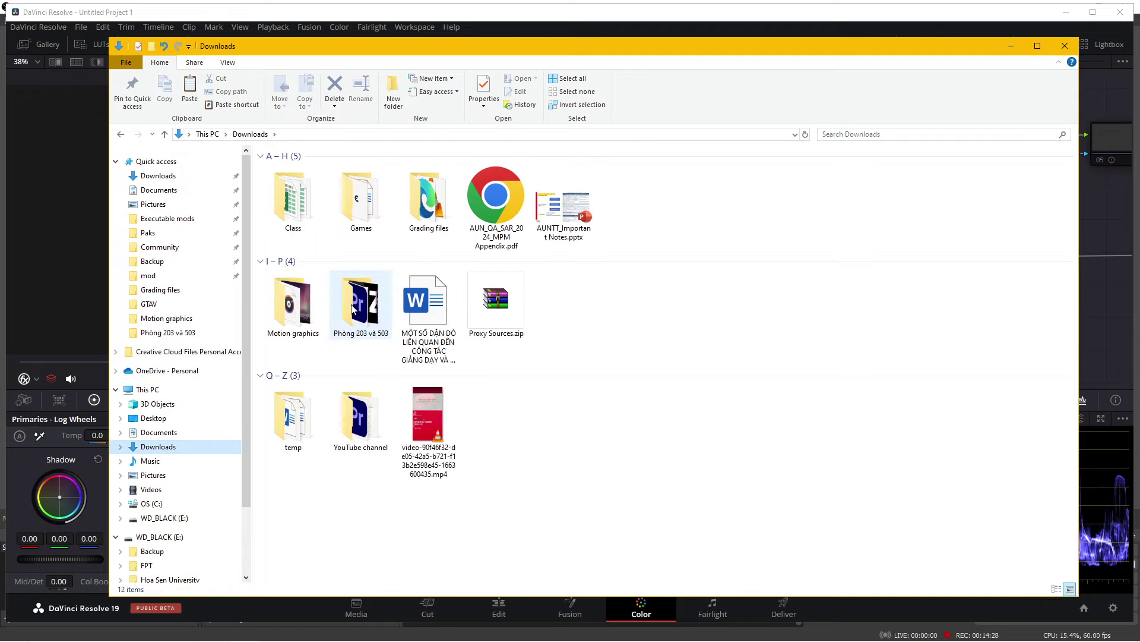
double_click(423, 202)
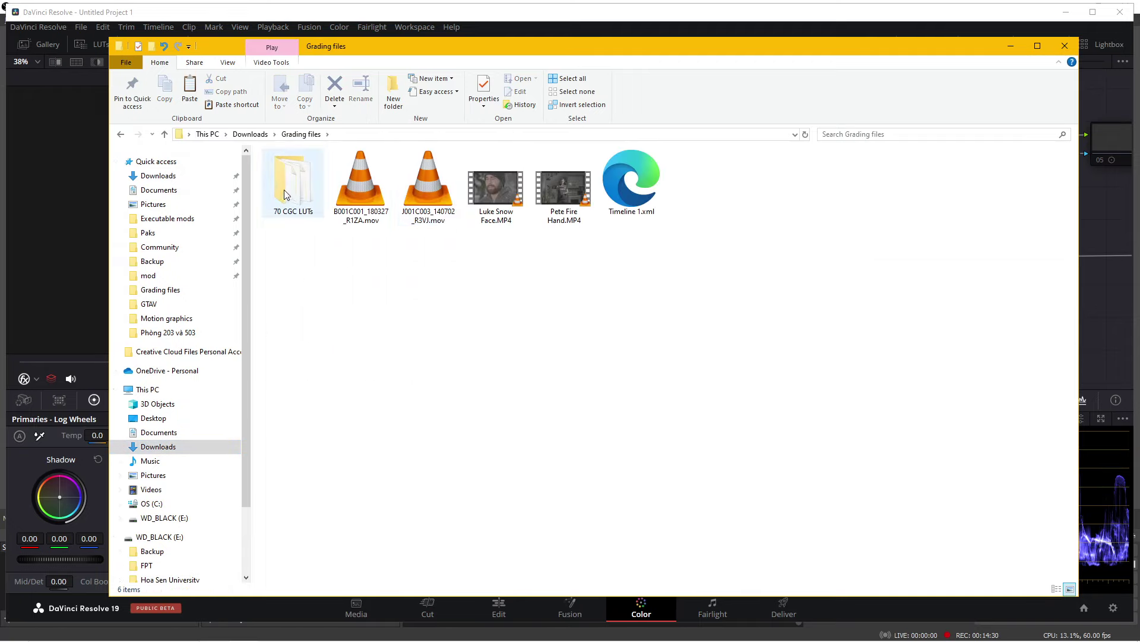
left_click(94, 241)
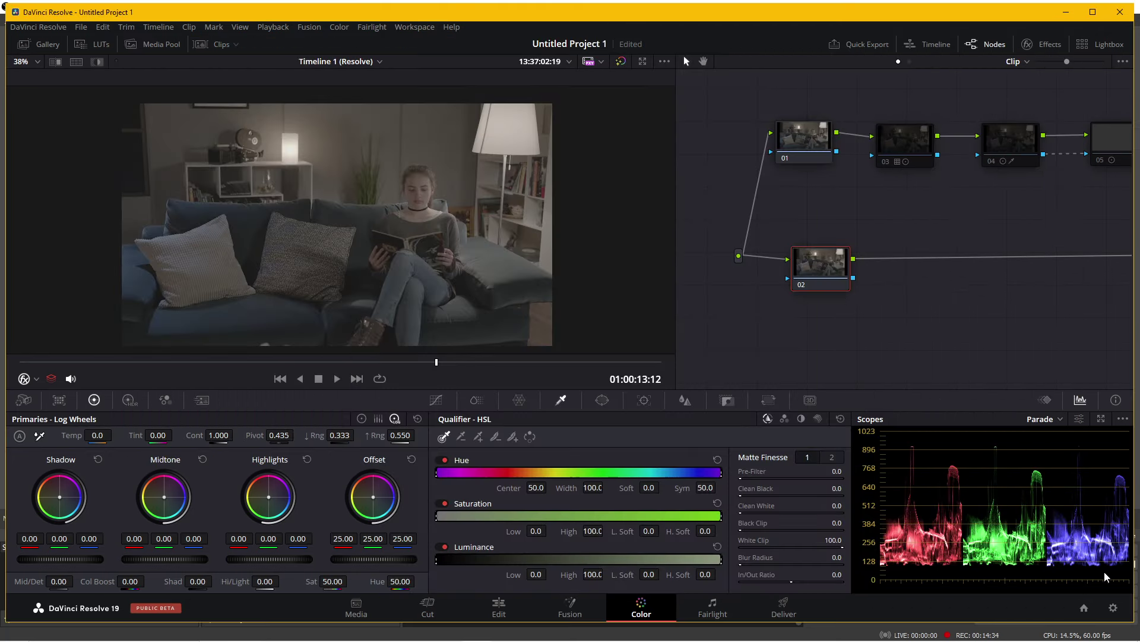
Step: Show the Color Management page of Project Settings
left_click(1113, 609)
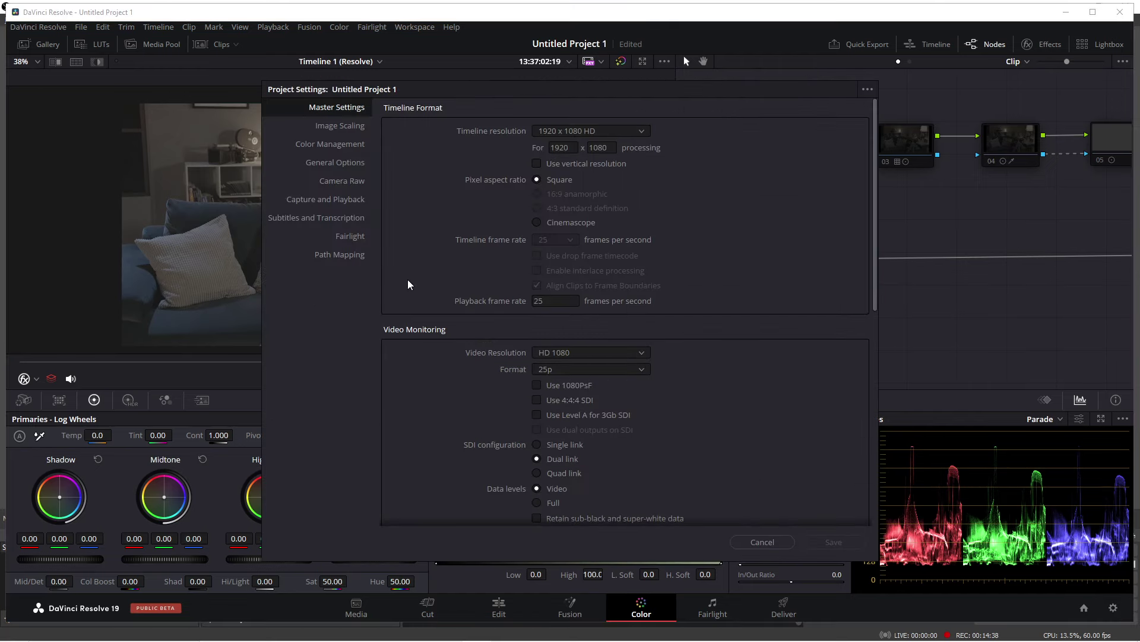
left_click(350, 149)
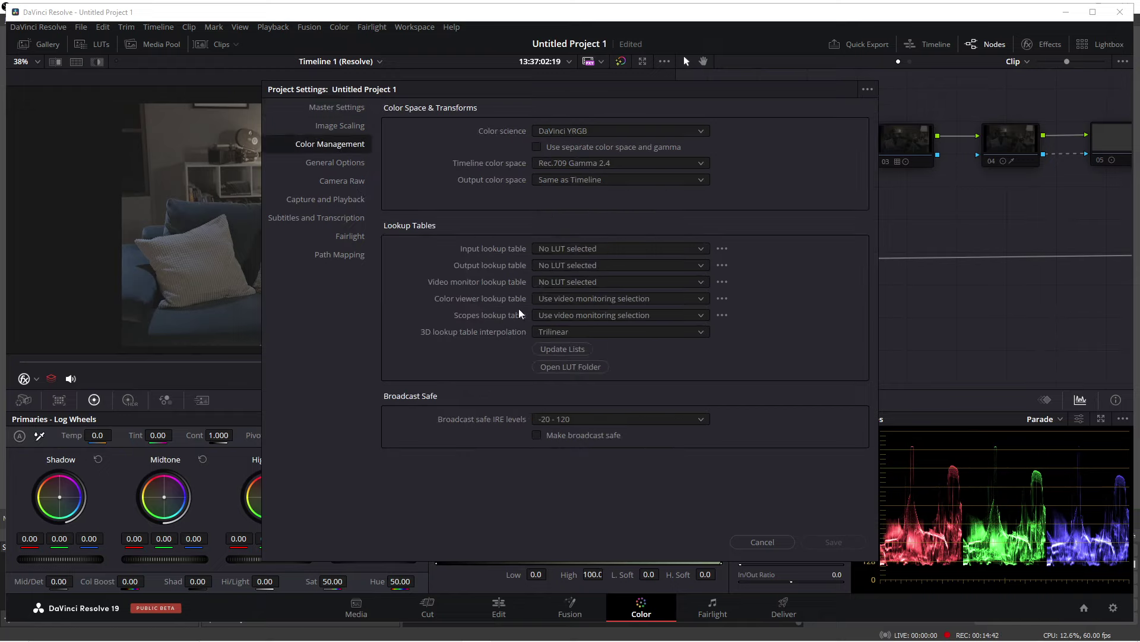
Step: Open the LUT folder and copy the 70 CGC LUTs folder from Downloads > Grading files
left_click(552, 369)
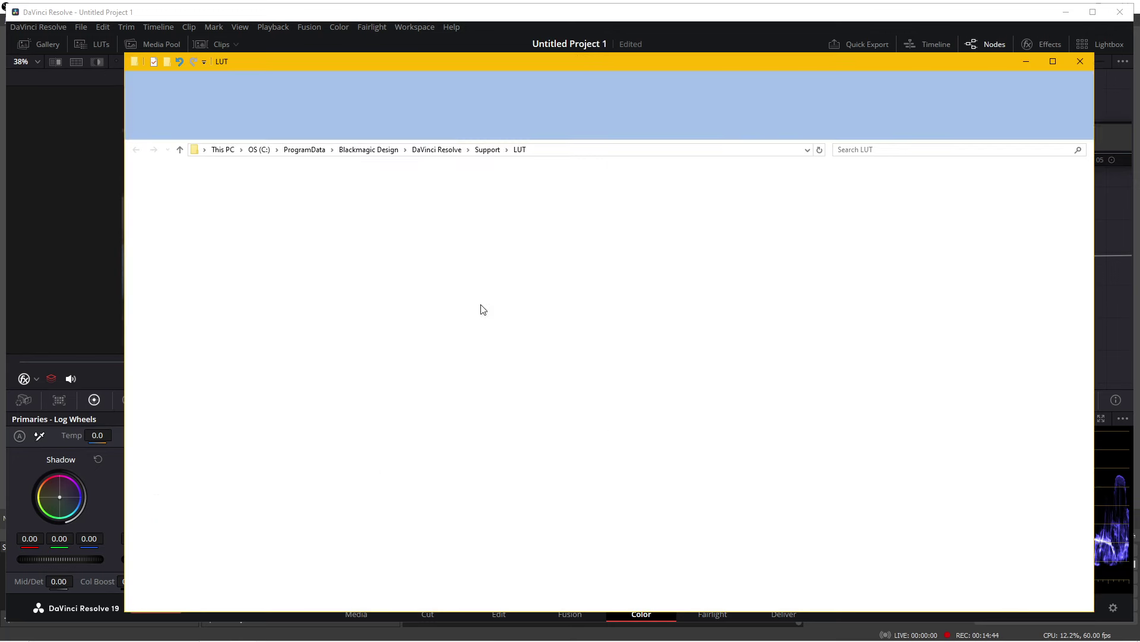
left_click(174, 462)
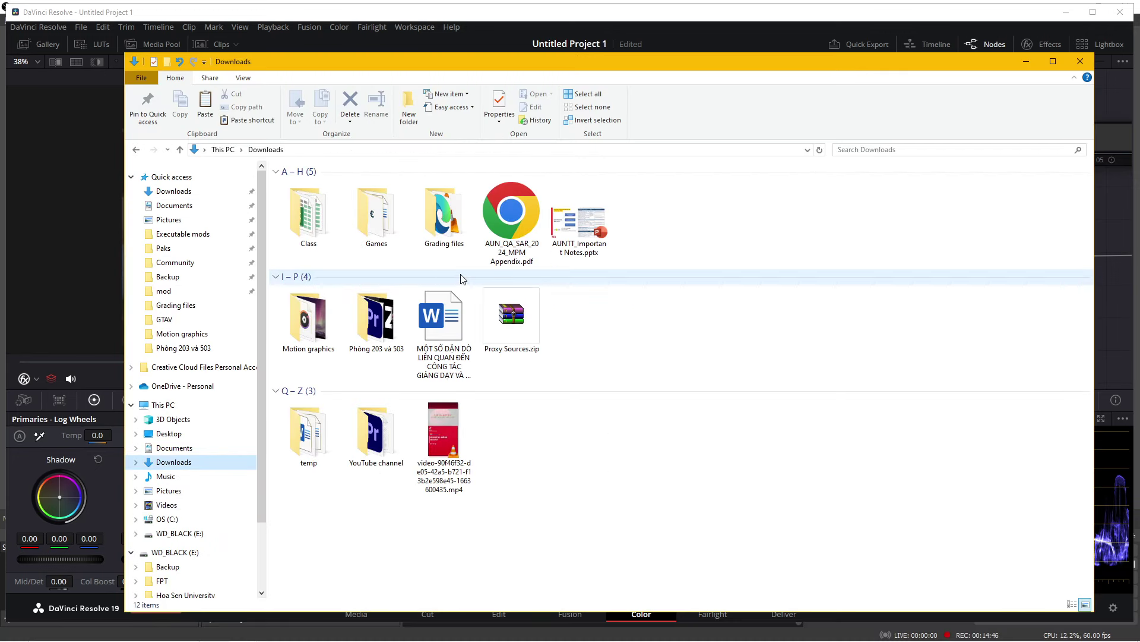
double_click(438, 204)
left_click(308, 201)
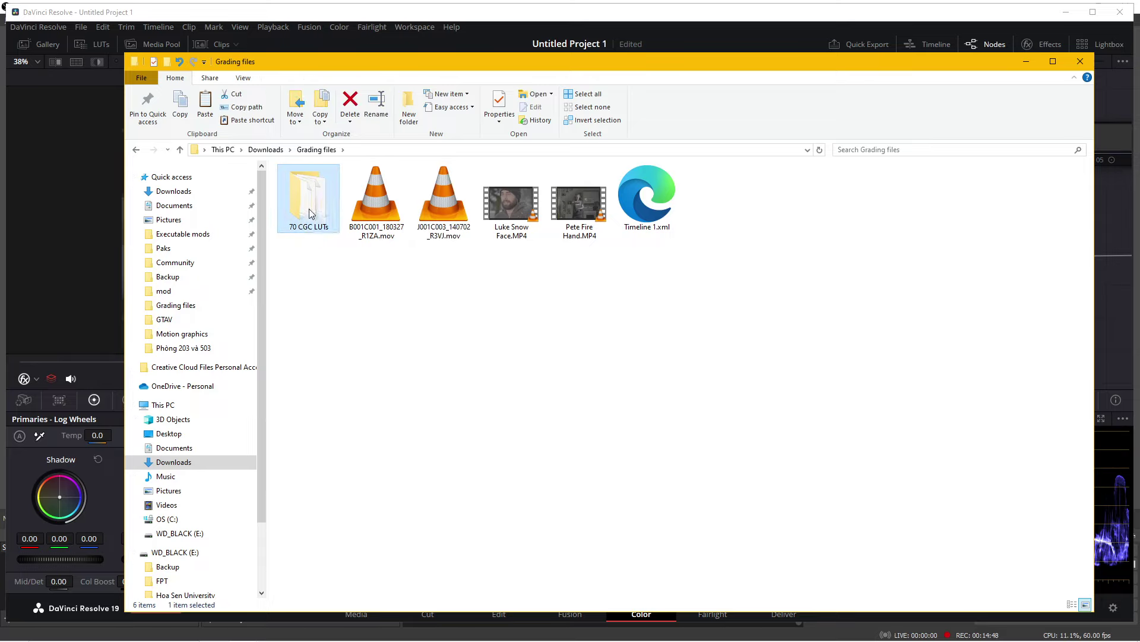
right_click(310, 209)
left_click(337, 531)
Step: Paste the 70 CGC LUTs into Resolve's LUT folder, replacing existing files, and return to Resolve
left_click(136, 150)
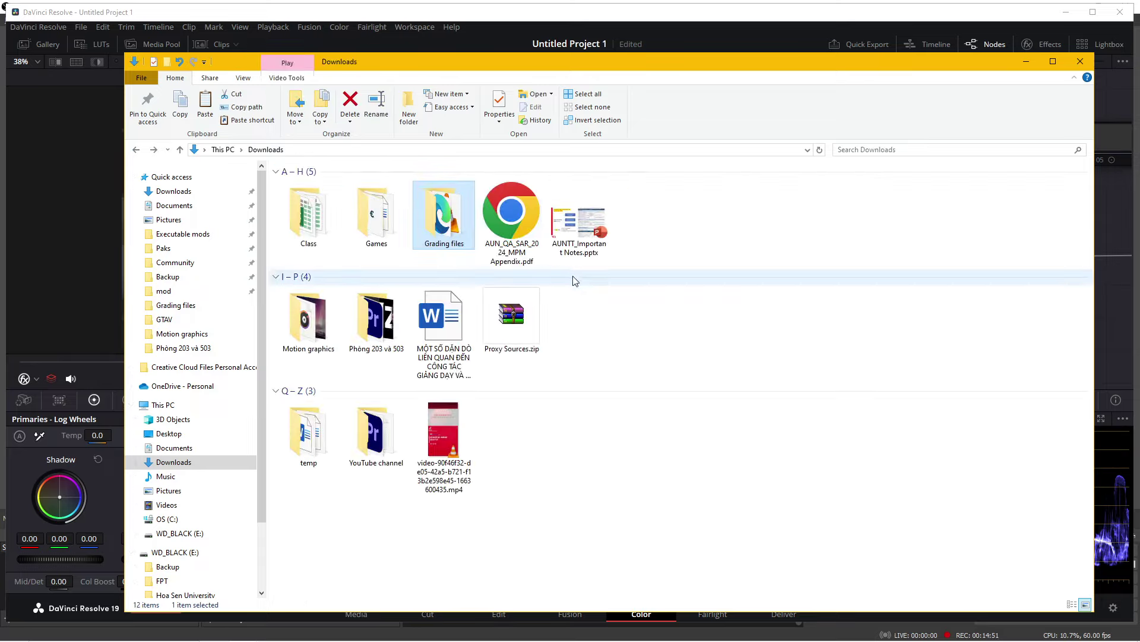
left_click(136, 151)
right_click(703, 265)
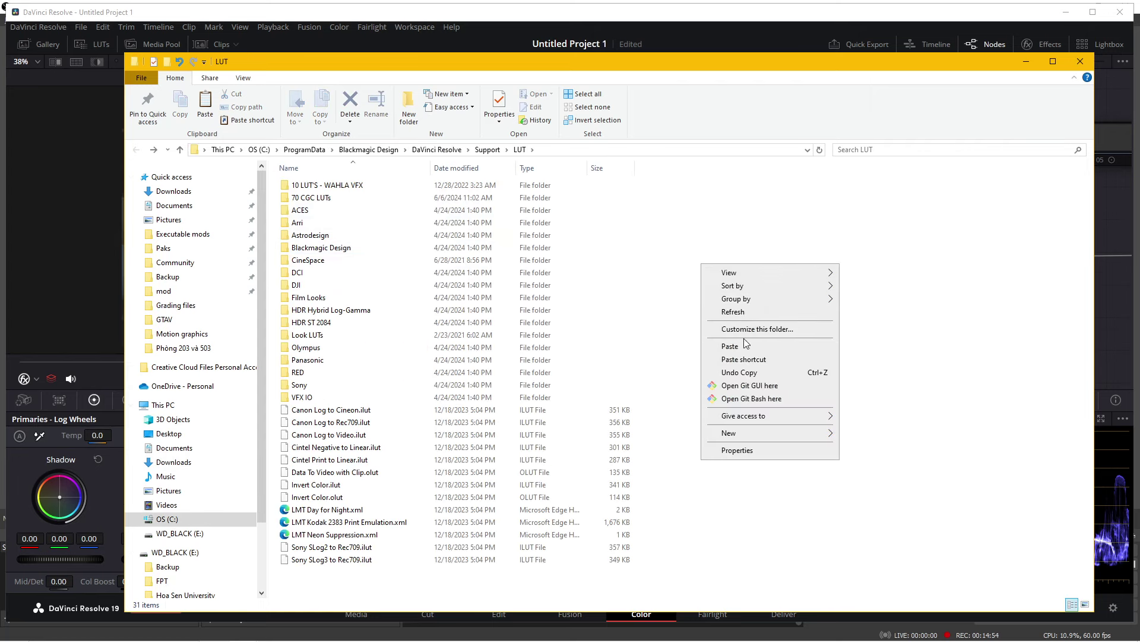
left_click(711, 342)
left_click(803, 411)
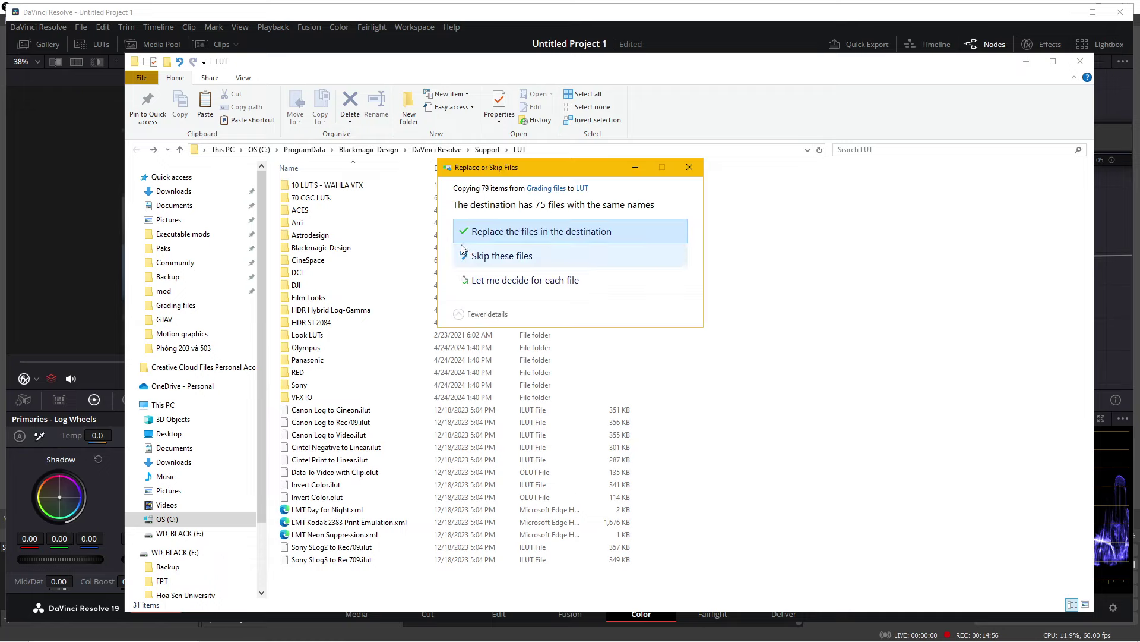
left_click(513, 233)
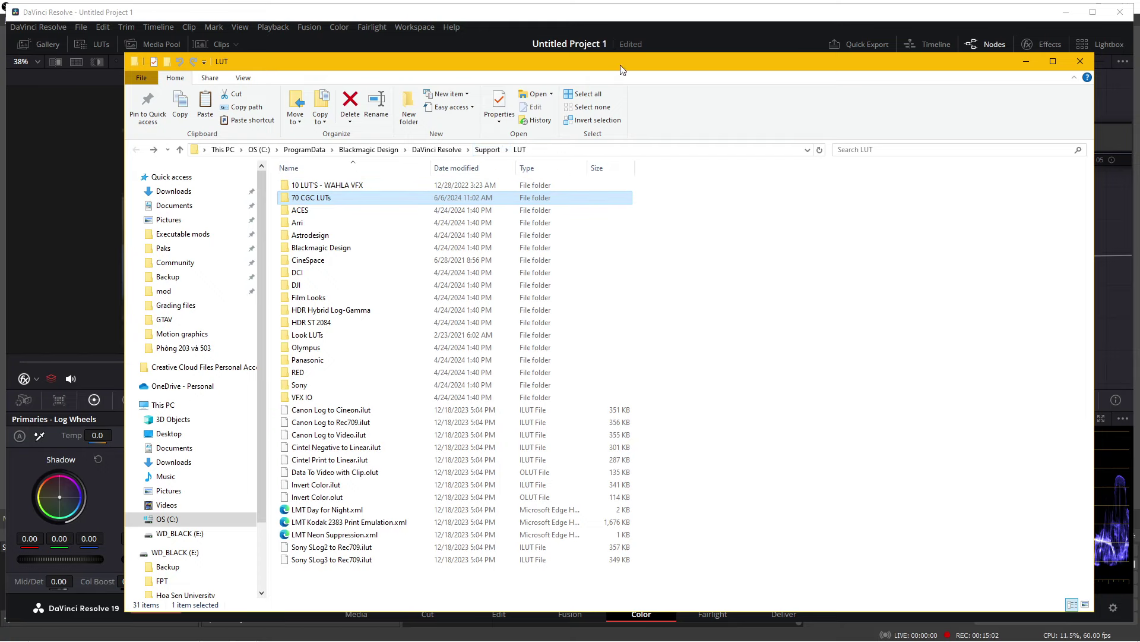
left_click(609, 22)
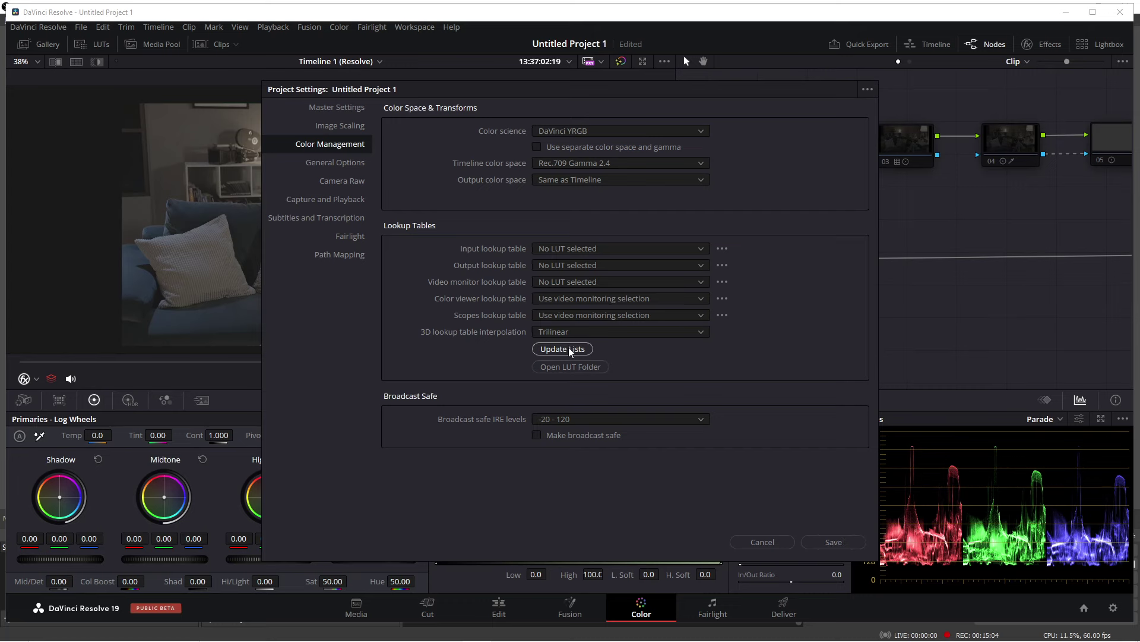
Step: Save the refreshed LUT lists, then add serial node 04 after node 02
left_click(843, 543)
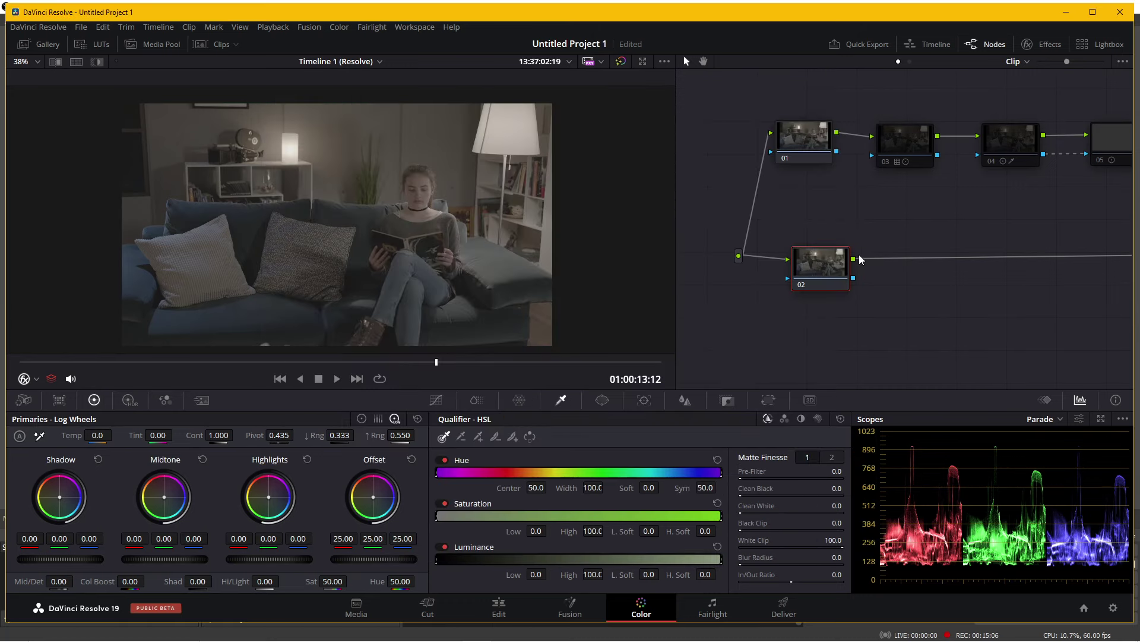
right_click(826, 269)
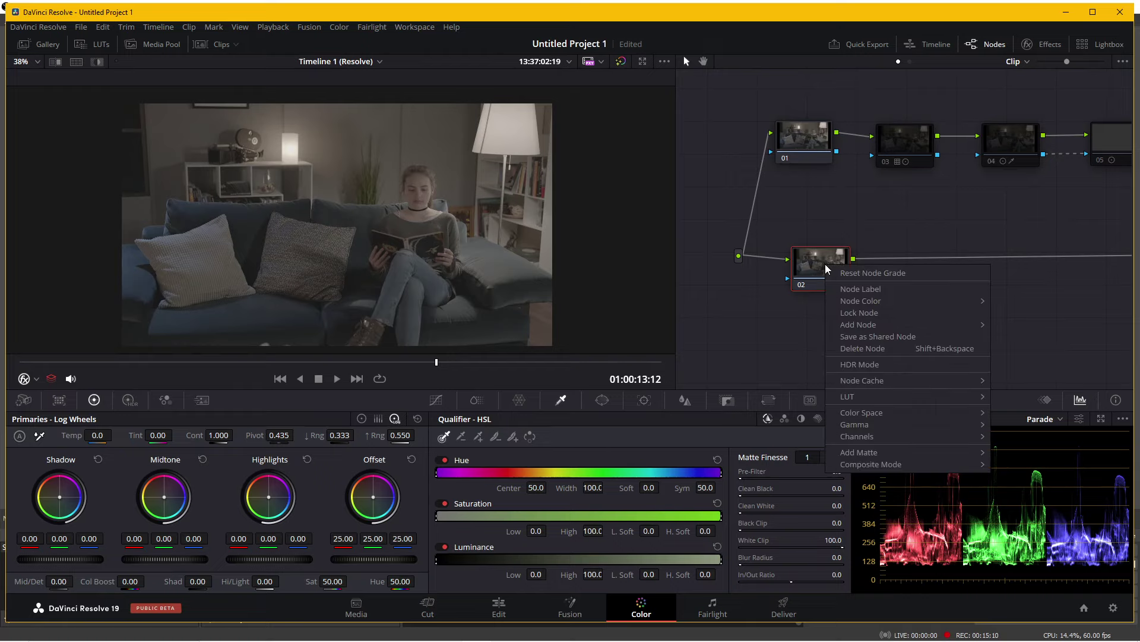
left_click(808, 263)
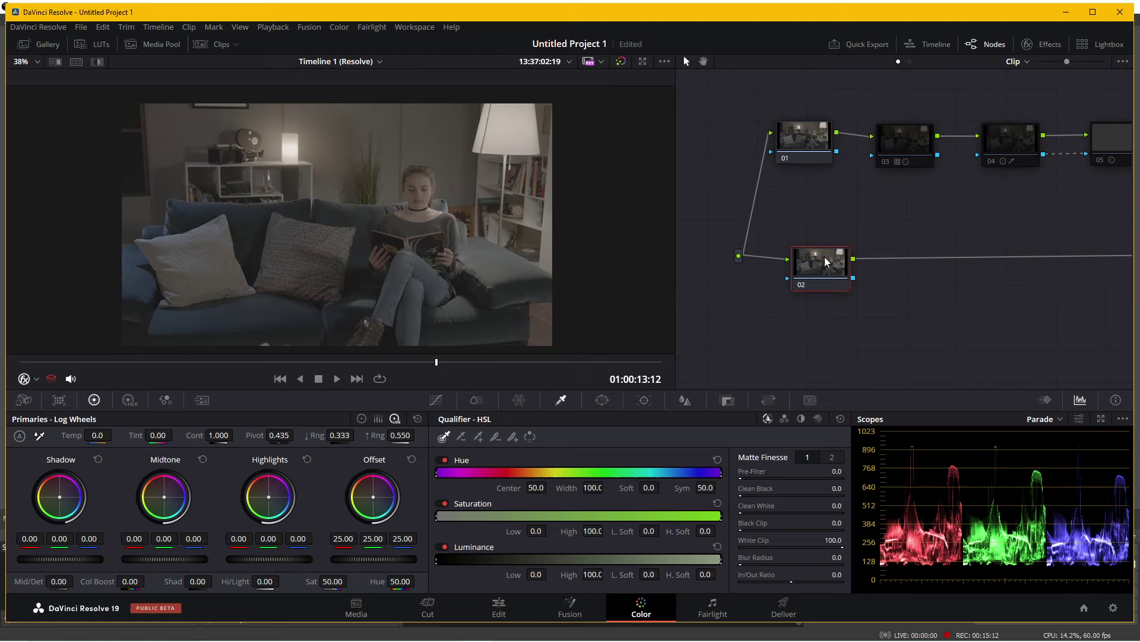
right_click(825, 257)
mouse_move(927, 297)
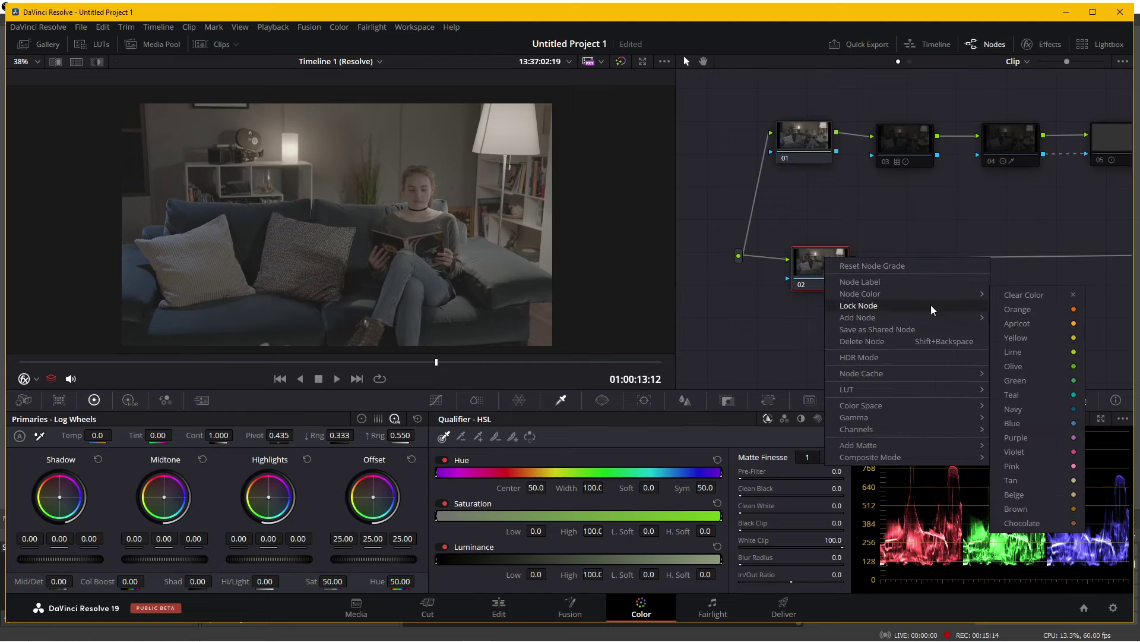
left_click(827, 261)
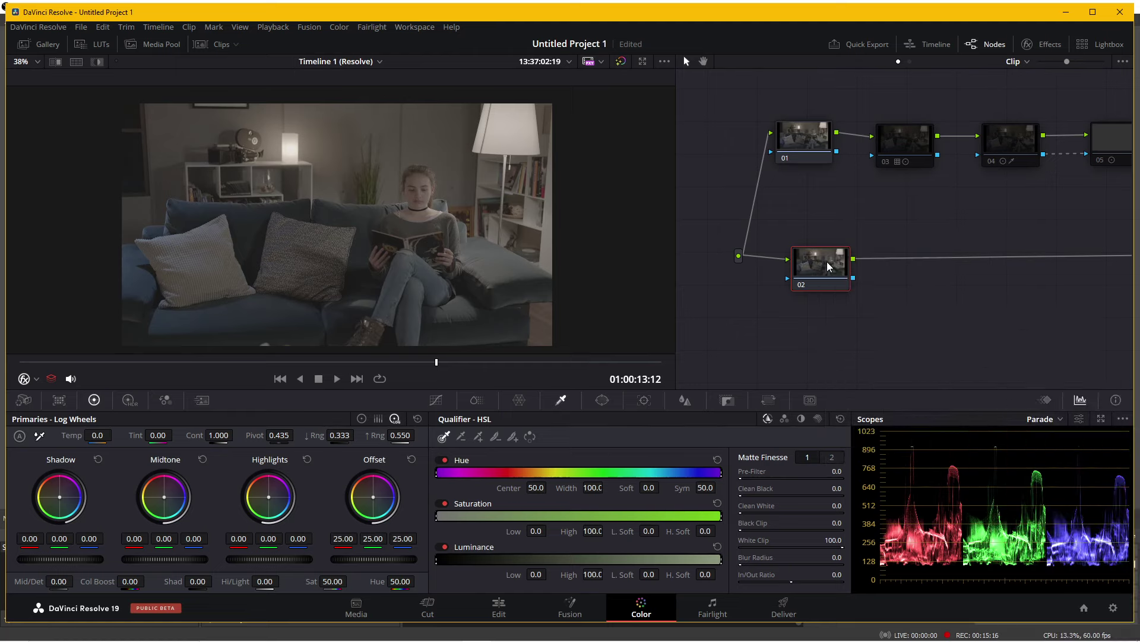
right_click(827, 263)
mouse_move(902, 322)
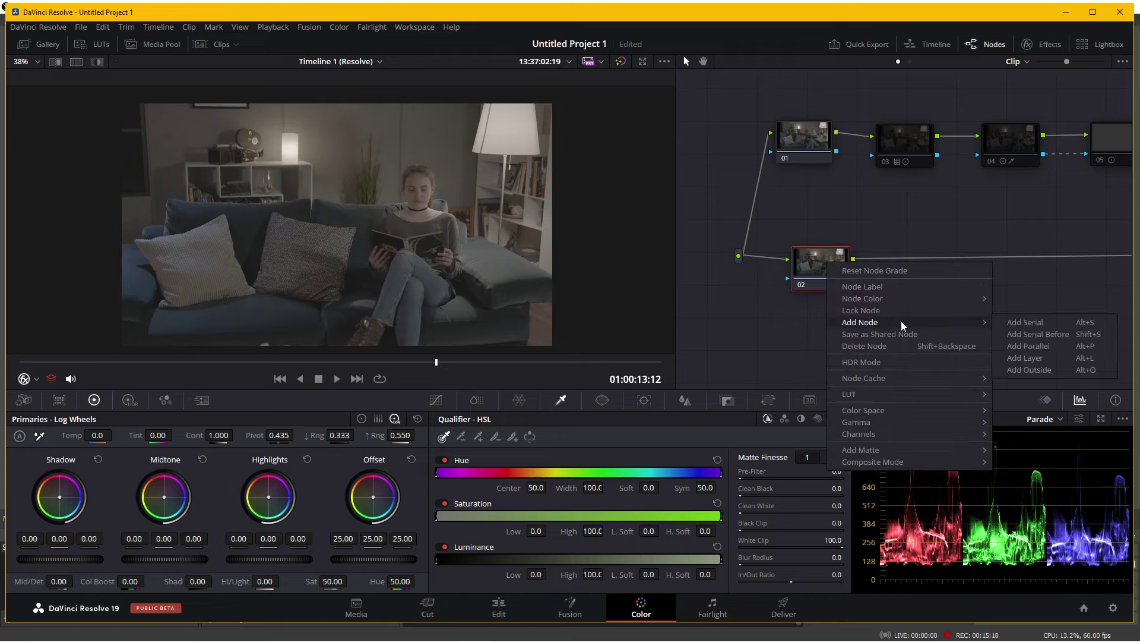
left_click(1014, 323)
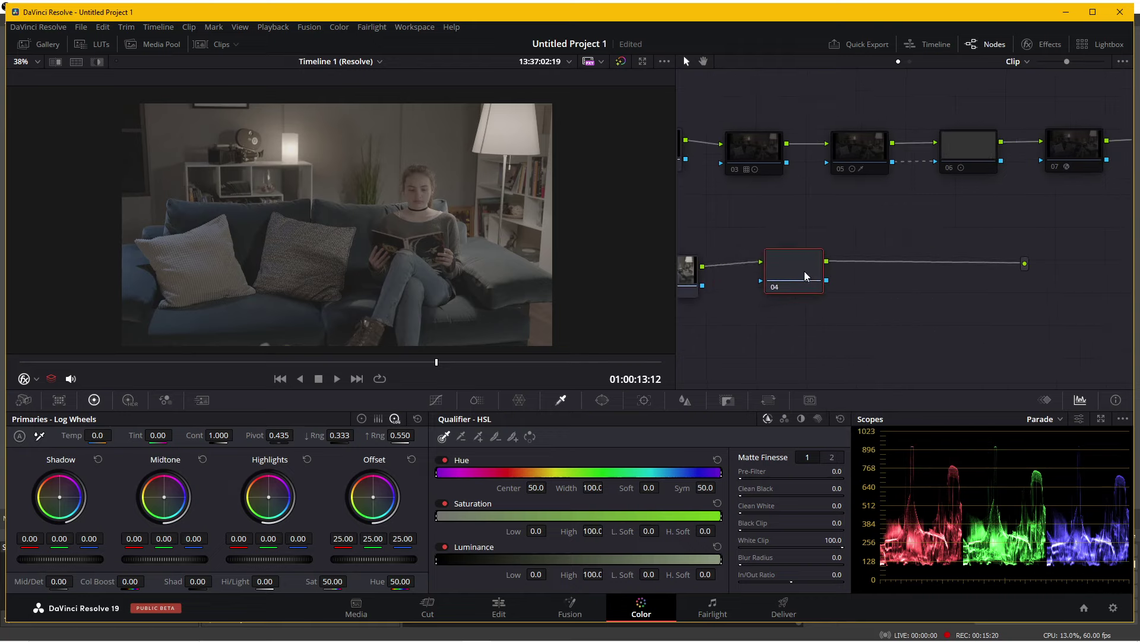
Step: Apply the Arri LogC to Rec709 conversion LUT to node 04
right_click(794, 276)
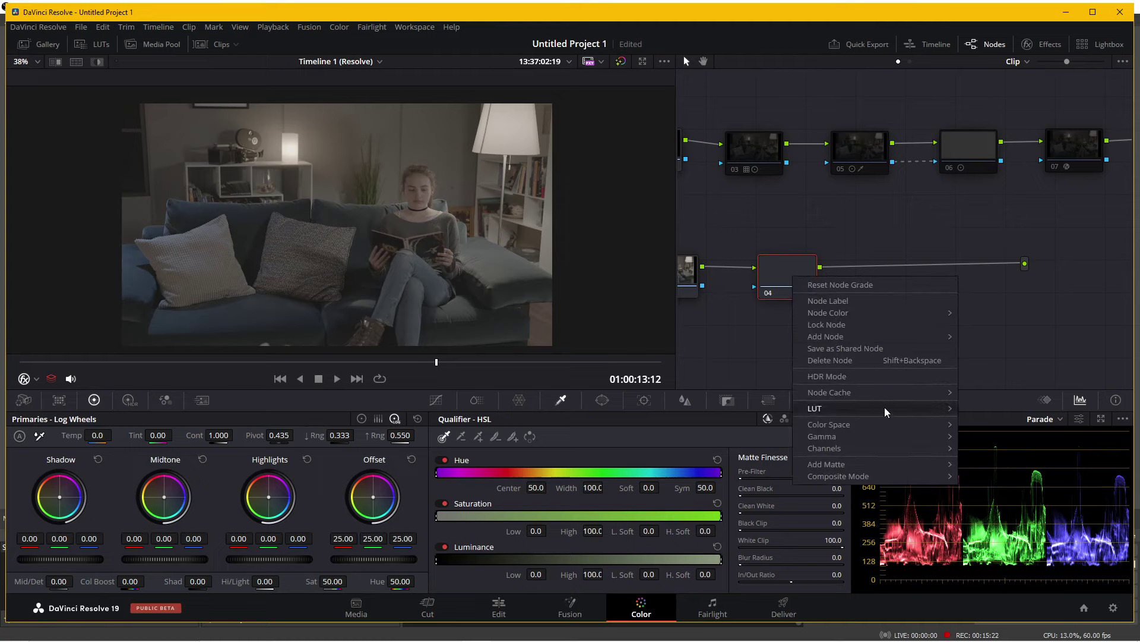
mouse_move(886, 408)
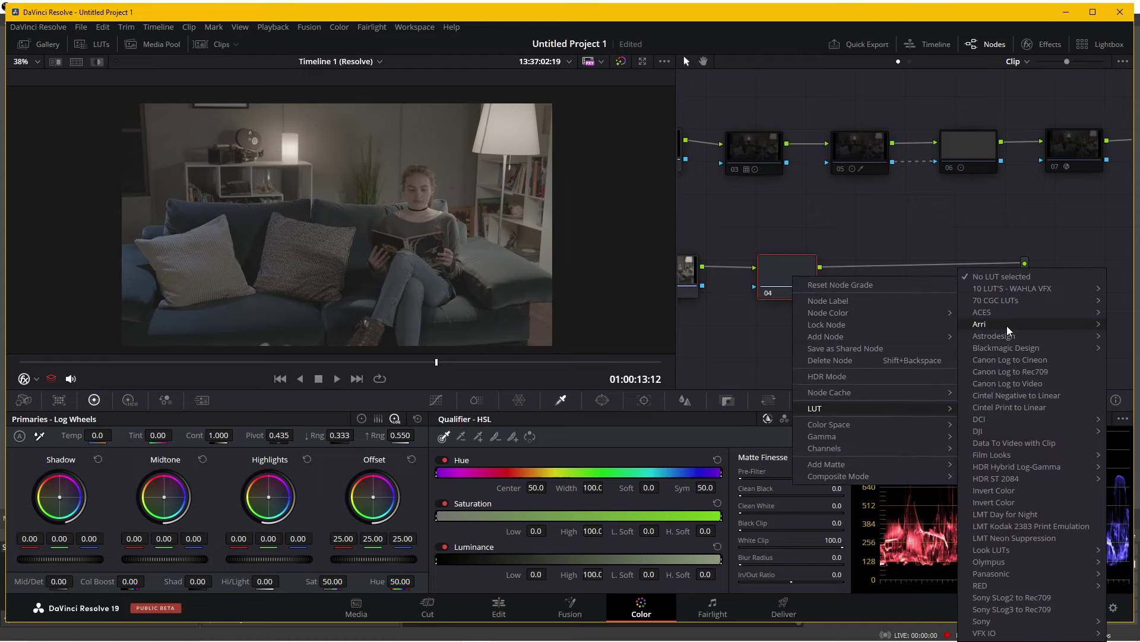
mouse_move(1006, 326)
left_click(897, 327)
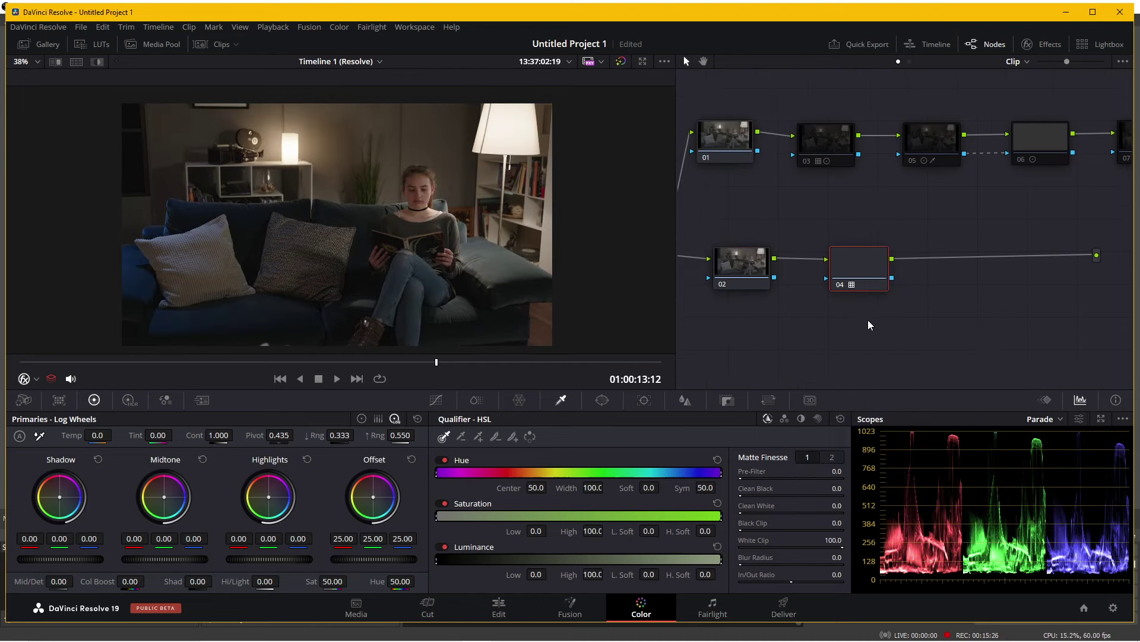
Step: Add a serial node 06 after node 04
right_click(856, 259)
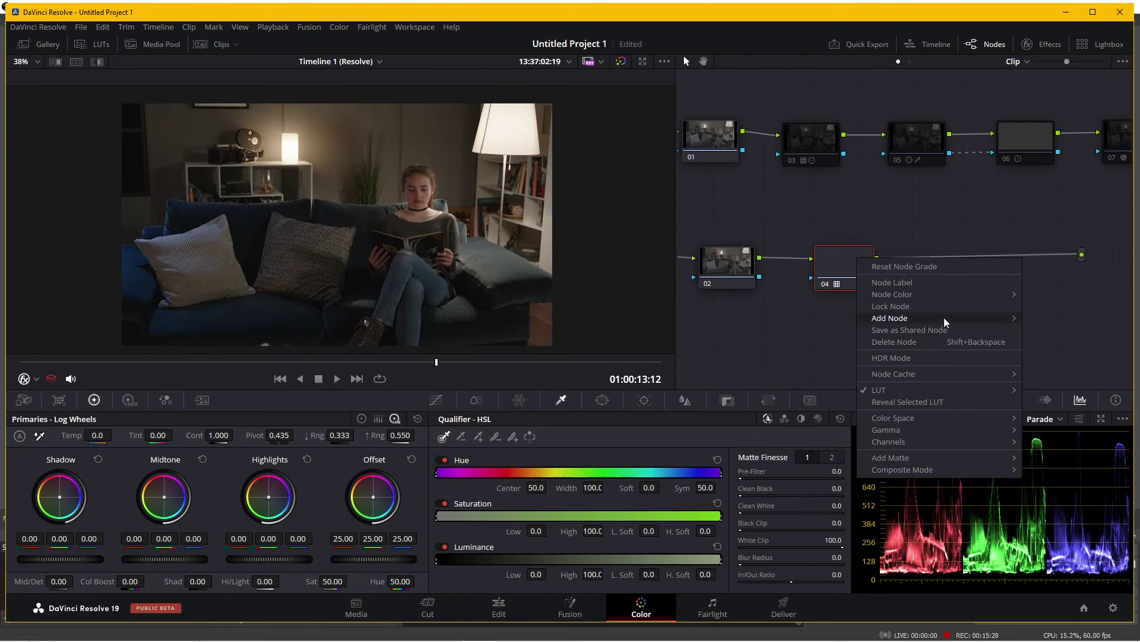
mouse_move(947, 318)
left_click(818, 319)
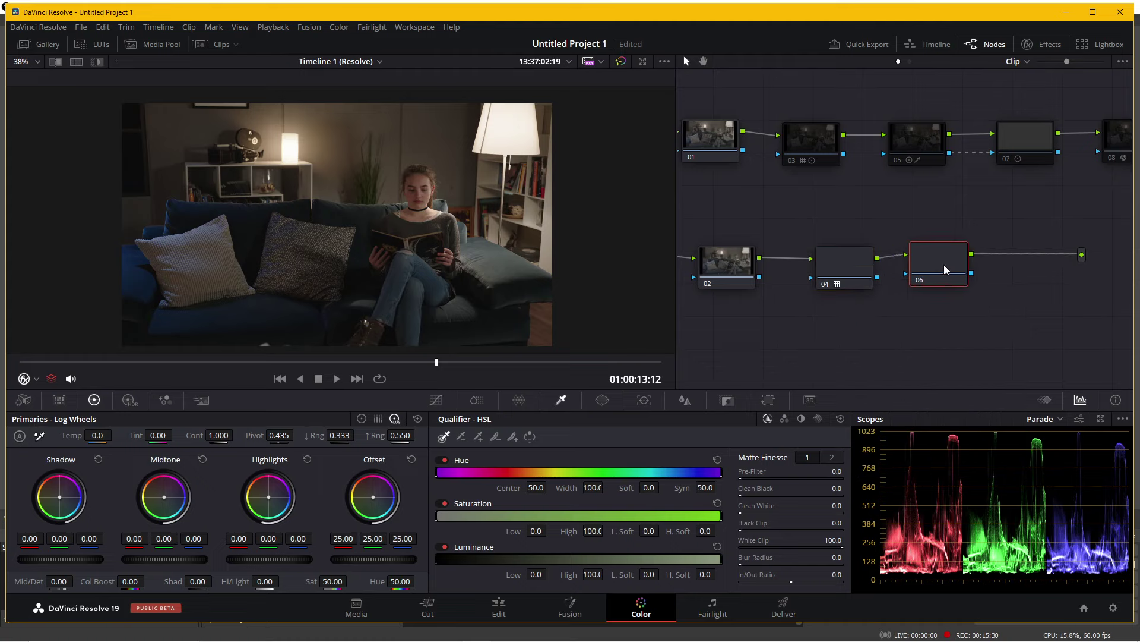
Step: Give node 06 a look LUT from 70 CGC LUTs > Look LUTs
right_click(943, 265)
mouse_move(998, 397)
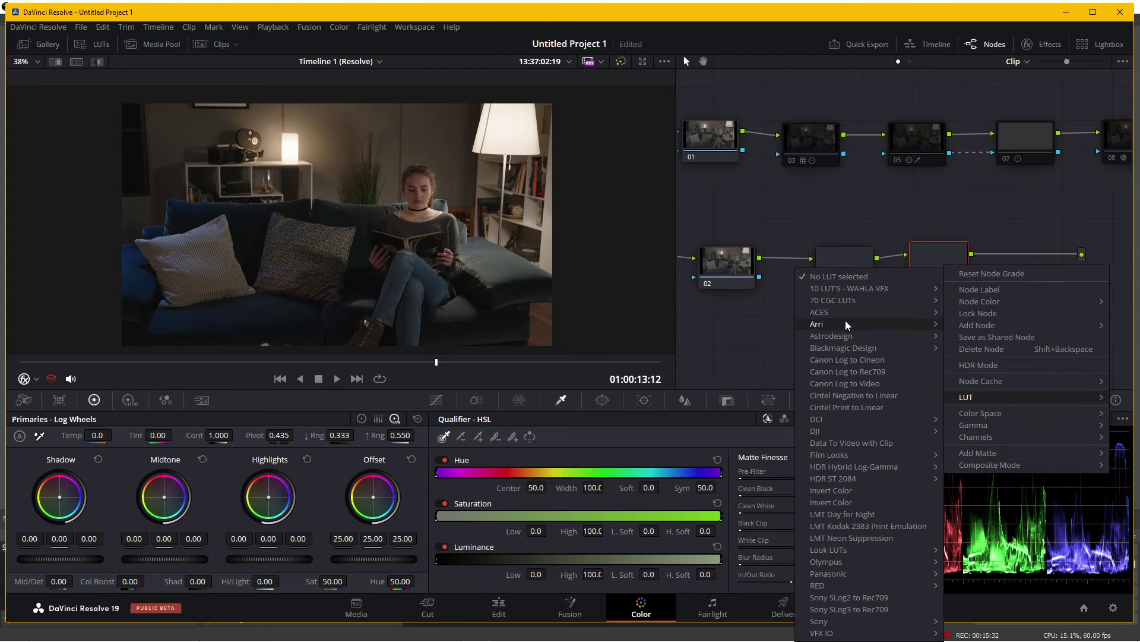
mouse_move(846, 304)
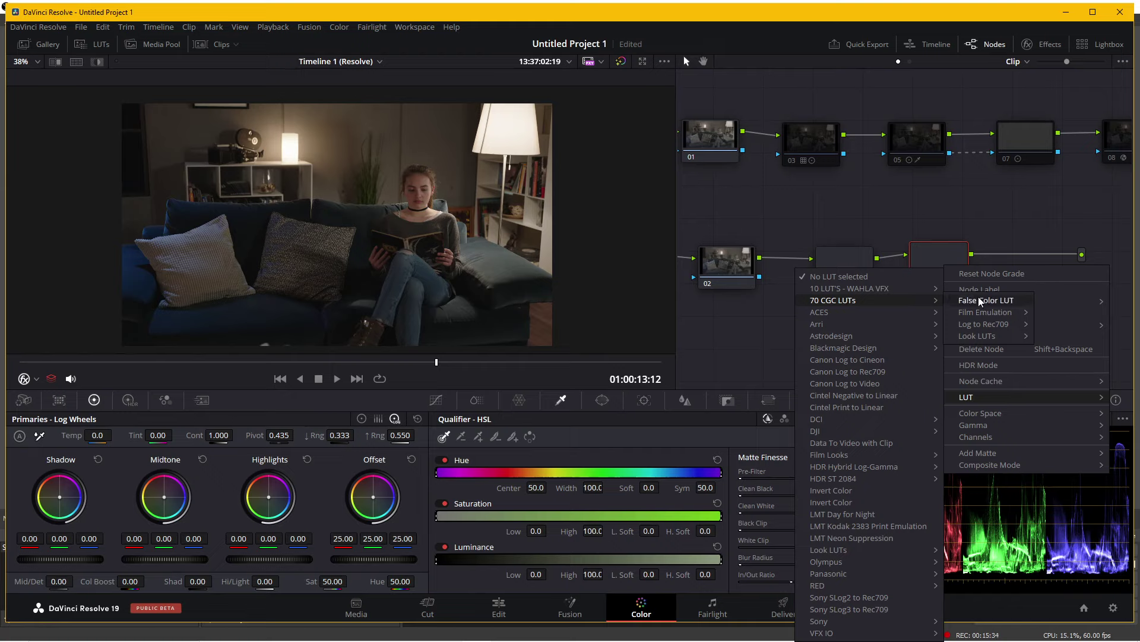
mouse_move(981, 336)
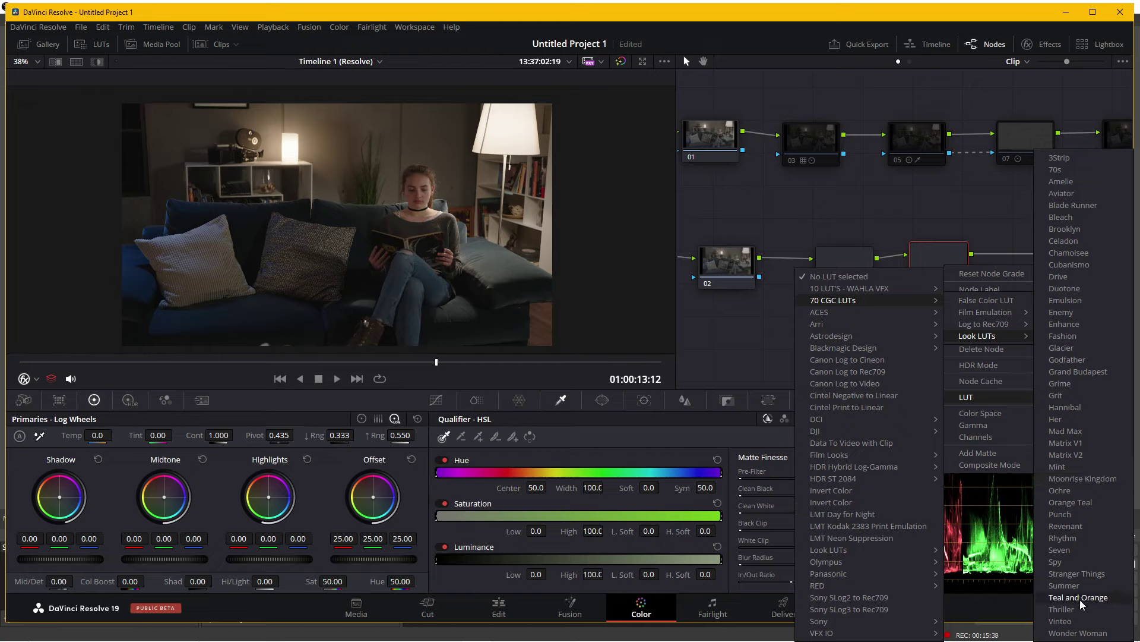
left_click(1085, 504)
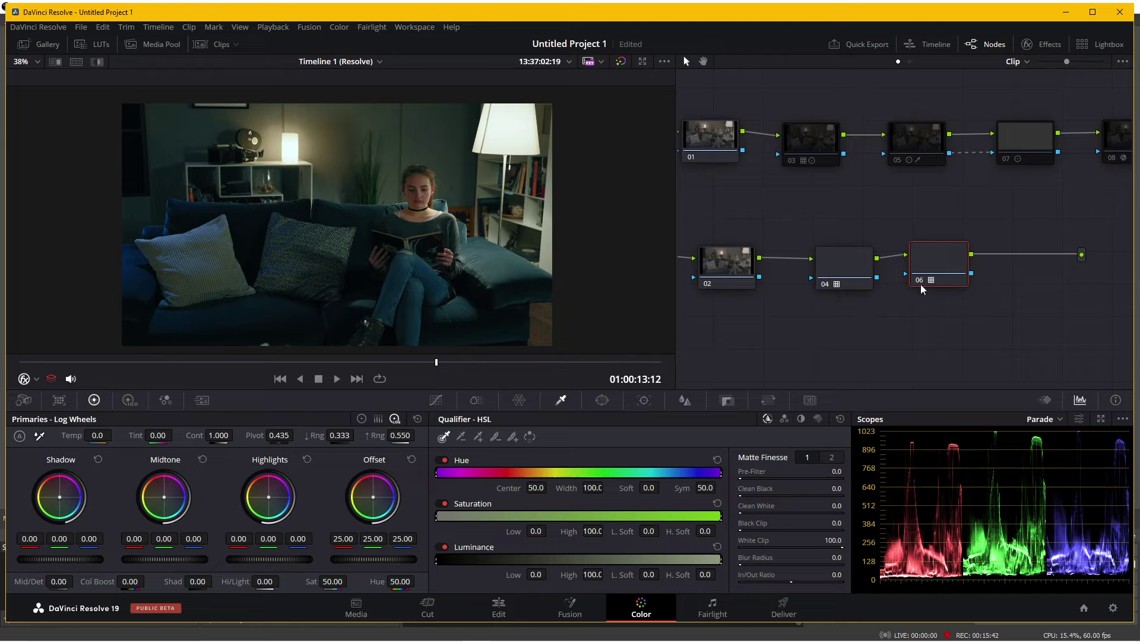
Step: Nudge node 06 right, toggle Image Wipe to compare, and rewire node 06 to the output
left_click_drag(922, 288, 957, 284)
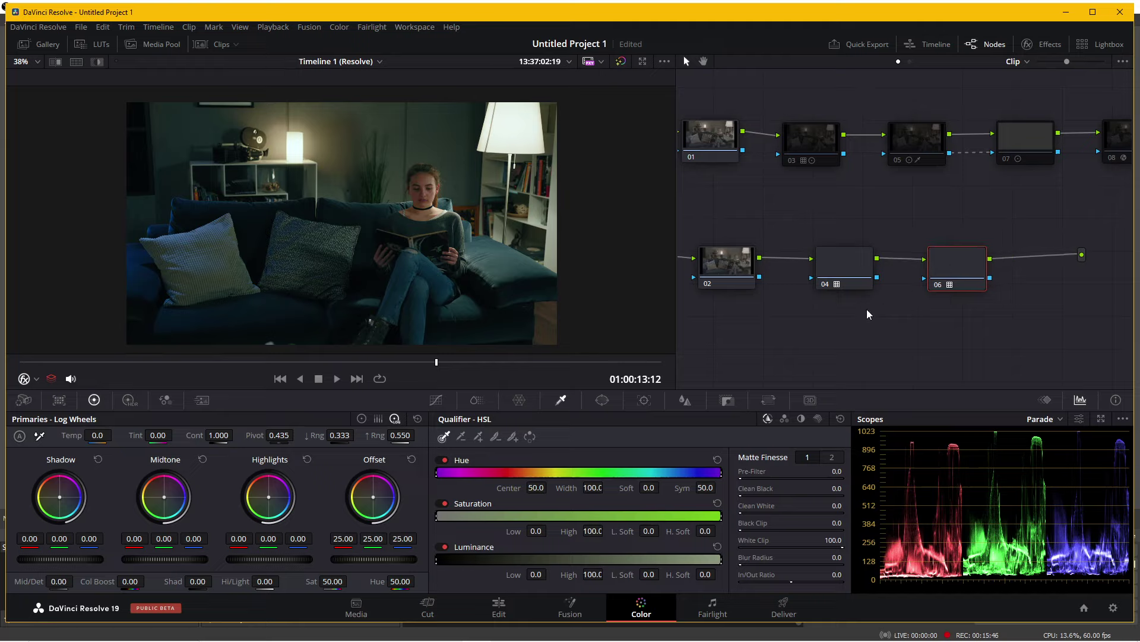
scroll(867, 309, "left", 2)
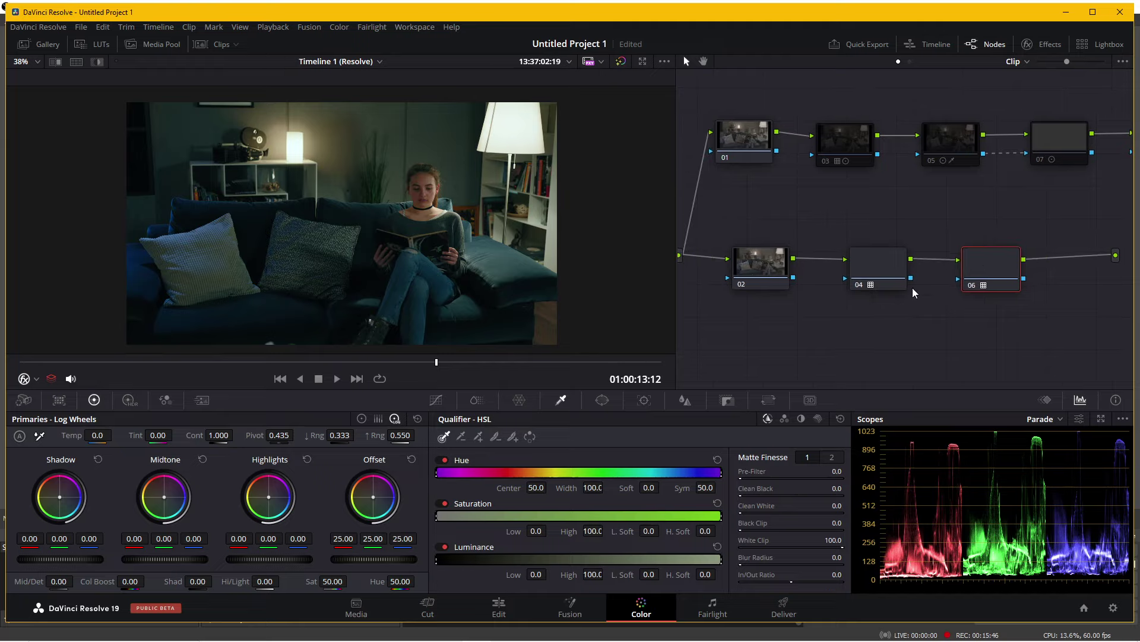
left_click(747, 271)
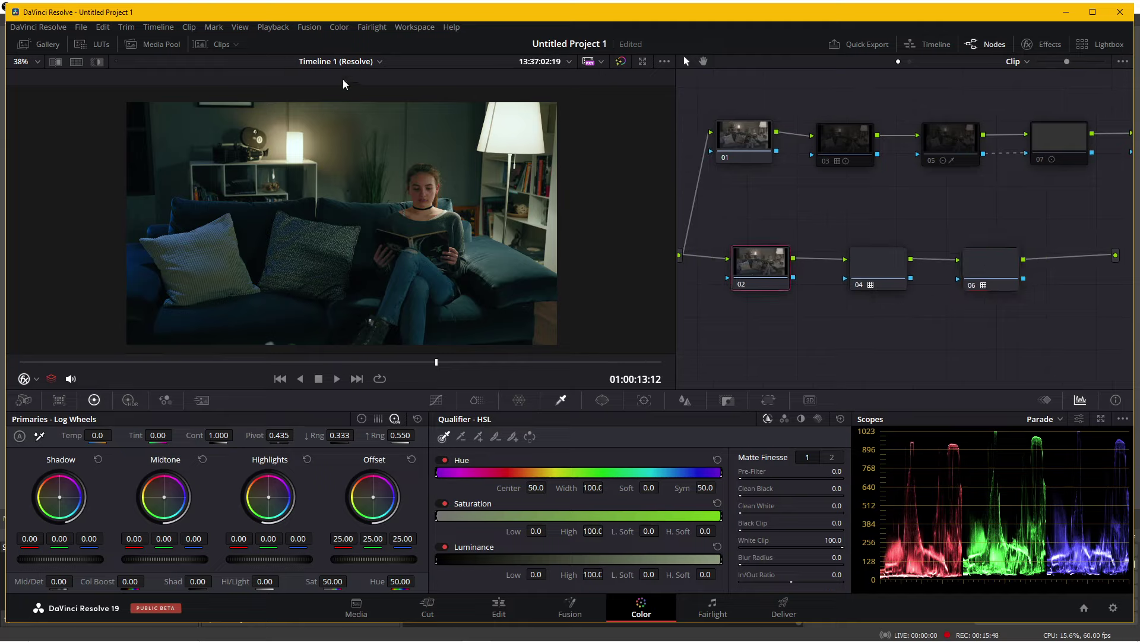
left_click(100, 62)
left_click(101, 62)
left_click_drag(1067, 275, 907, 294)
left_click_drag(969, 273, 1088, 302)
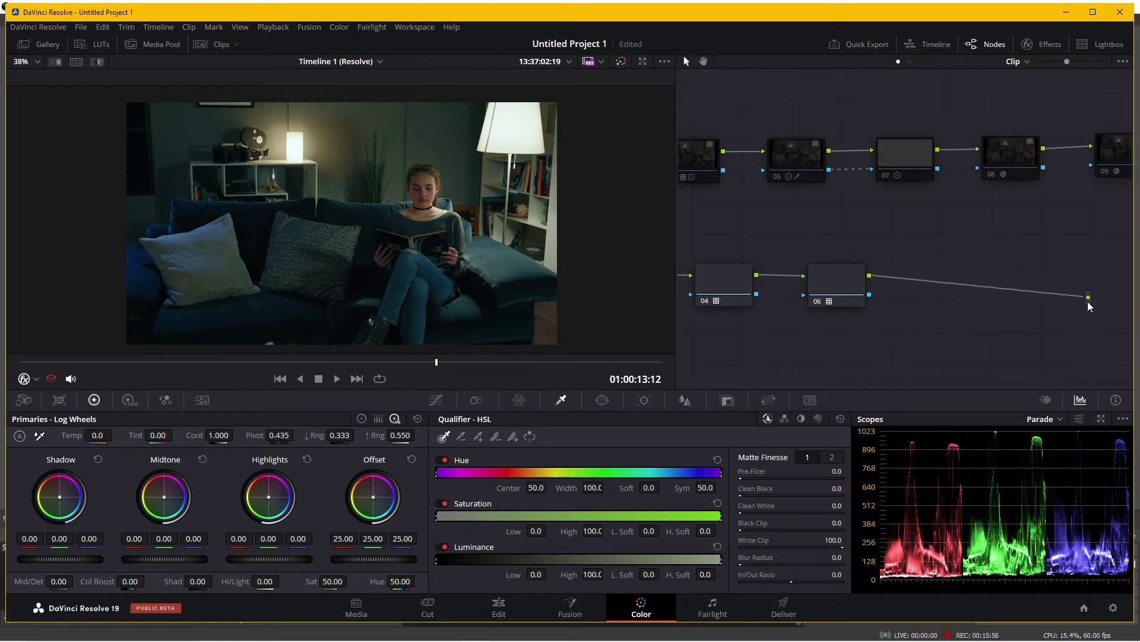
Step: Add serial node 08 after node 06 and route it to the final output
right_click(838, 281)
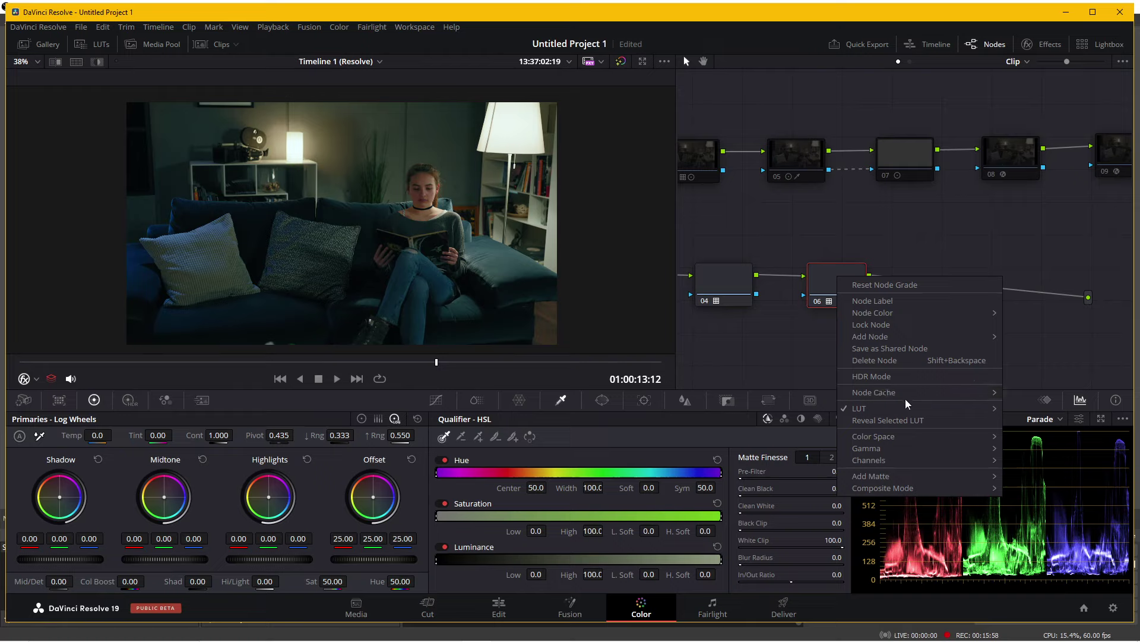
mouse_move(924, 340)
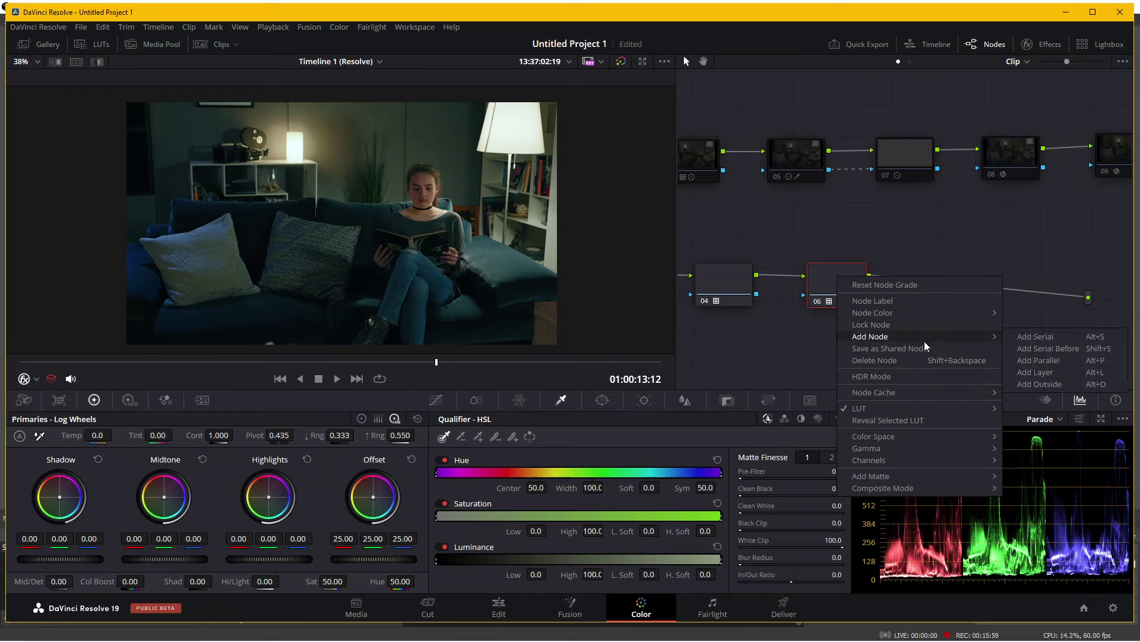
left_click(1017, 338)
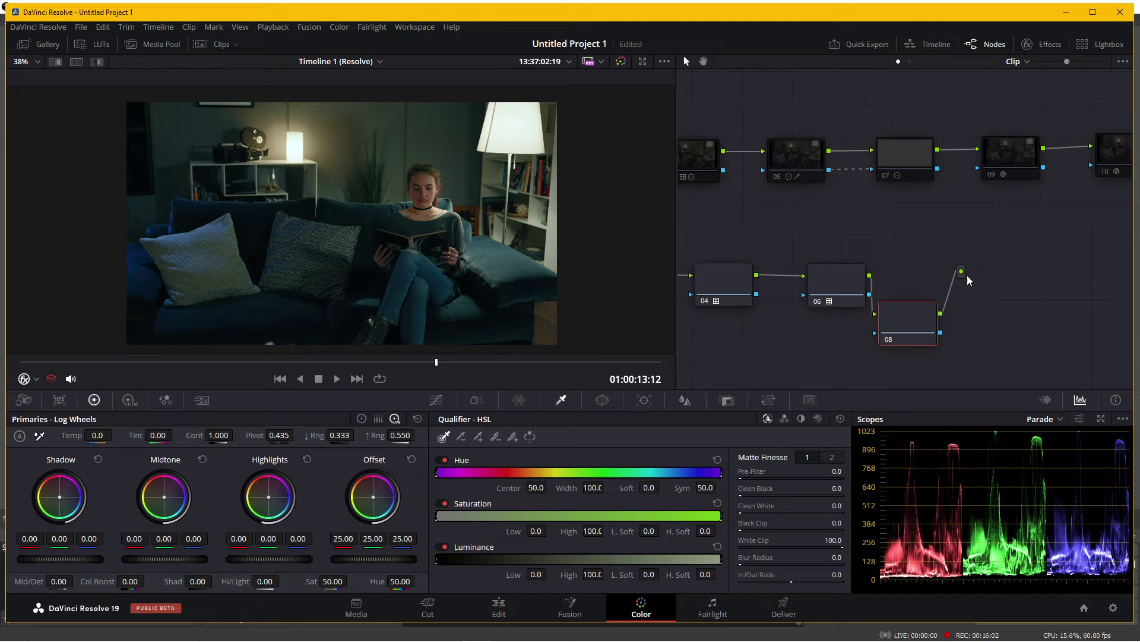
left_click_drag(967, 276, 1110, 315)
left_click_drag(920, 326, 943, 286)
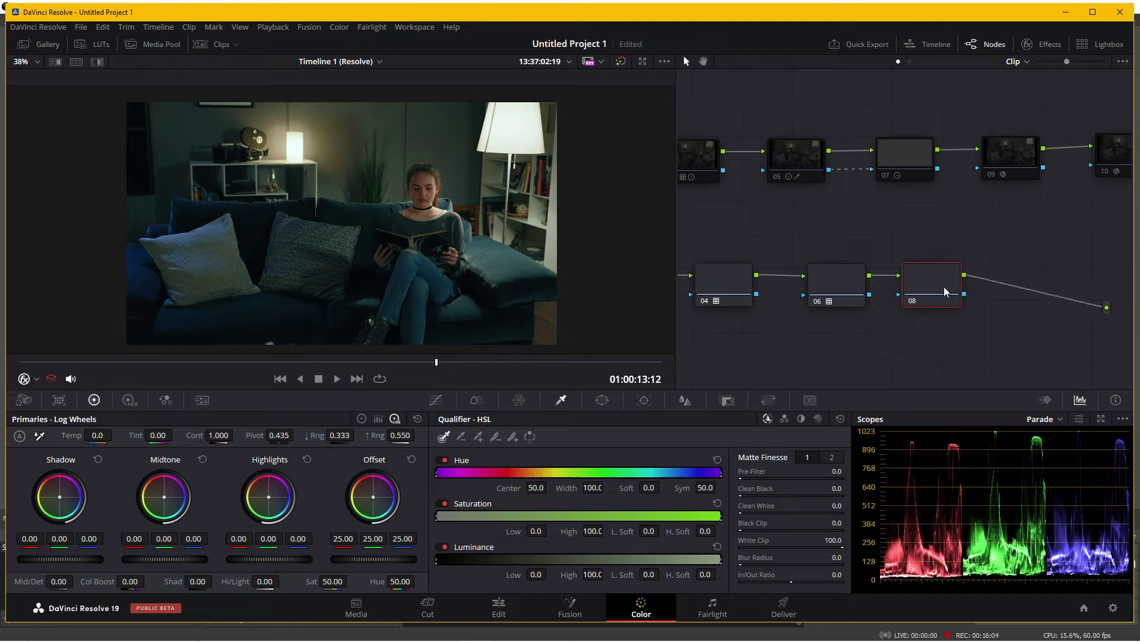
scroll(983, 304, "right", 3)
Step: Search the Effects library for 'gl' and apply Glow to node 08, then clear the search
right_click(831, 286)
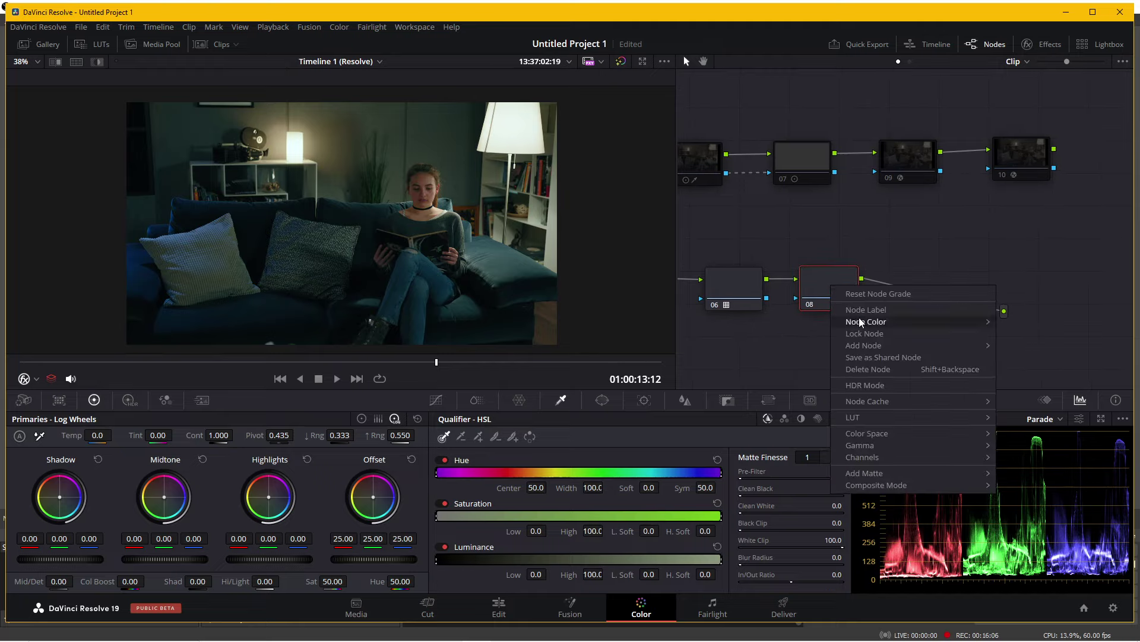
left_click(1035, 44)
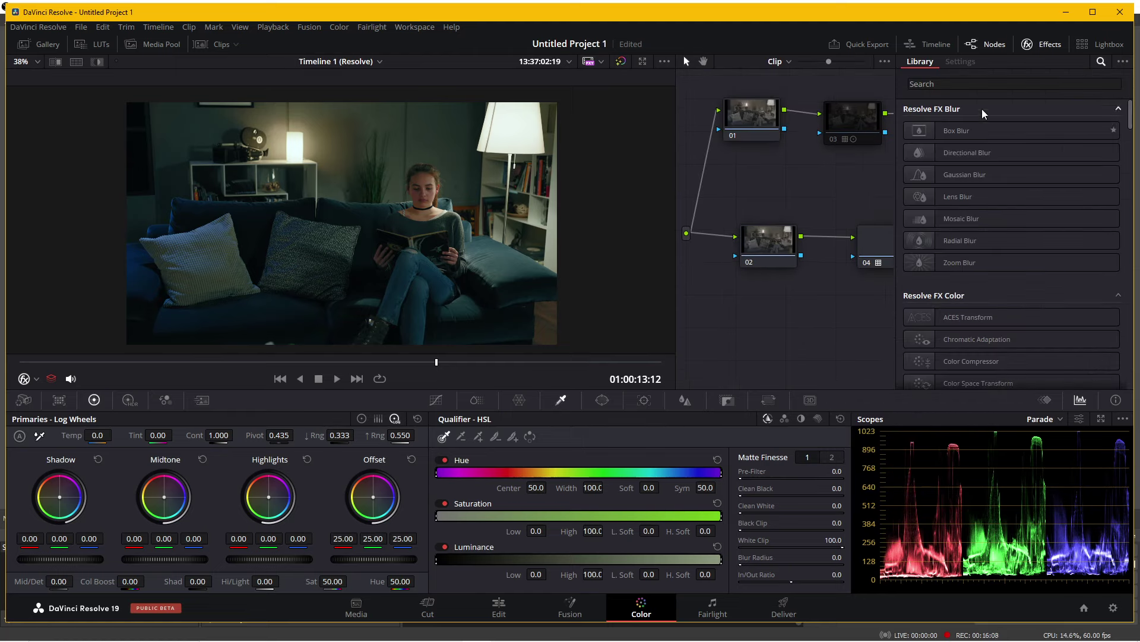
left_click(981, 85)
type("glow")
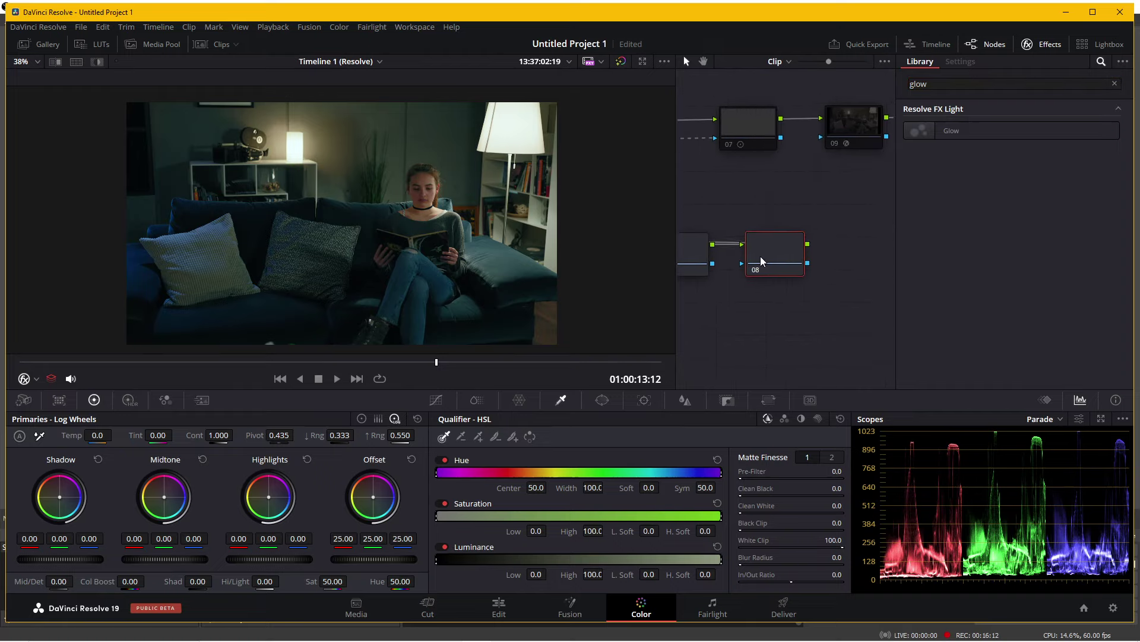
left_click(760, 256)
left_click_drag(948, 129, 779, 253)
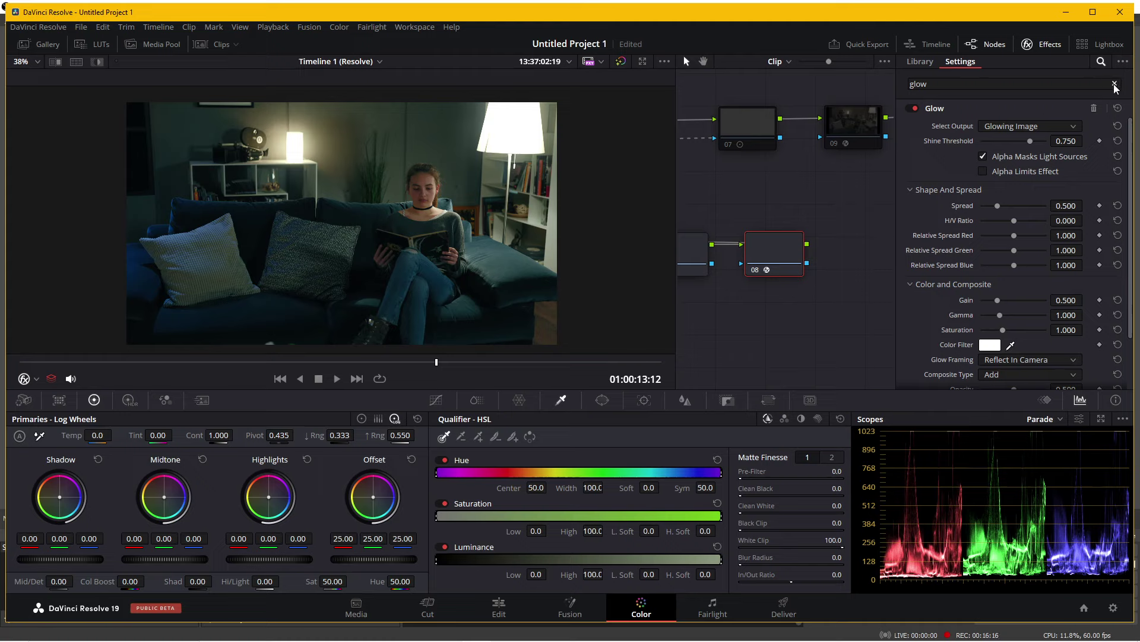
left_click(1115, 84)
Step: Add a new node 10 in line after node 08
right_click(789, 253)
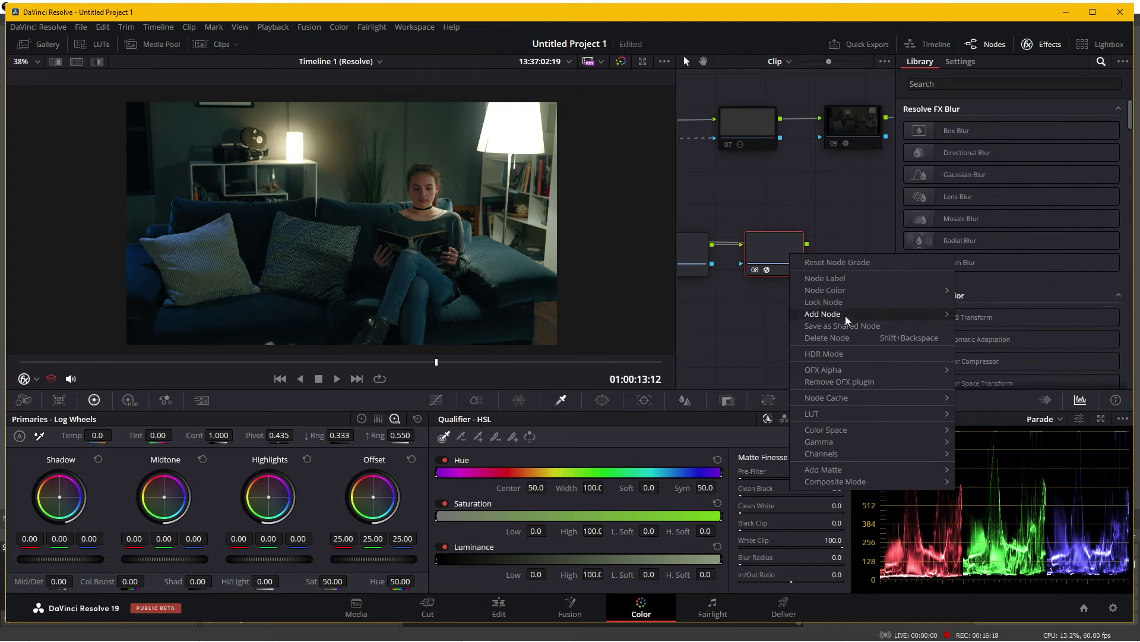
left_click(974, 315)
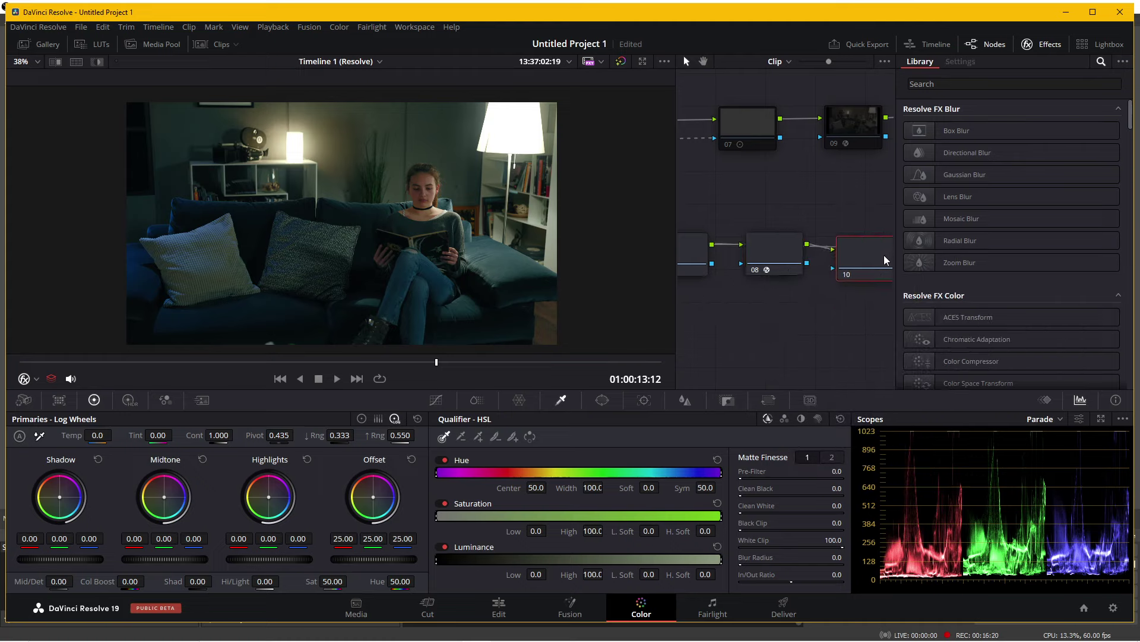
left_click_drag(753, 307, 874, 249)
Step: Apply Vignette to node 10 with Size 0.928 and Softness 0.175, then clear the search
left_click(965, 87)
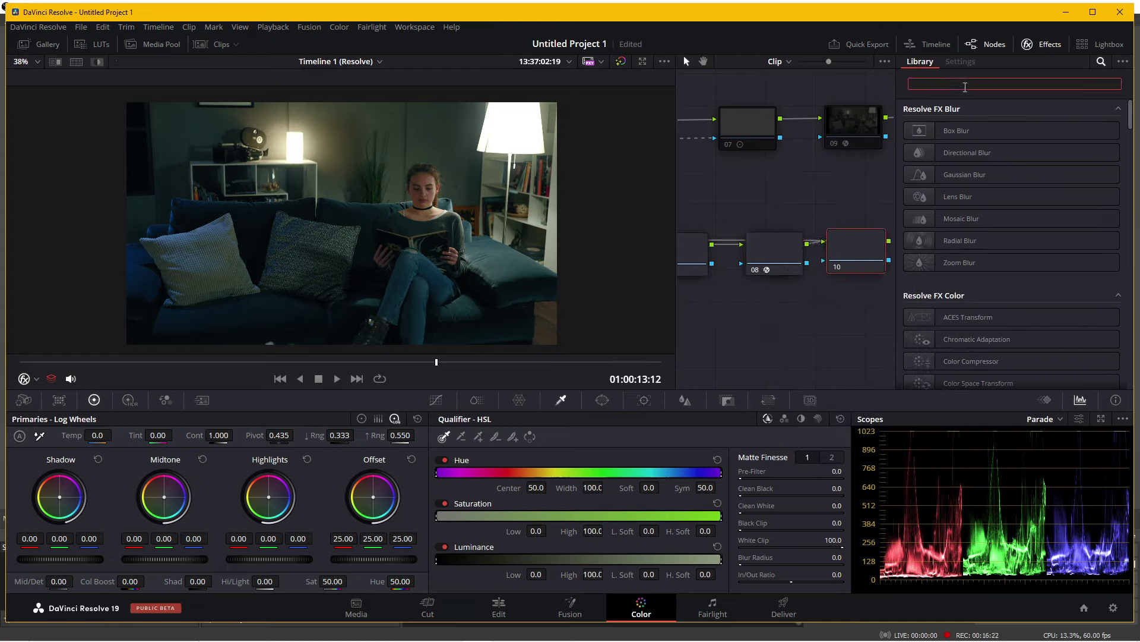
type("vign")
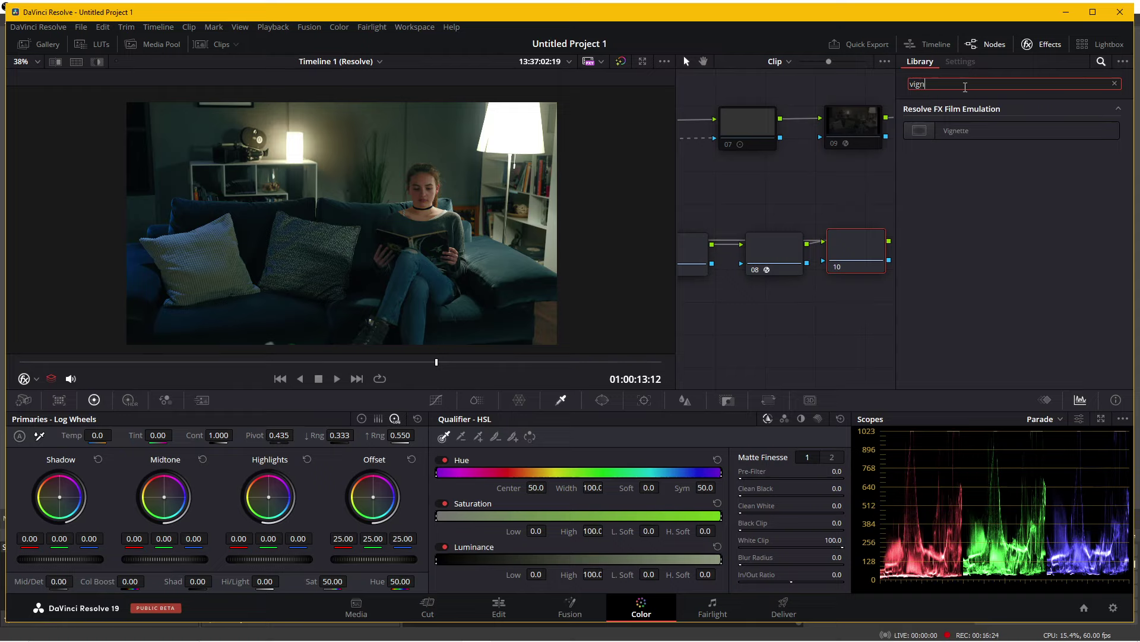
left_click_drag(957, 136, 858, 249)
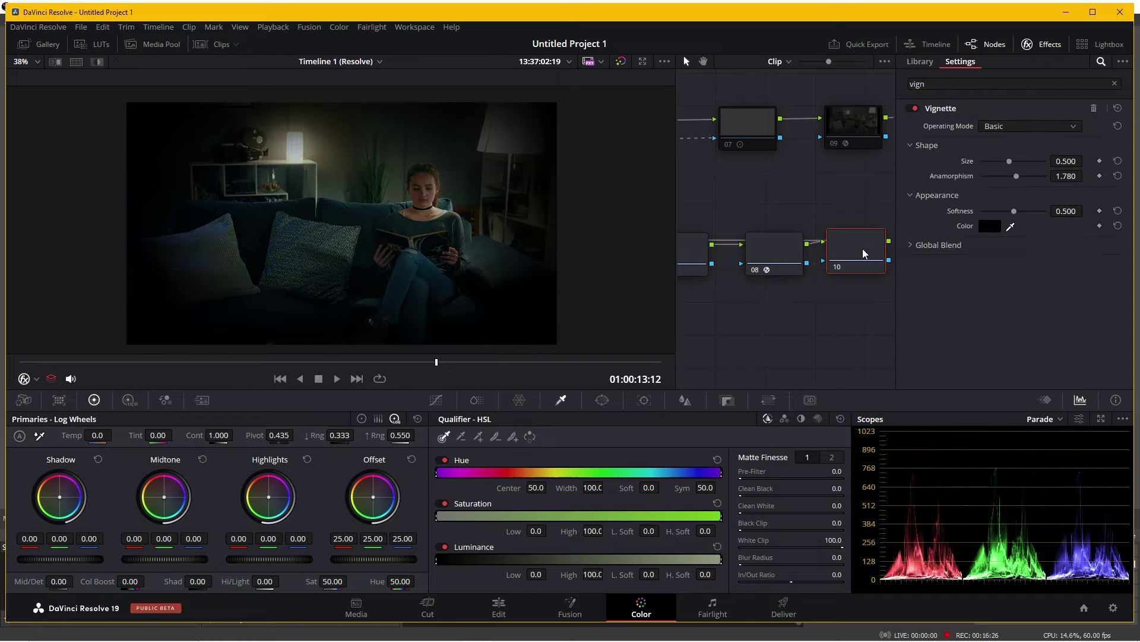
left_click_drag(1010, 162, 1037, 168)
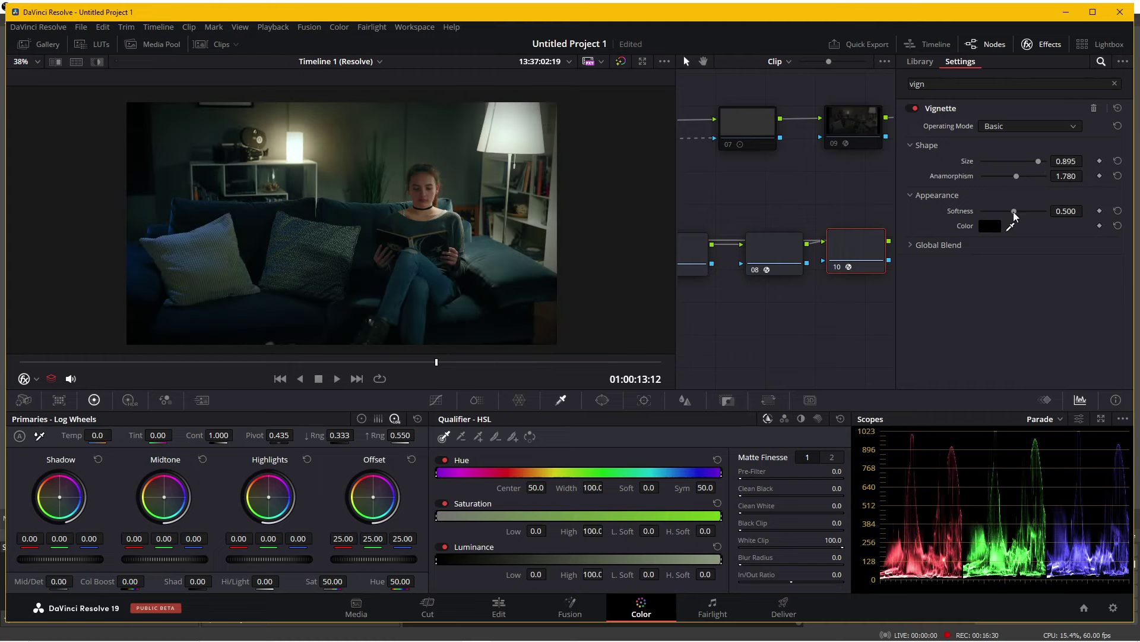
left_click_drag(1014, 212, 993, 216)
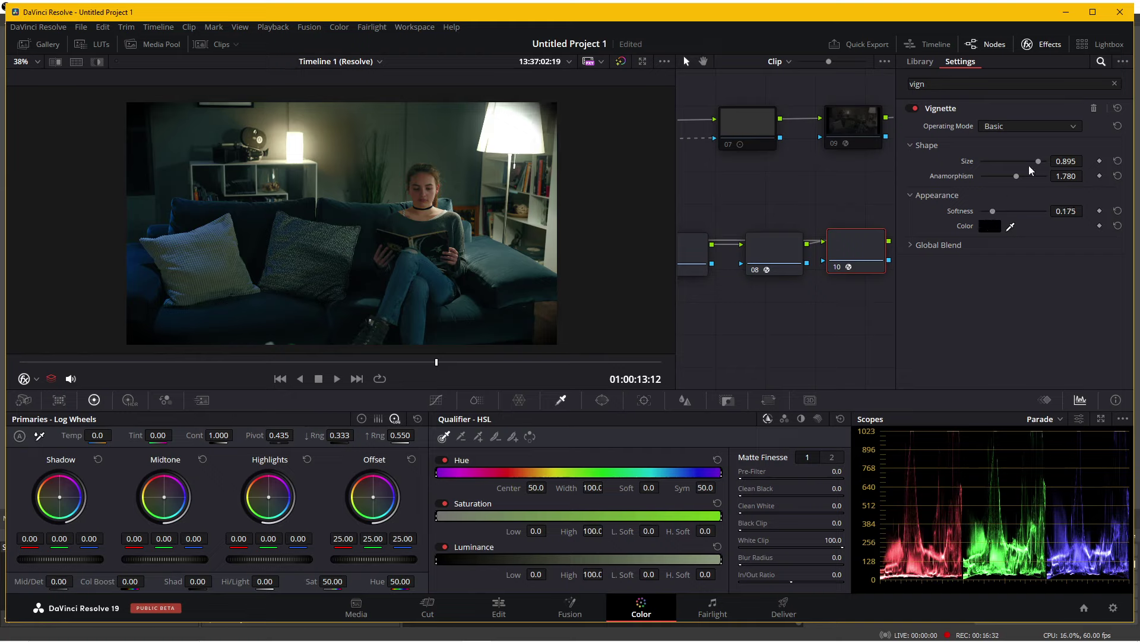
left_click_drag(1038, 161, 1040, 161)
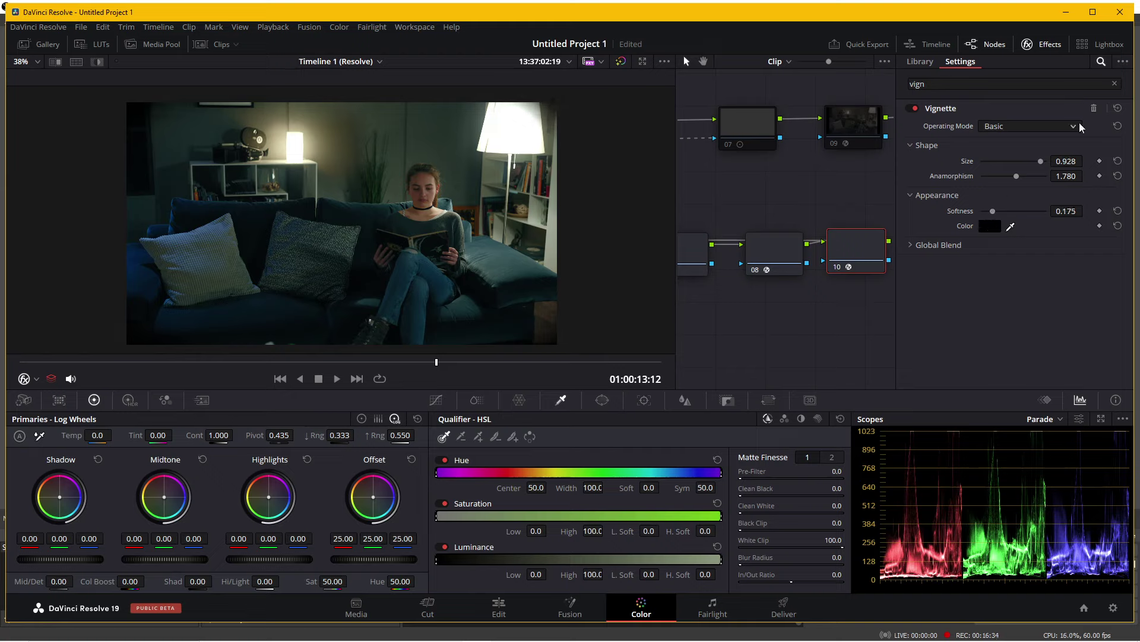
left_click(1115, 84)
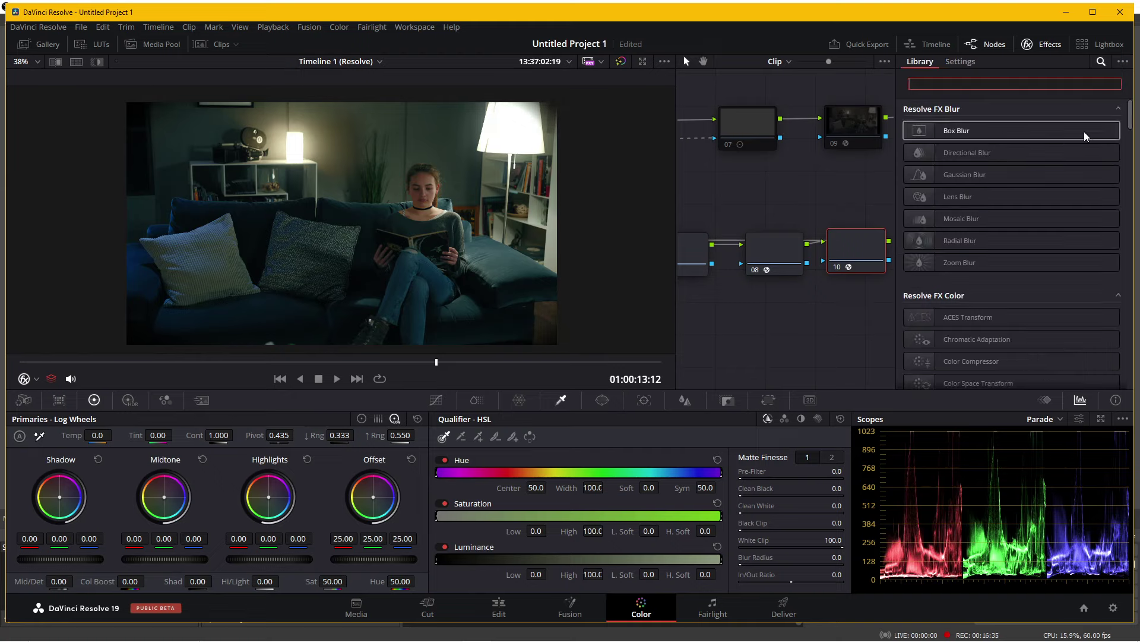
Step: Close the Effects library, select node 02, and flick Image Wipe repeatedly, ending graded
left_click(1060, 49)
left_click(840, 234)
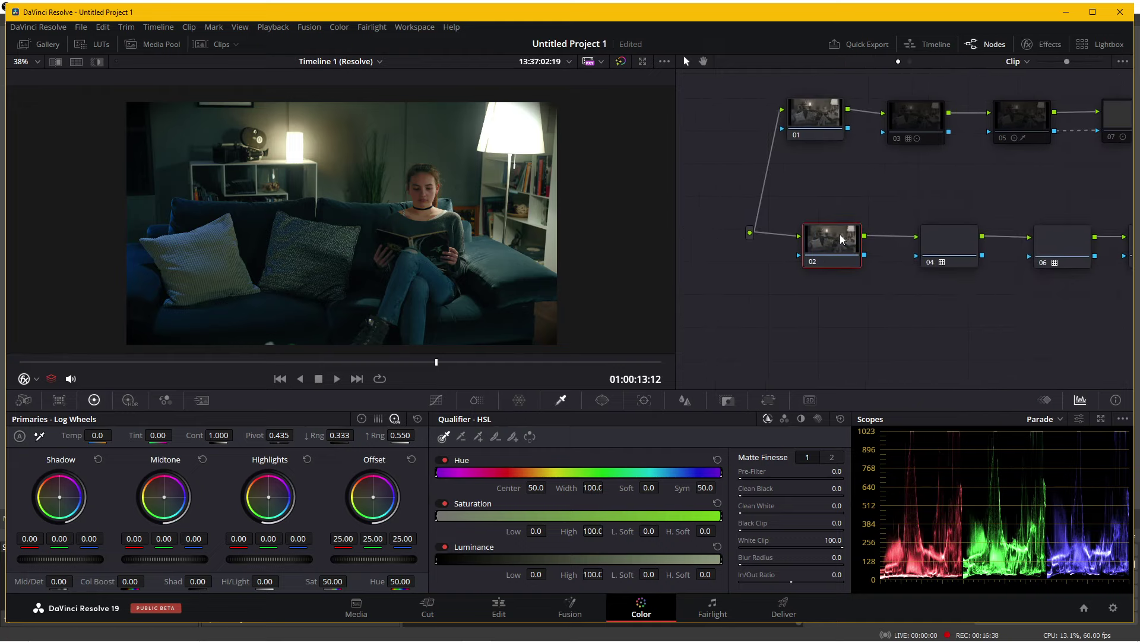
left_click(99, 63)
left_click(98, 63)
left_click(99, 62)
left_click(99, 62)
left_click(98, 63)
left_click(99, 62)
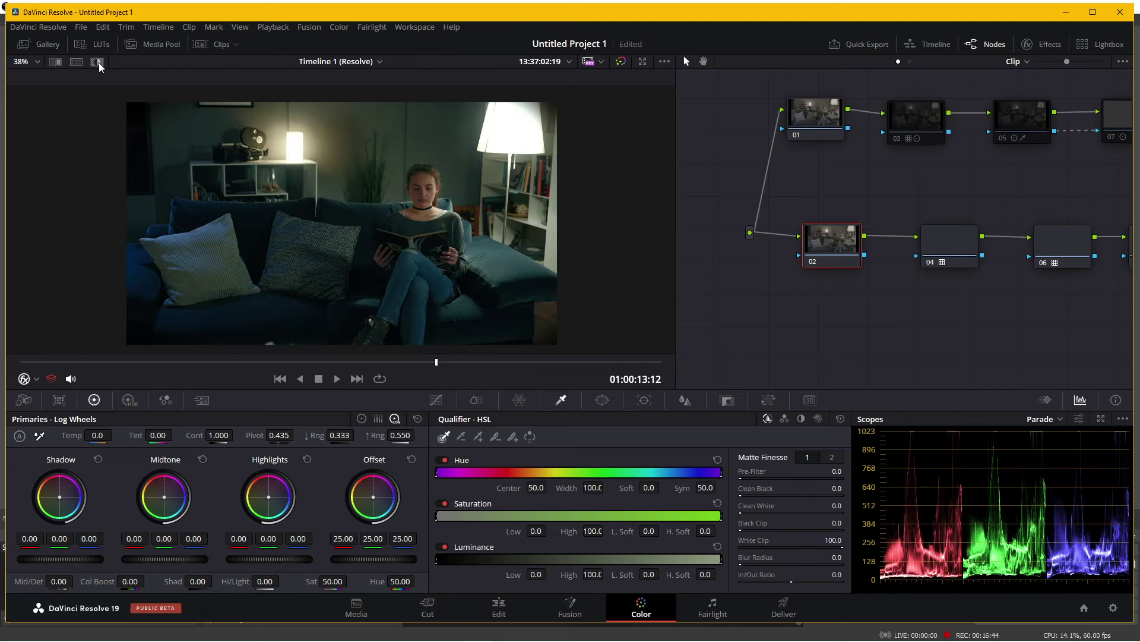